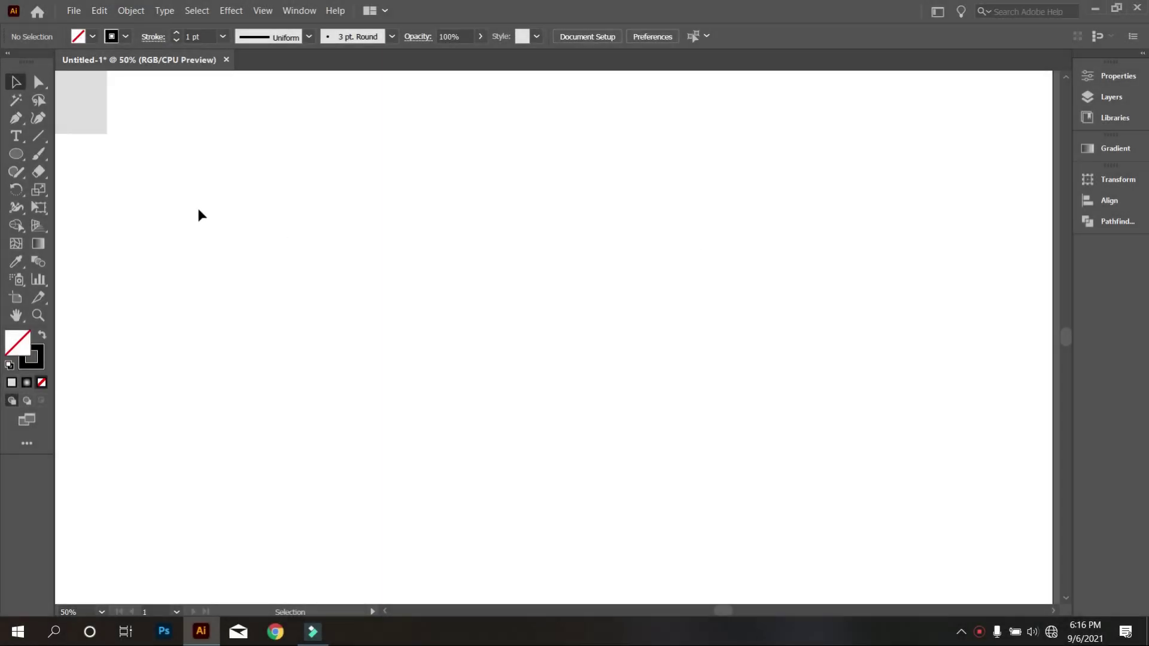
Step: Draw a long vertical line down the middle of the artboard with the Line Segment tool
click(39, 135)
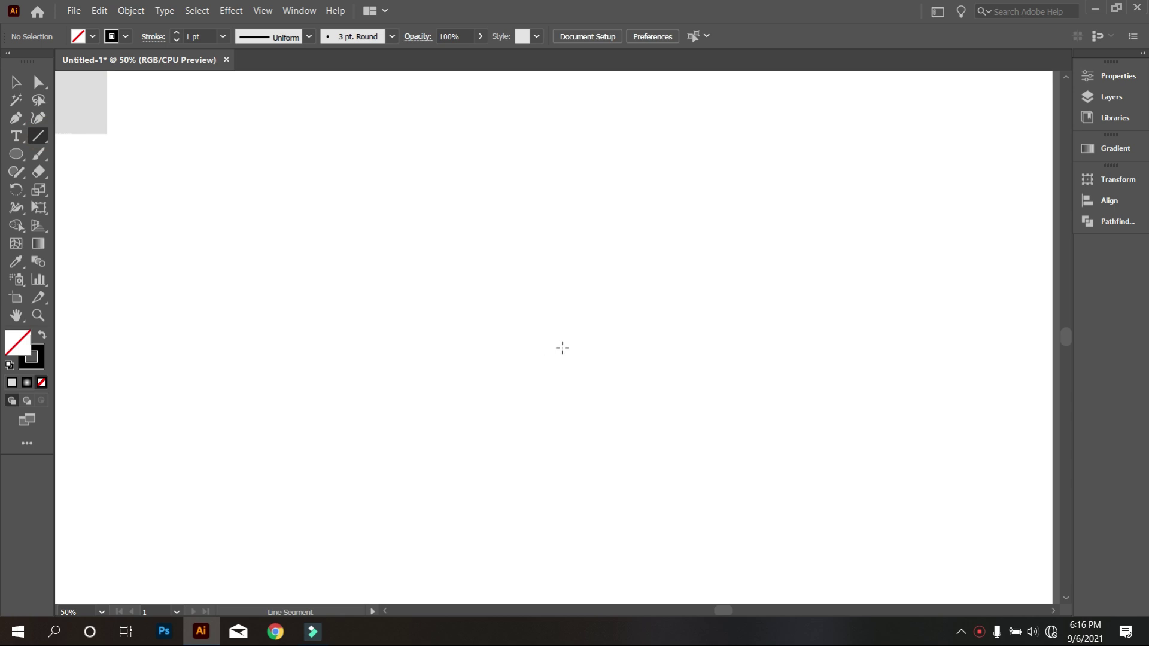
drag(576, 140, 571, 506)
click(15, 80)
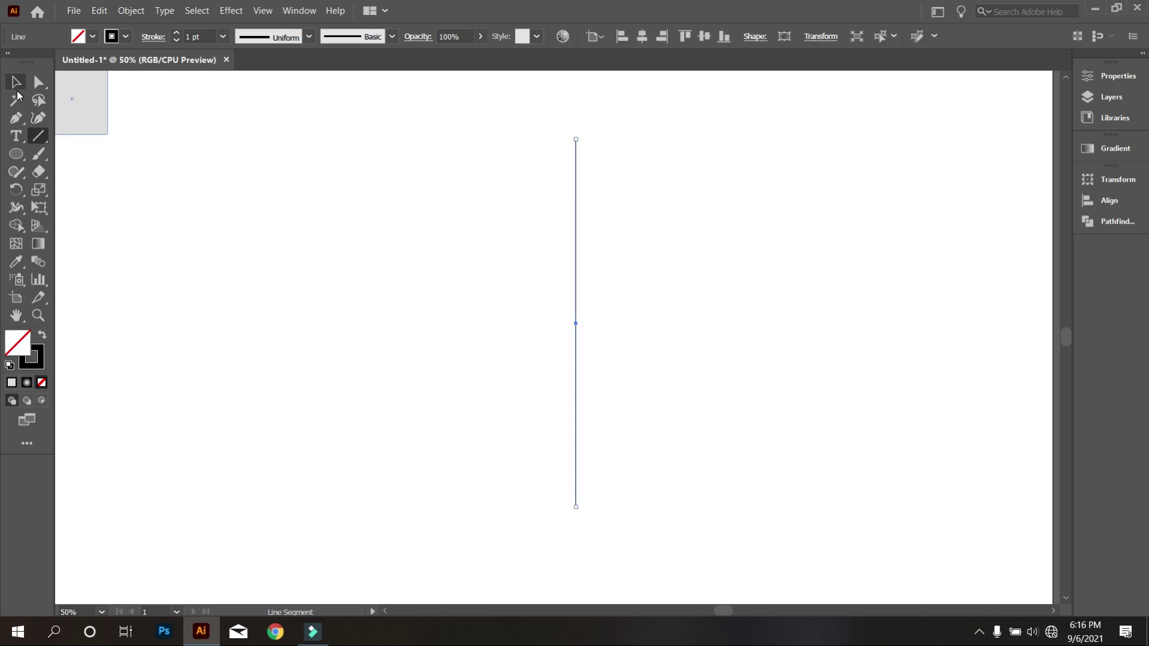
click(394, 172)
scroll(473, 191, up, 1)
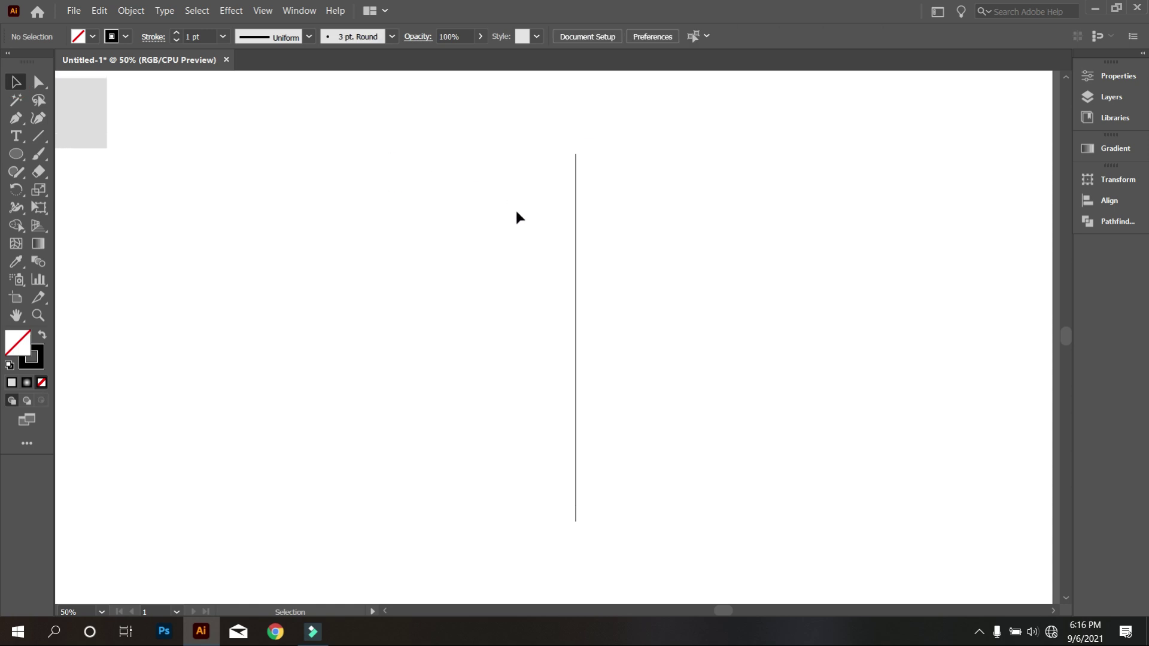
Step: Set the line's angle to 90° in the Transform settings
drag(472, 192, 662, 360)
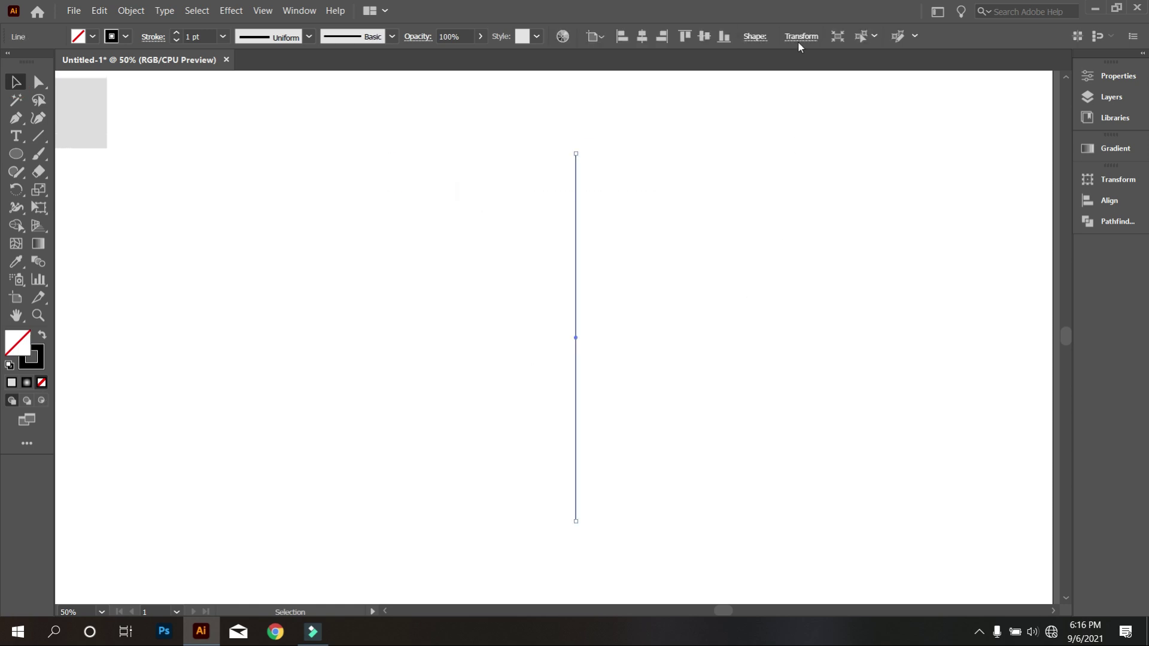
click(798, 40)
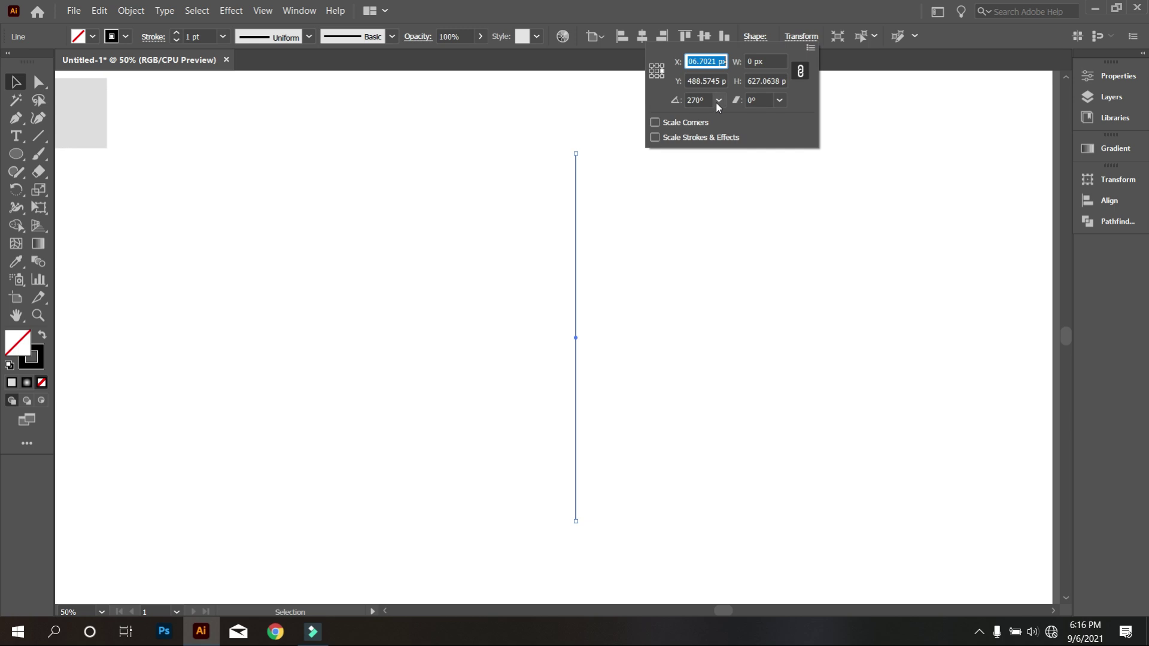
click(718, 100)
click(740, 166)
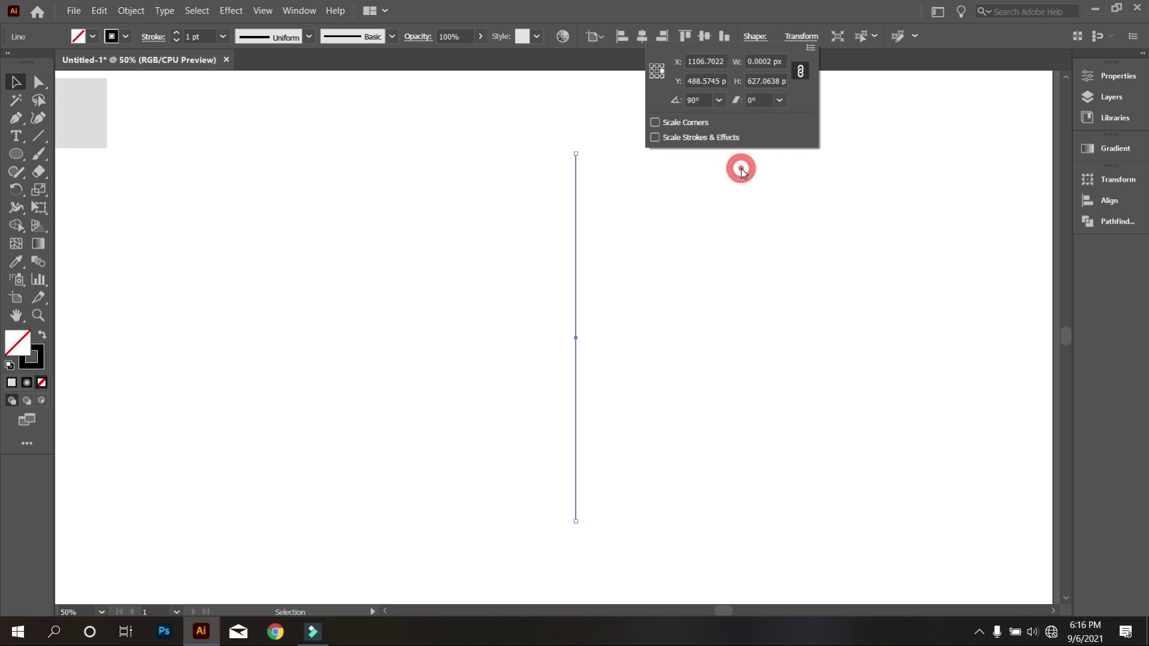
click(727, 236)
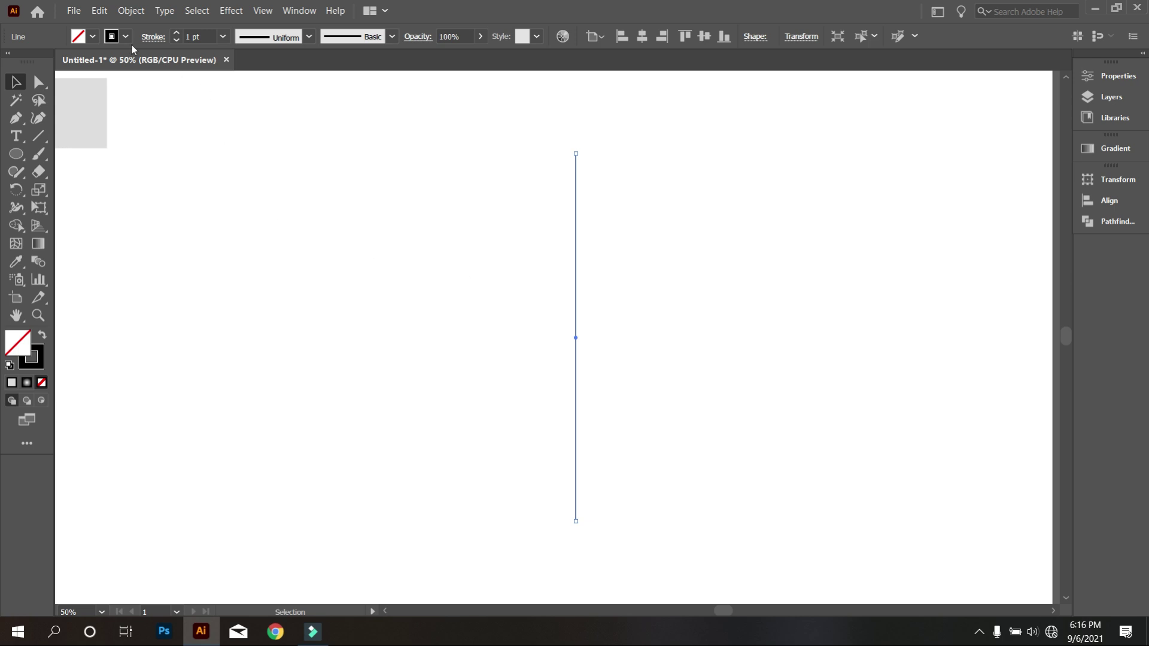
Step: Duplicate the vertical line exactly on top of itself with Copy and Paste in Place
click(99, 12)
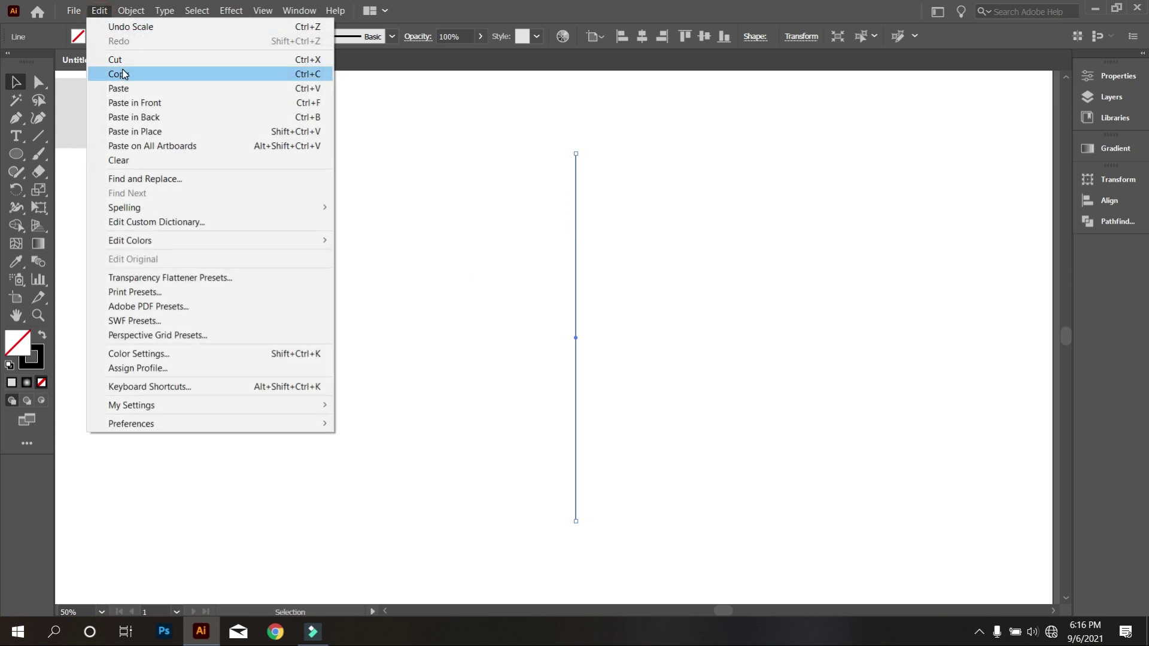
click(125, 73)
click(100, 11)
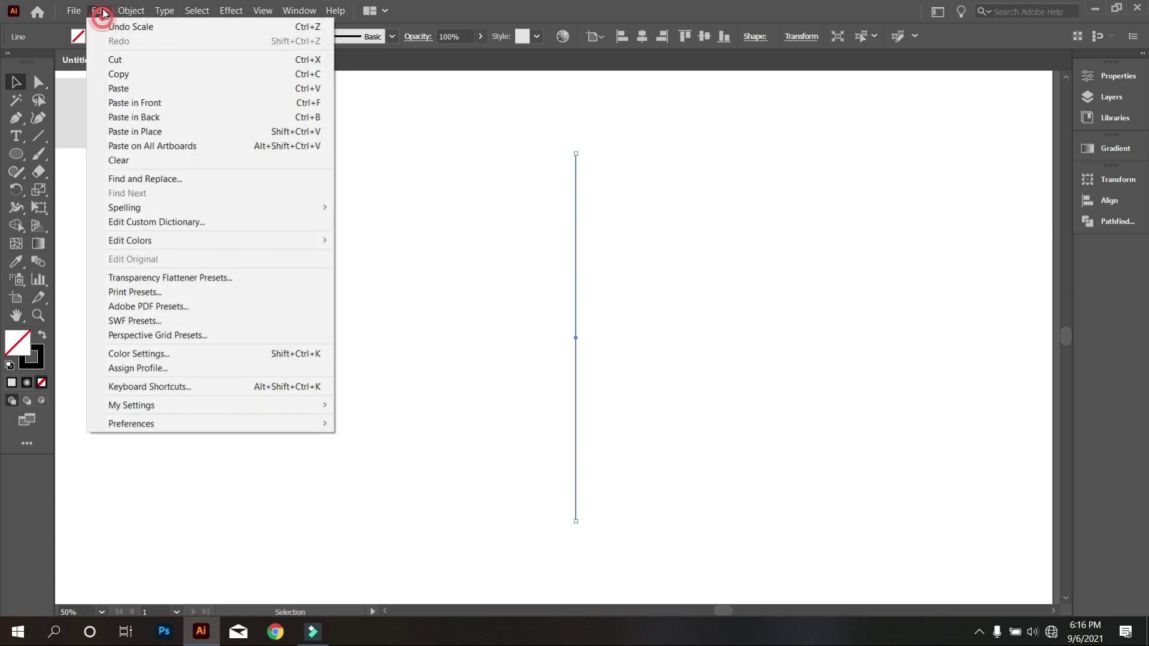
click(153, 131)
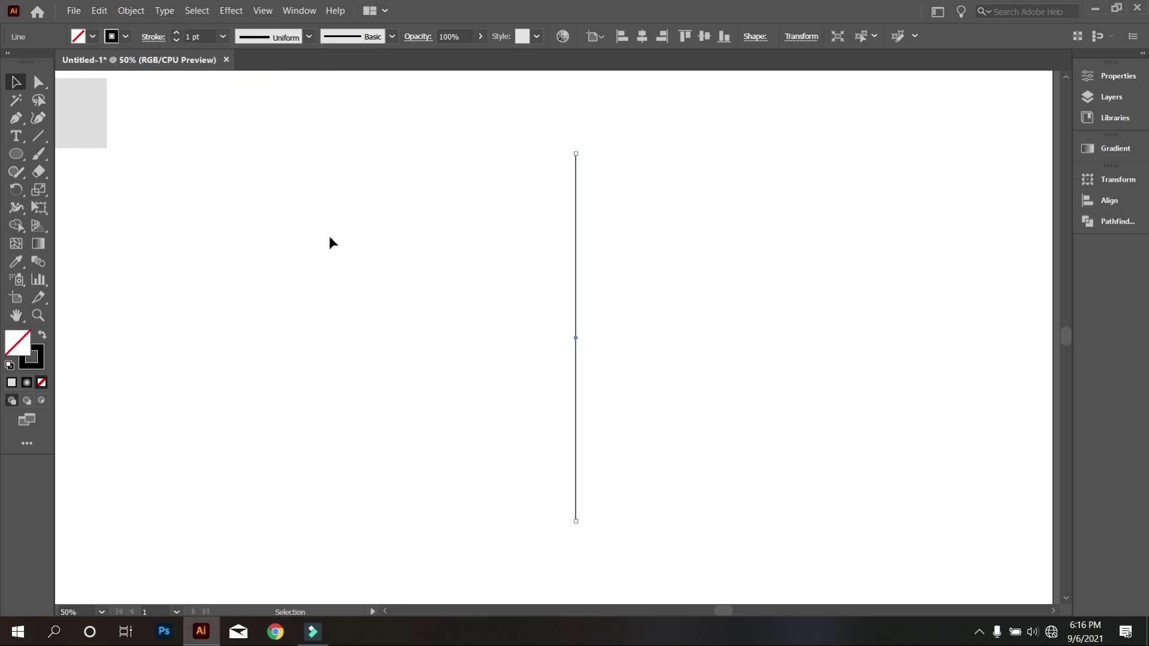
Step: Rotate the duplicate line to about 82° in the Transform settings
click(798, 40)
click(706, 97)
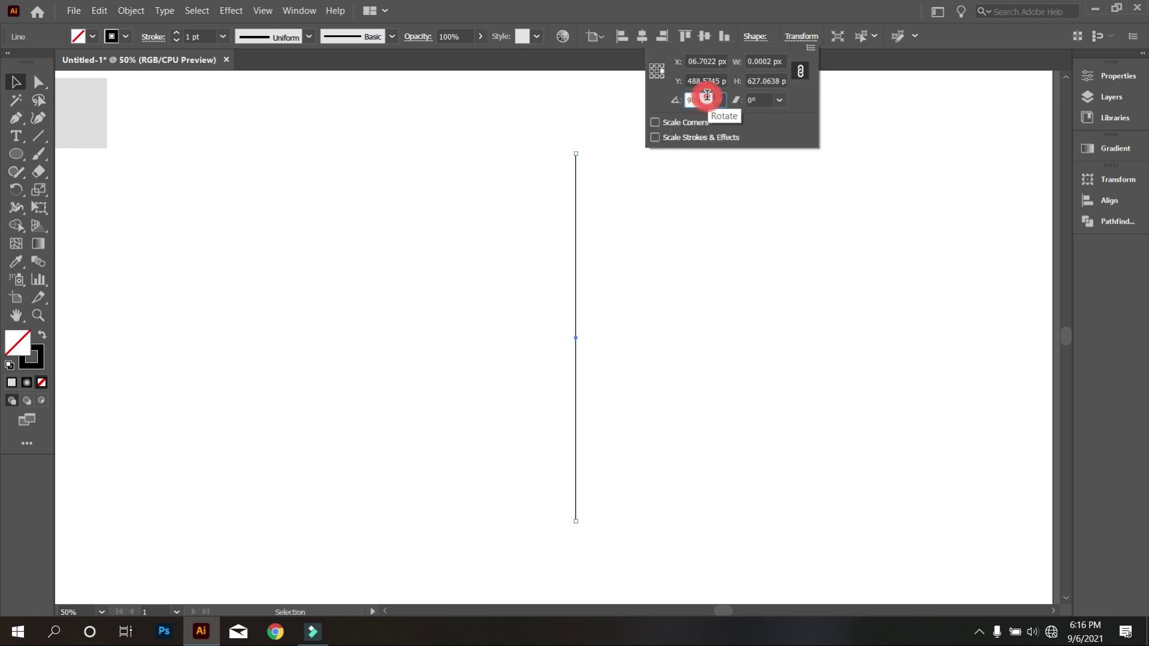
text(92)
key(Return)
key(Down)
key(Down)
key(Down)
key(Down)
key(Down)
key(Down)
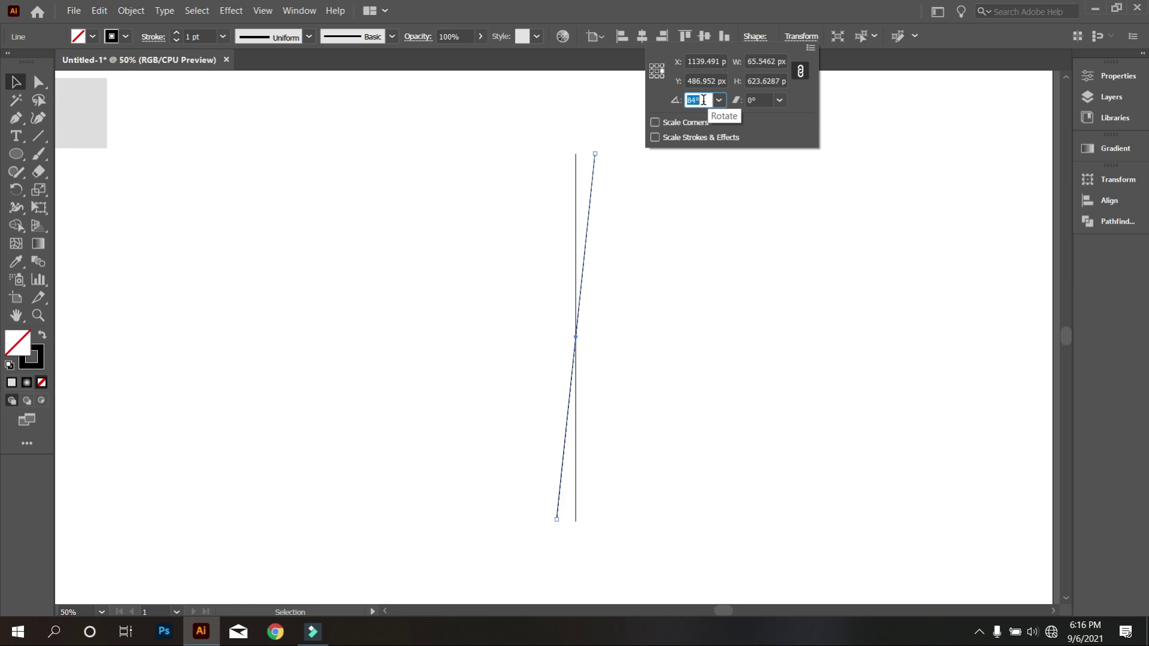
key(Down)
key(Down)
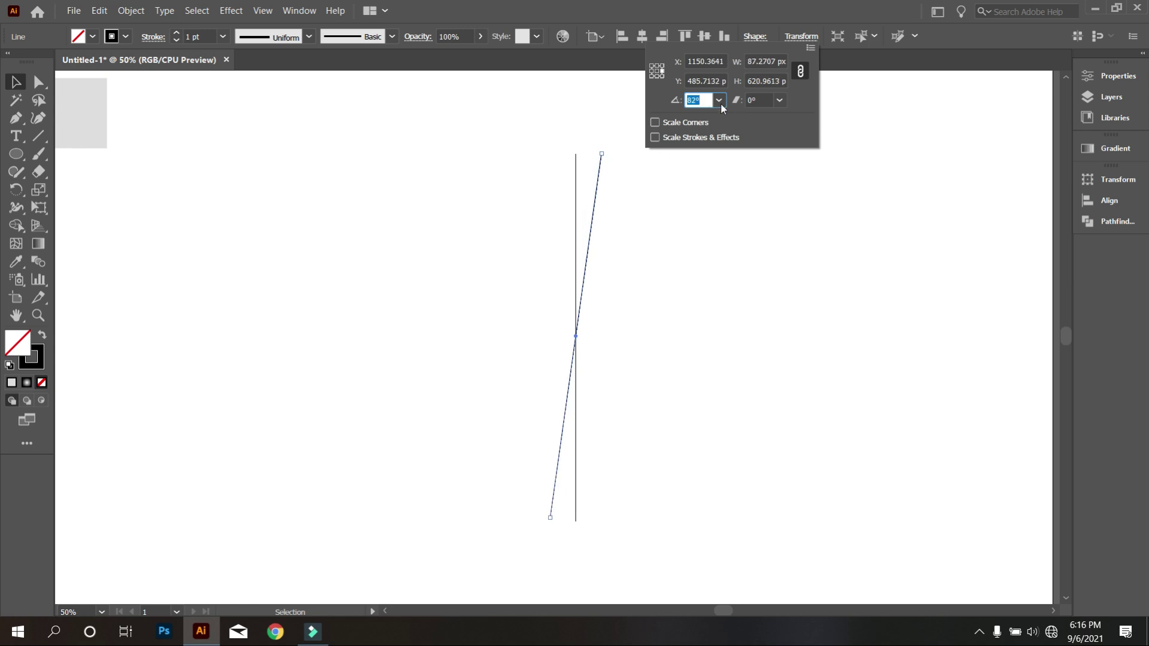
click(678, 174)
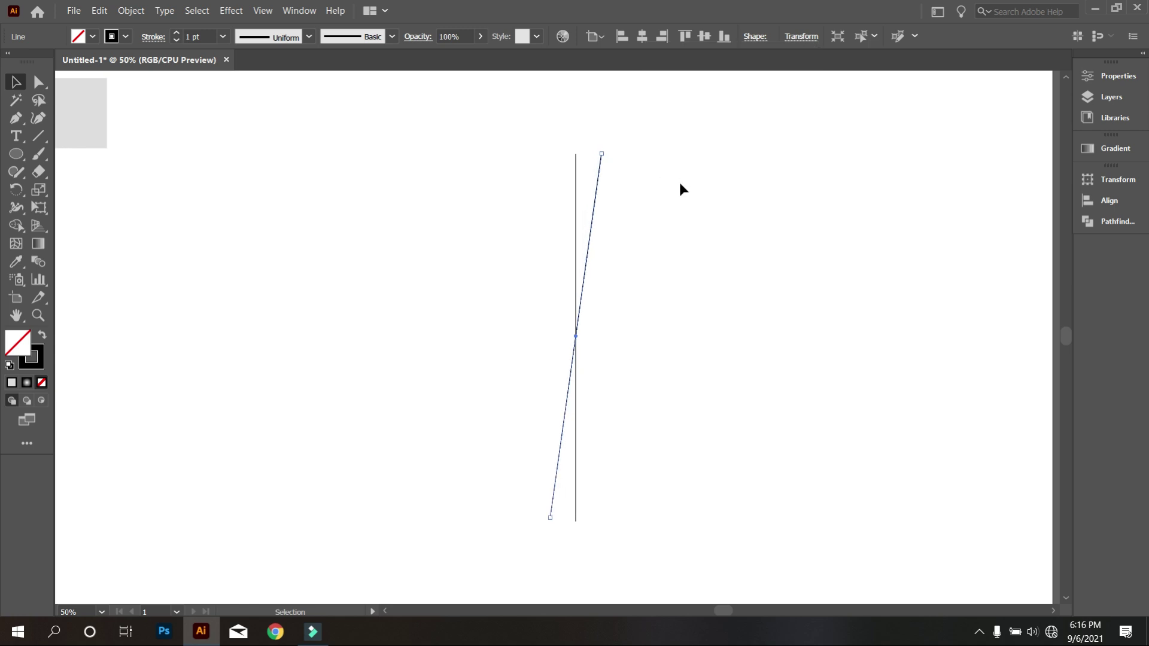
Step: Reflect a copy of the tilted line so it leans the opposite way through the midpoint
click(460, 235)
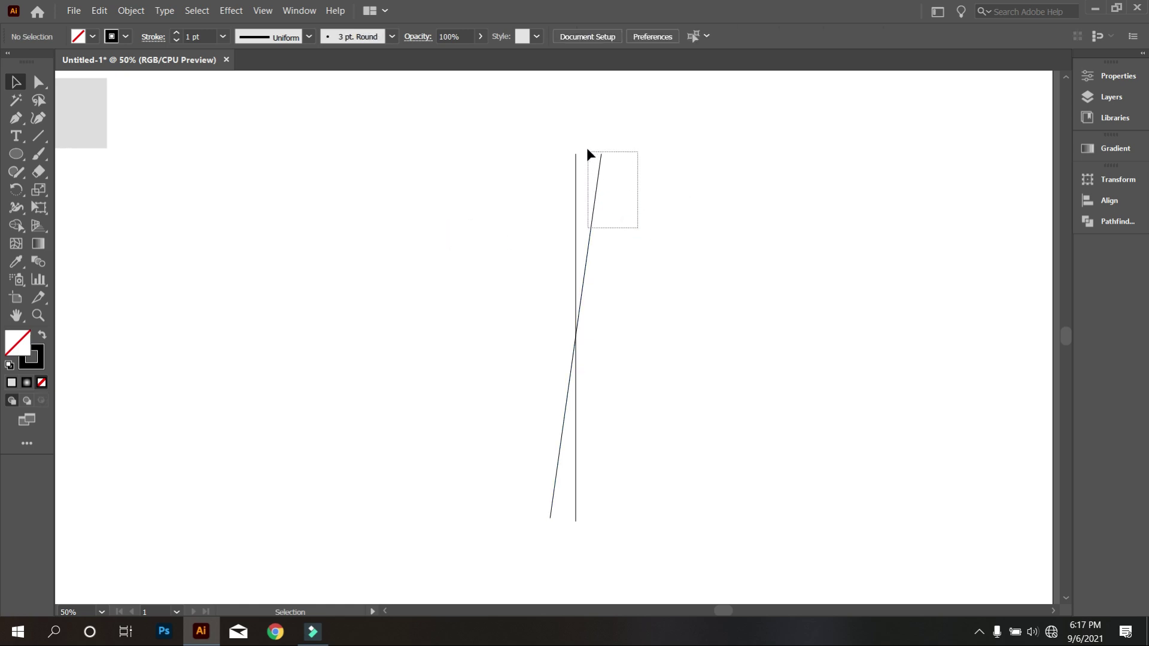
drag(635, 227, 587, 150)
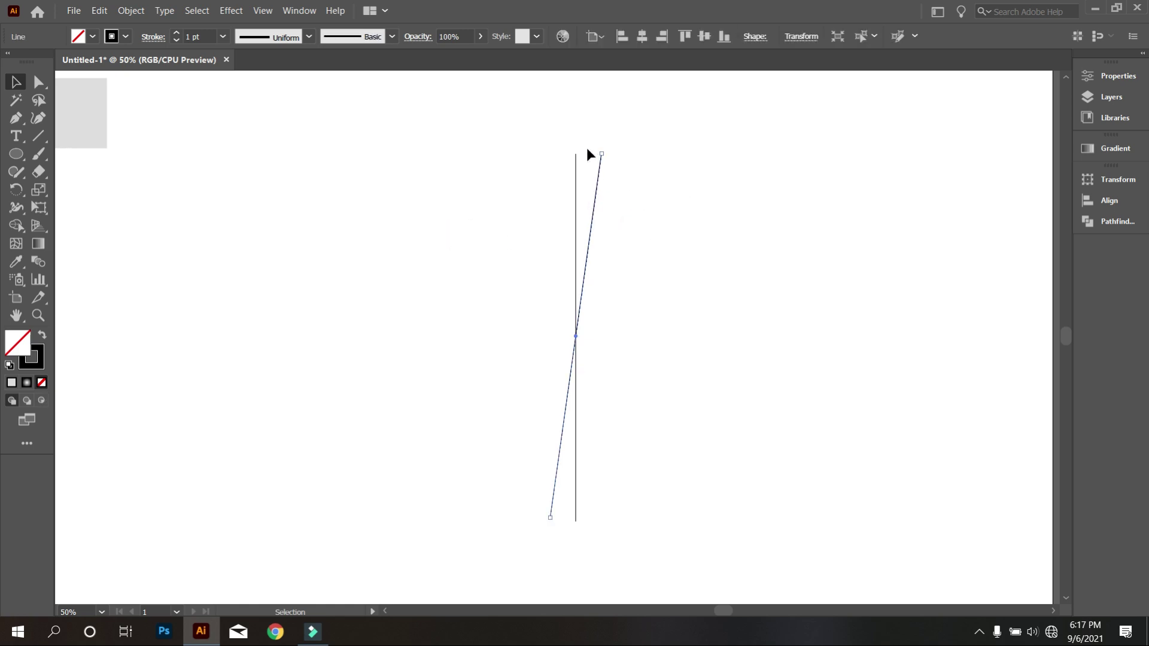
right_click(598, 188)
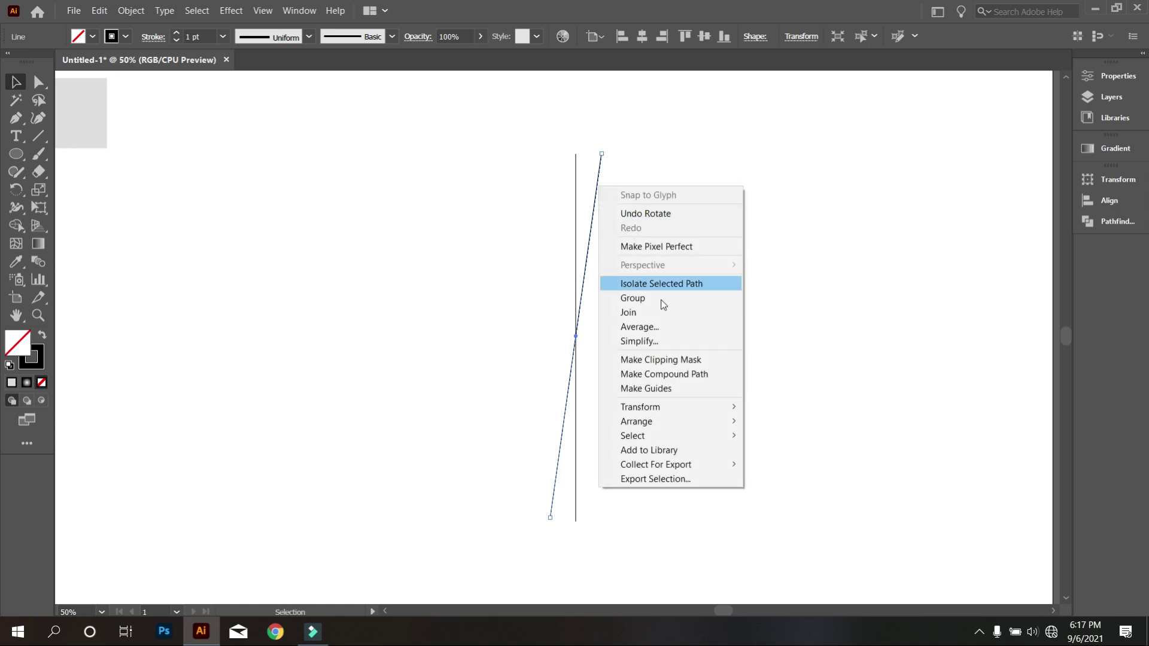
mouse_move(640, 407)
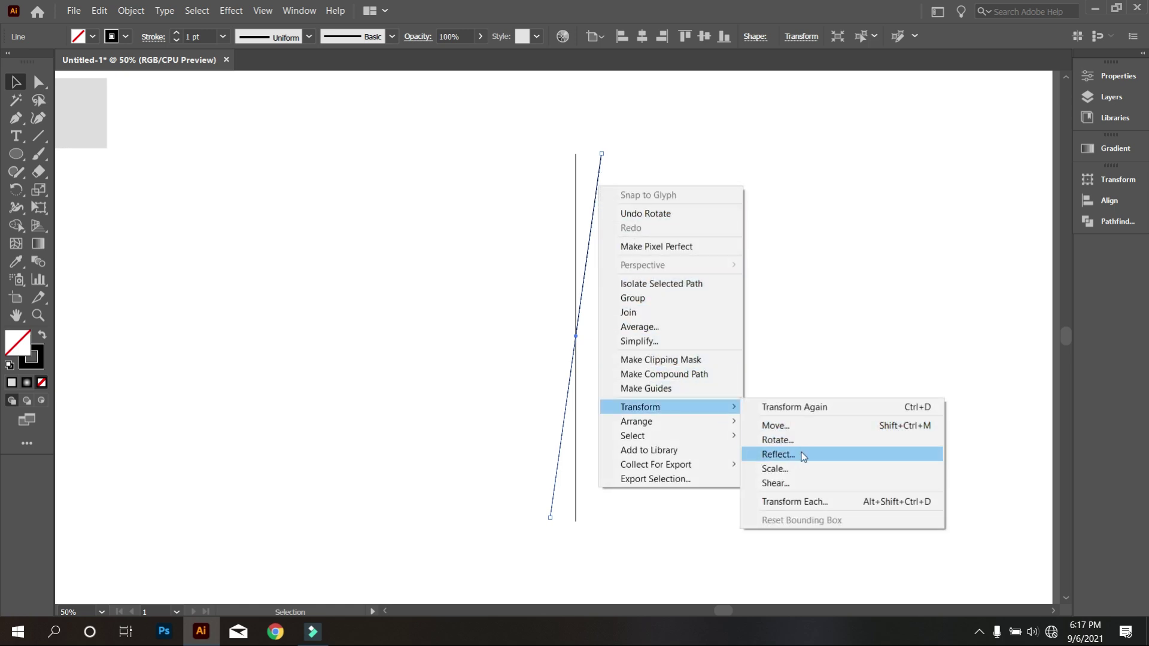
click(802, 454)
click(781, 419)
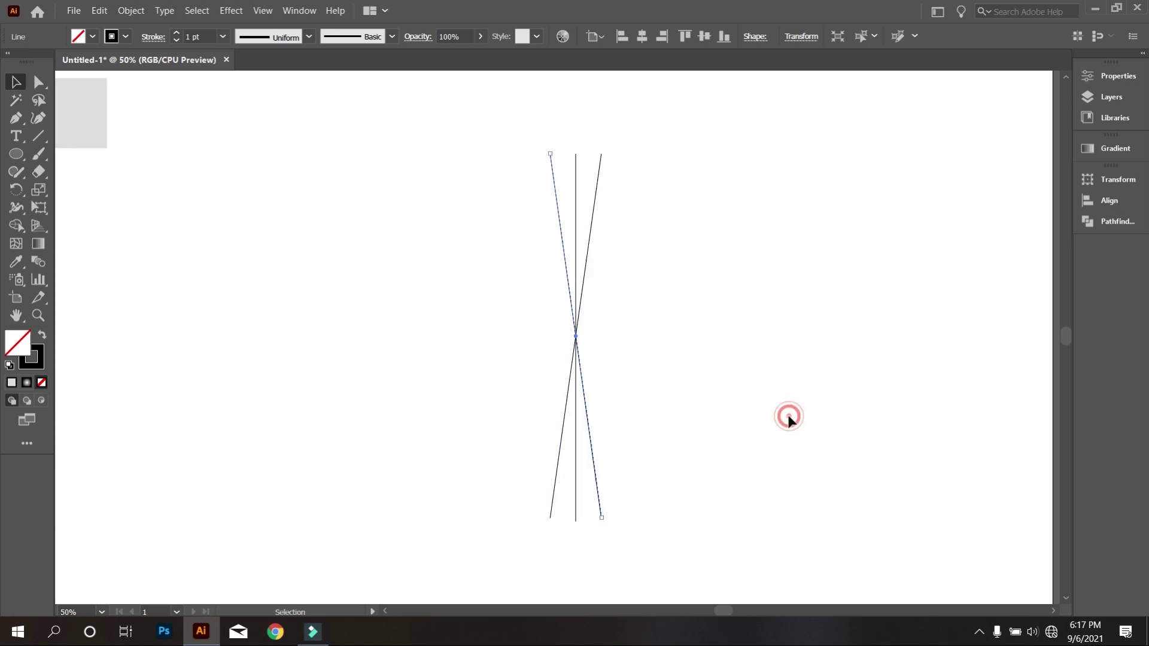
click(731, 319)
scroll(699, 317, up, 1)
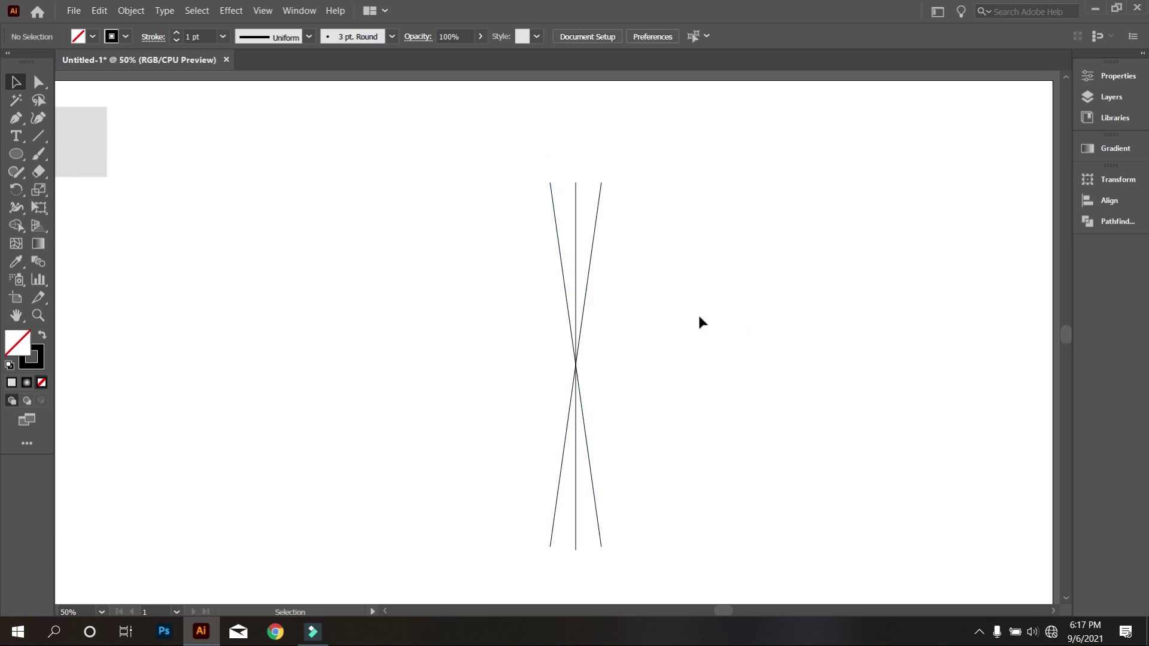
alt+scroll(698, 313, down, 1)
scroll(698, 312, down, 2)
alt+scroll(641, 243, up, 2)
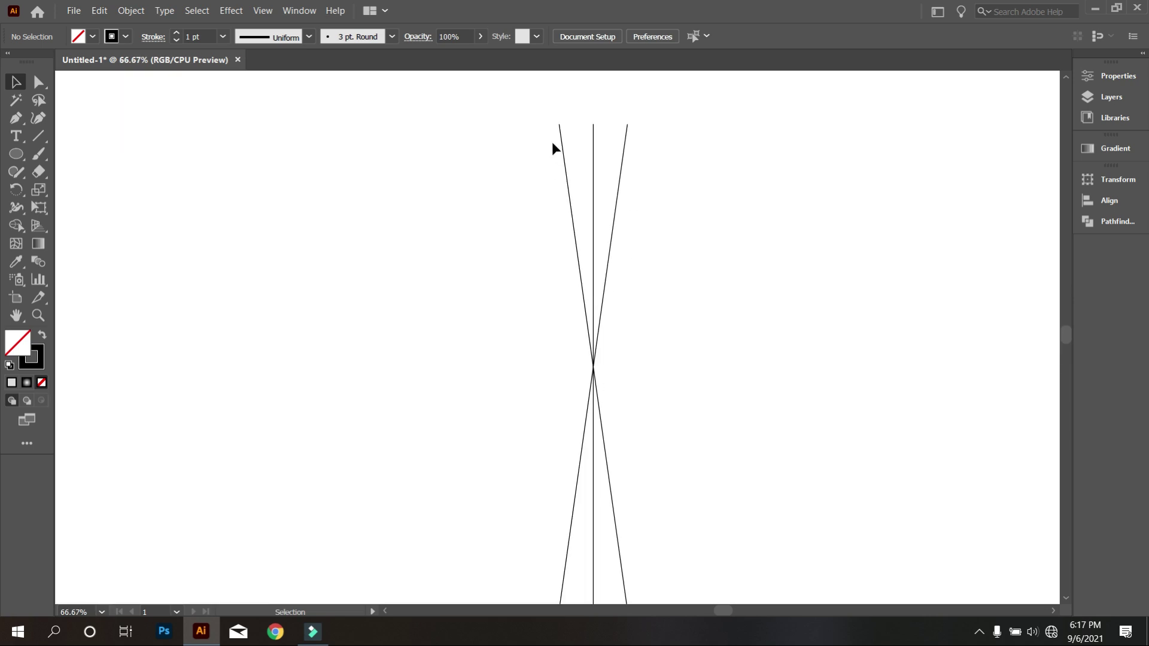
alt+scroll(568, 133, up, 1)
alt+scroll(616, 126, up, 2)
alt+scroll(650, 132, up, 1)
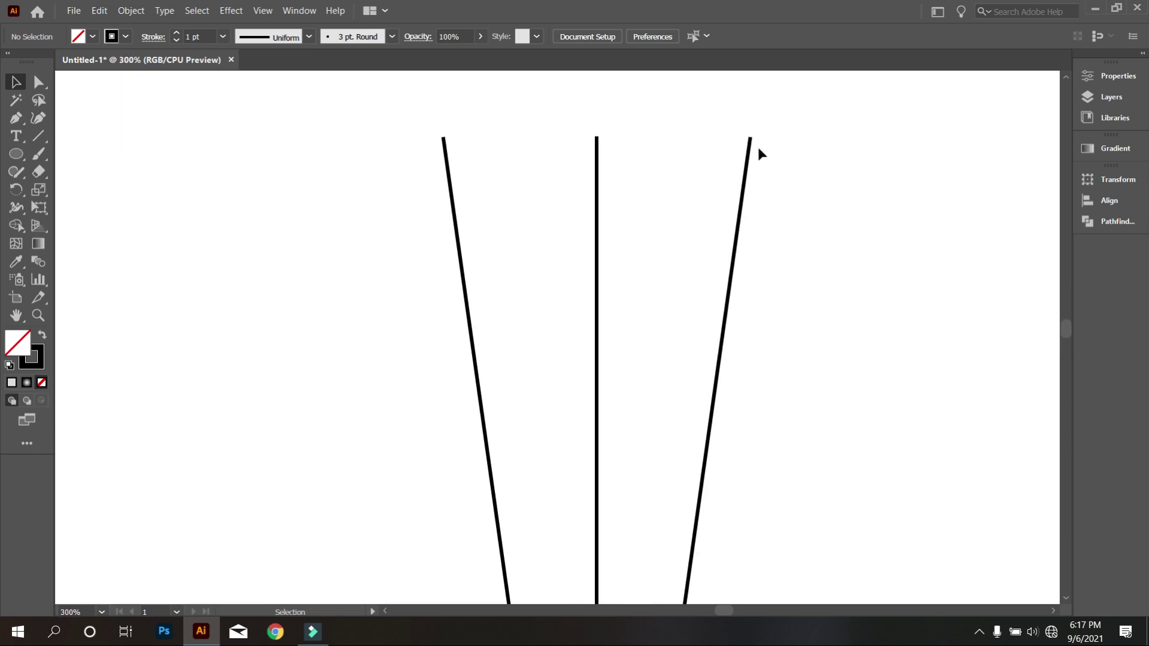
Step: Move both slanted lines' tops onto the vertical line's top point
drag(749, 147, 594, 152)
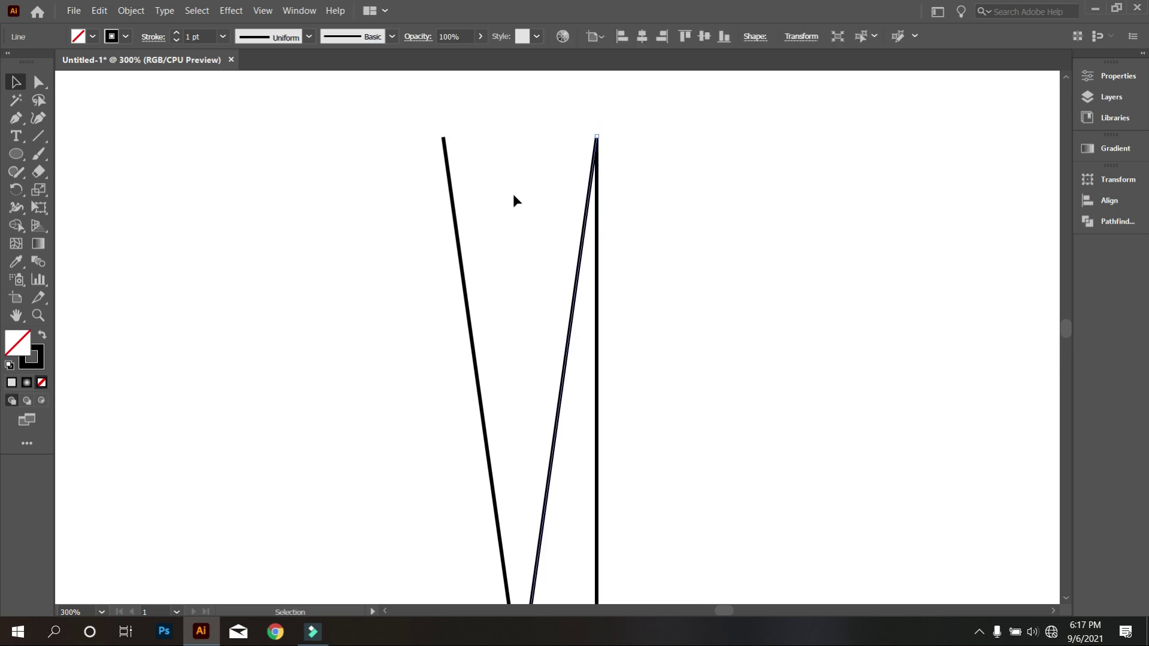
drag(449, 168, 601, 167)
click(664, 213)
alt+scroll(589, 218, down, 4)
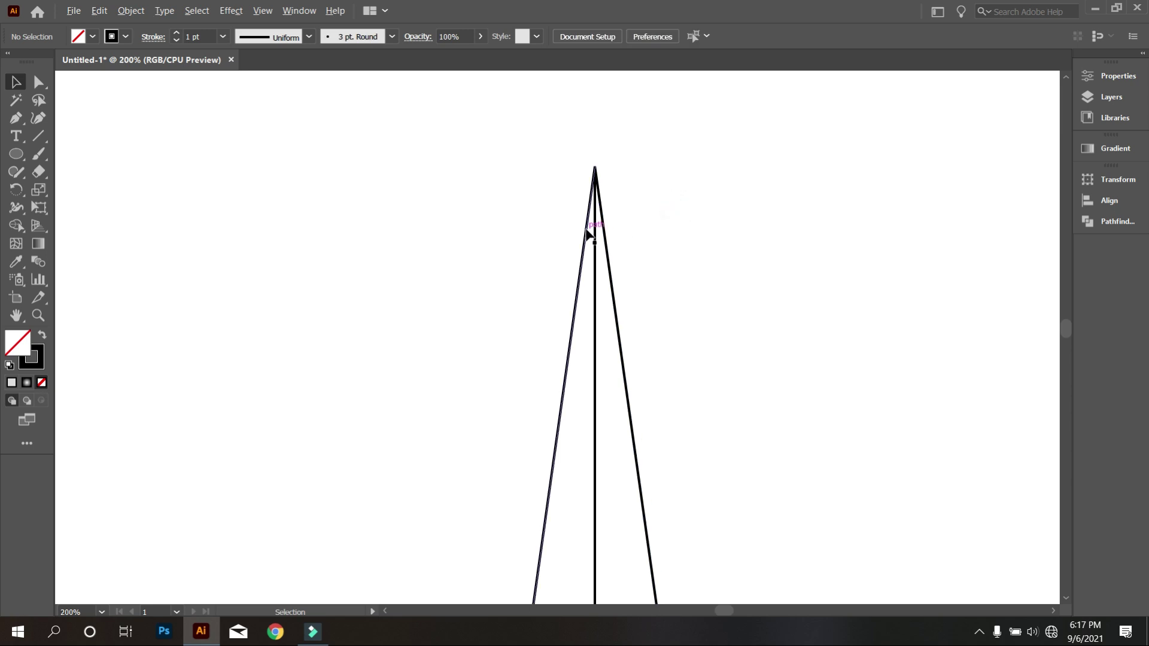
alt+scroll(569, 228, down, 1)
Step: Group the three lines and centre the group horizontally on the artboard
drag(422, 182, 818, 455)
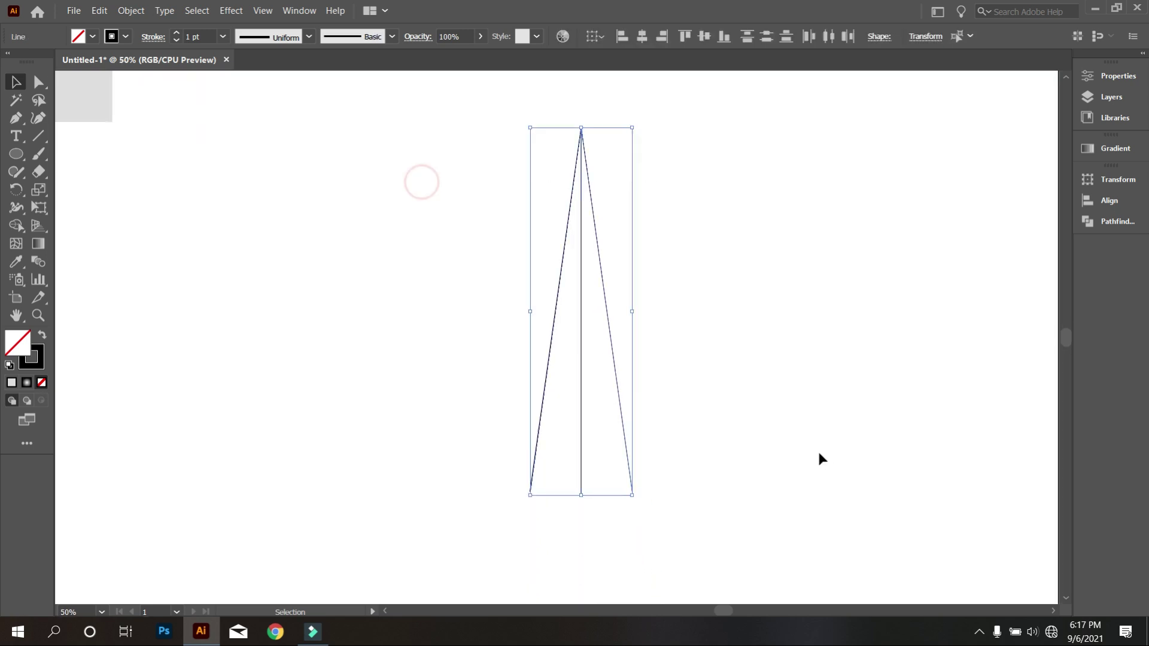
right_click(718, 185)
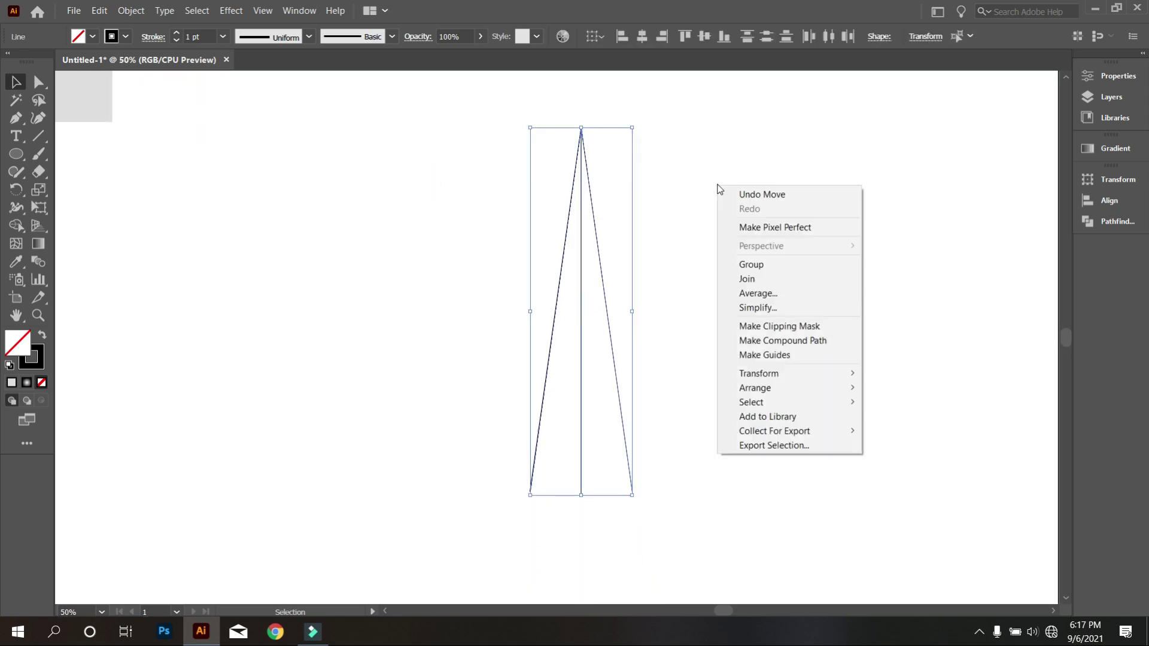
click(771, 265)
alt+scroll(695, 281, down, 1)
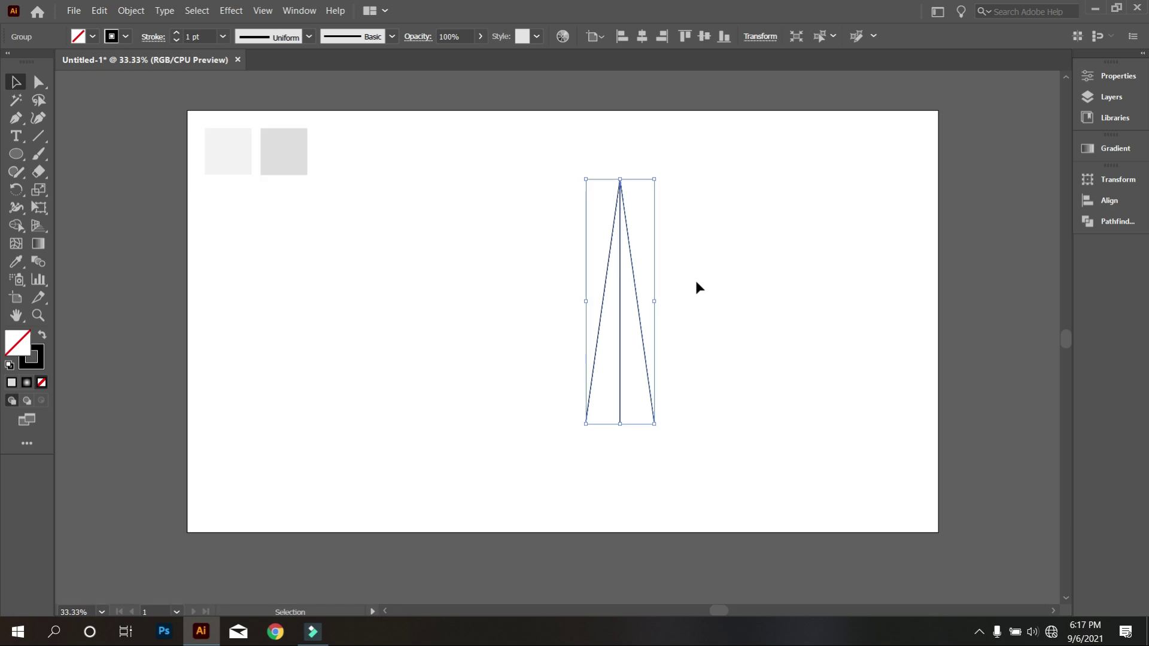
click(633, 39)
click(736, 110)
alt+scroll(469, 228, up, 1)
alt+scroll(484, 200, up, 1)
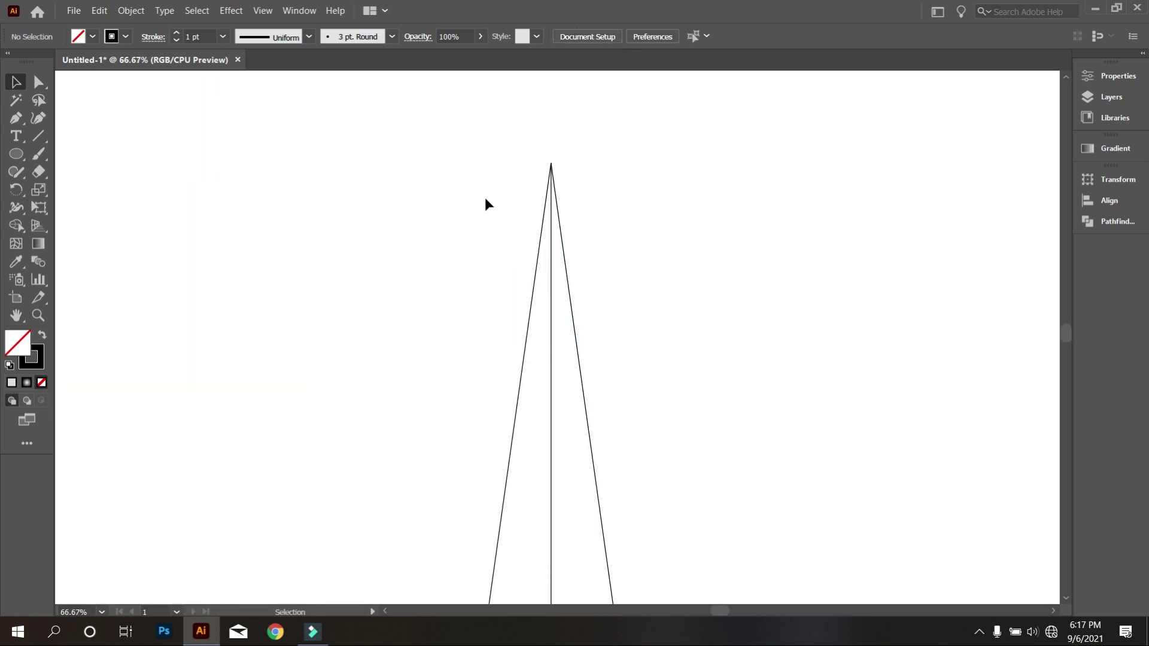
Step: Paste a copy of the spike lines in place and rotate it 120°
key(ctrl+a)
key(ctrl+minus)
click(99, 11)
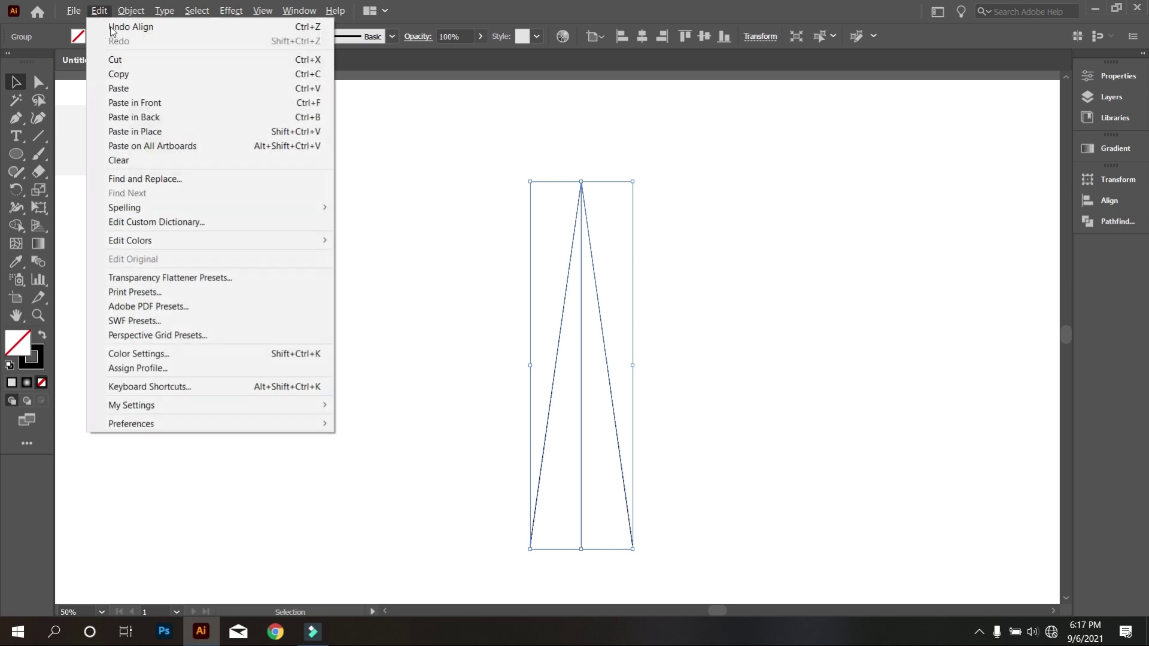
click(126, 74)
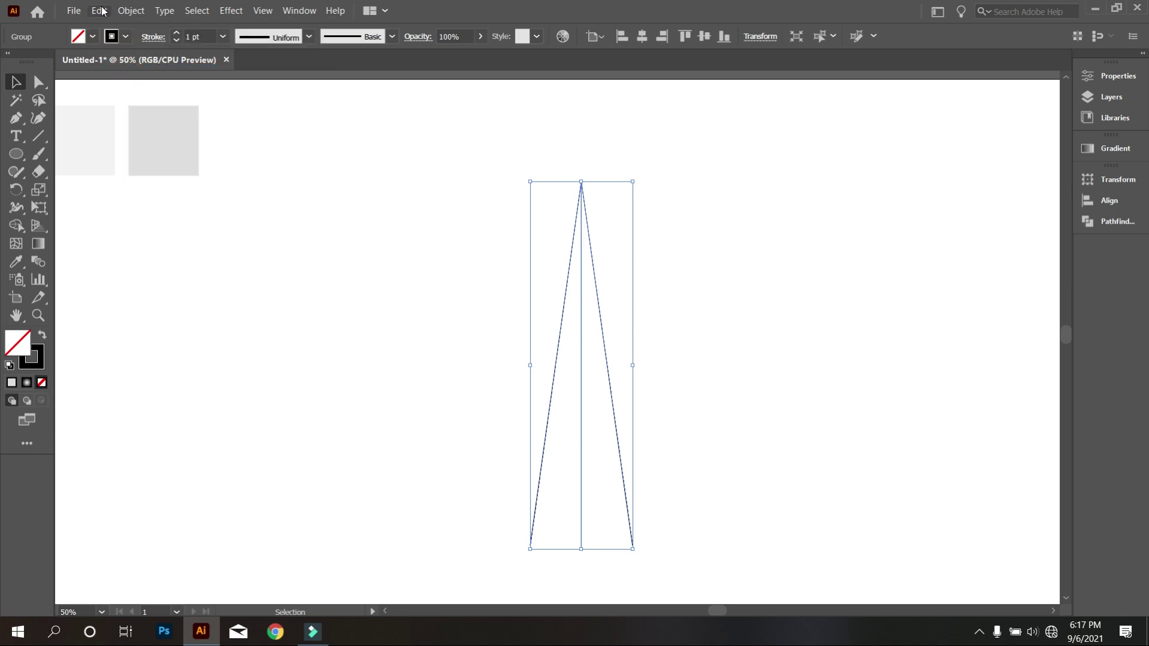
click(100, 11)
click(157, 132)
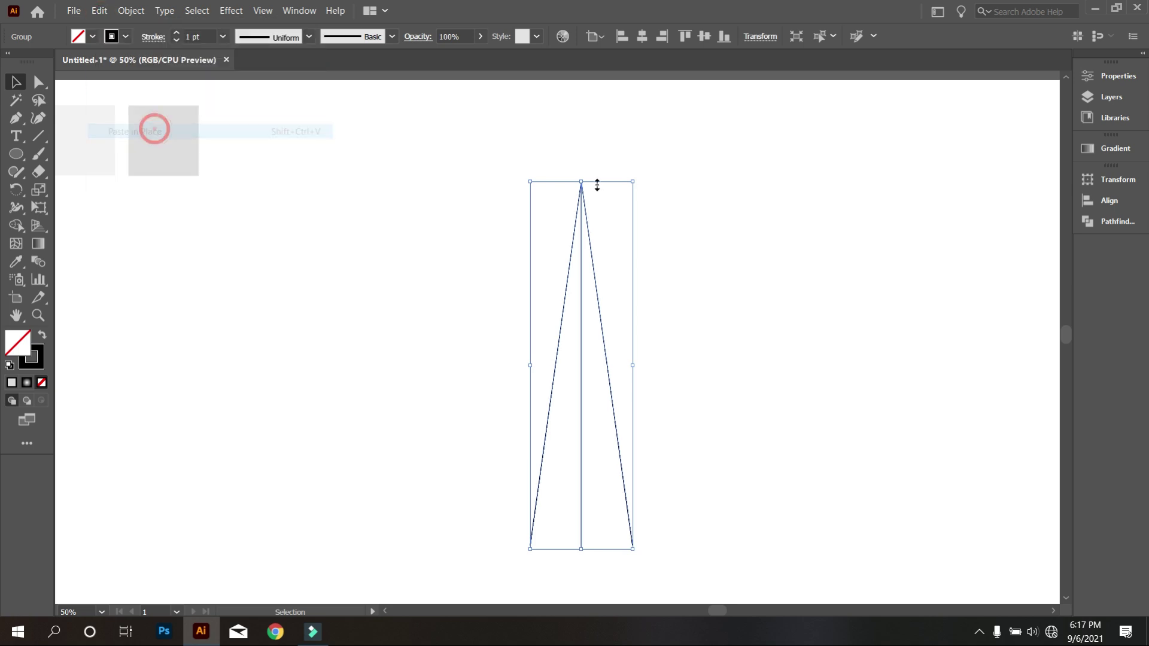
click(751, 37)
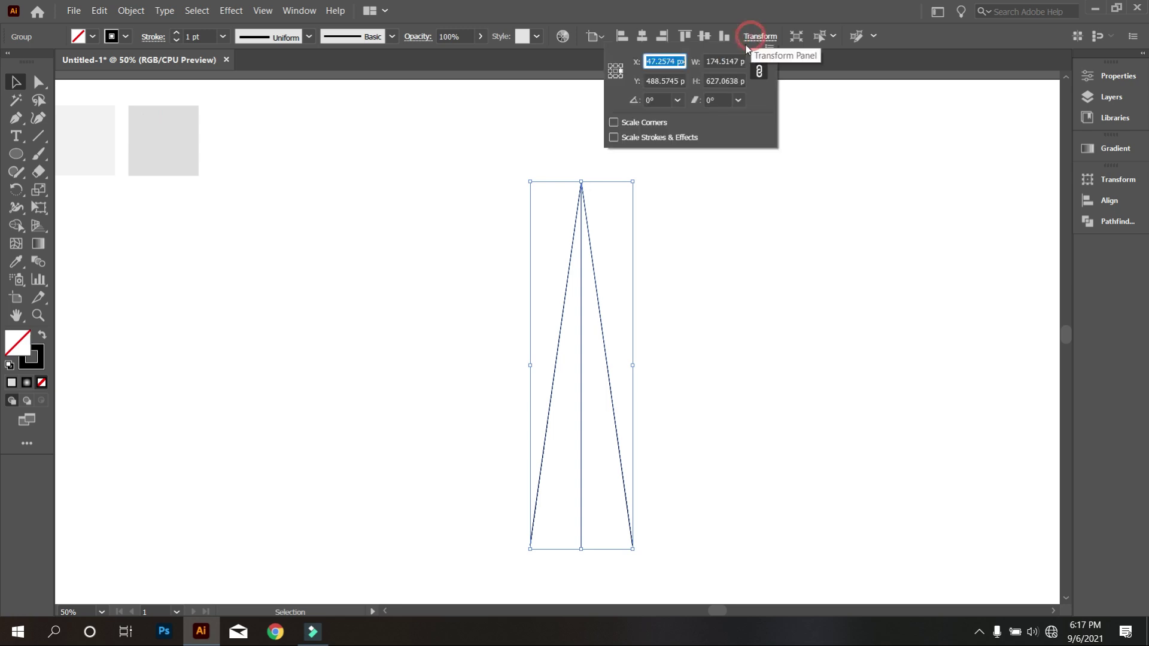
click(655, 99)
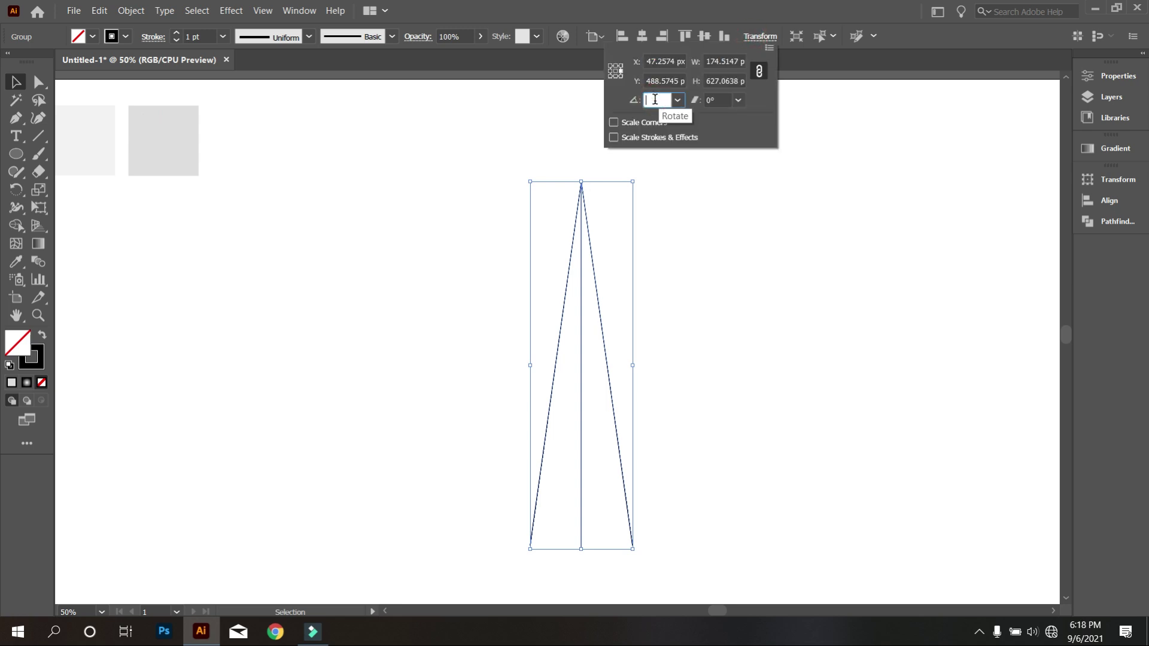
text(120)
click(778, 256)
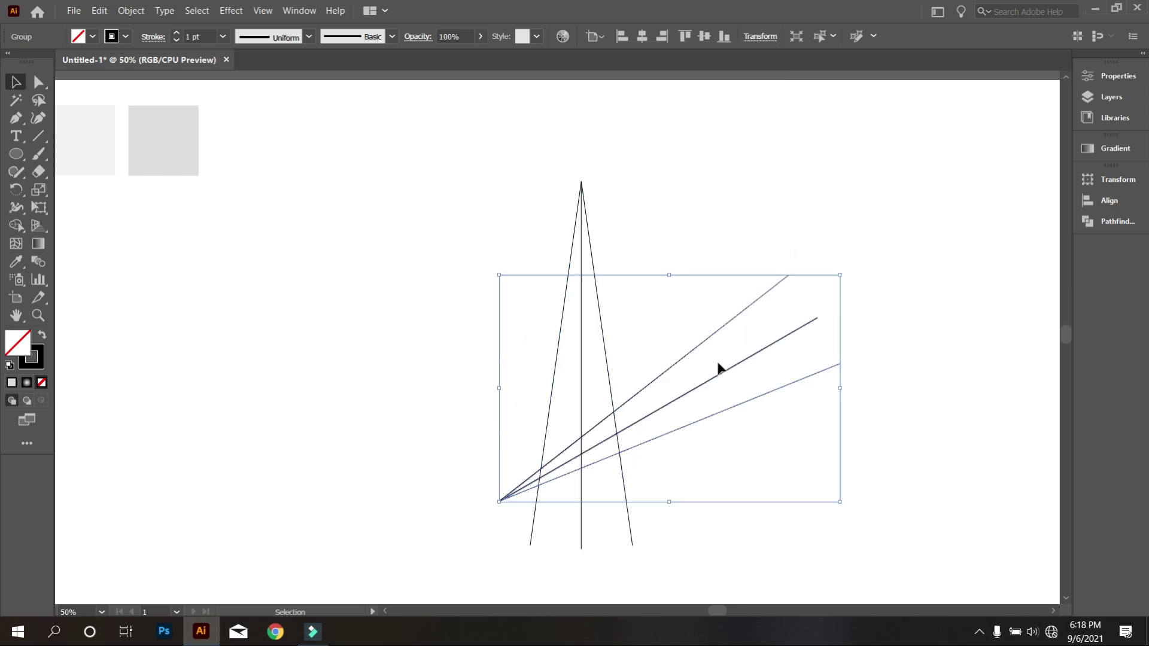
Step: Add a reflected copy of the rotated spike lines
right_click(671, 328)
mouse_move(712, 472)
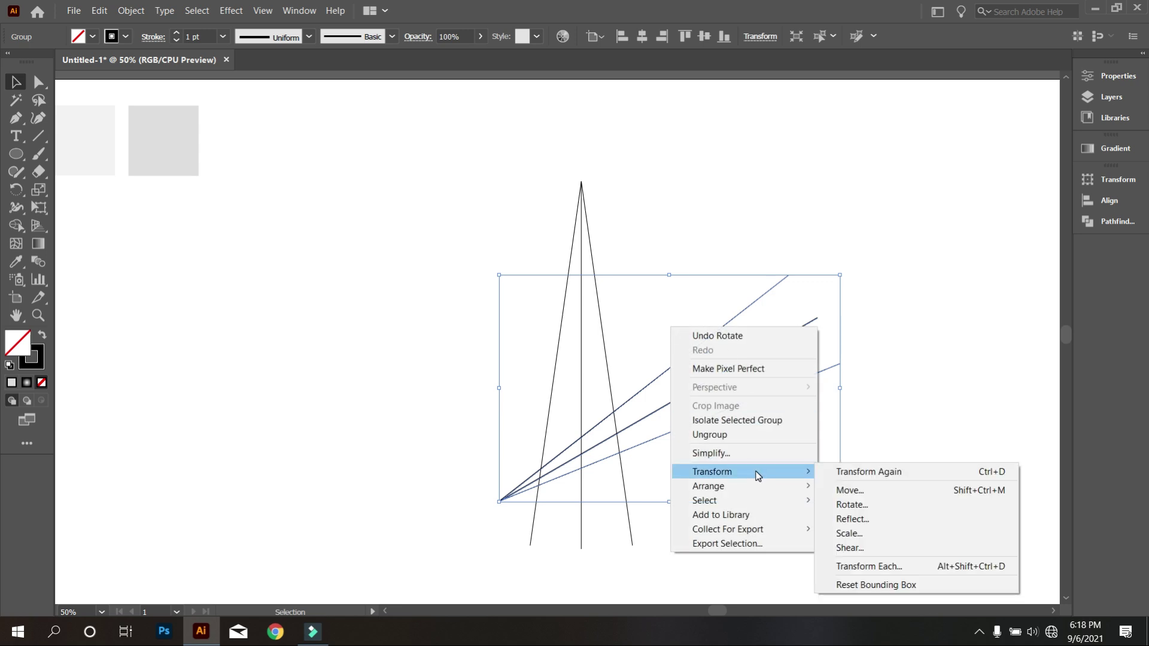
click(895, 519)
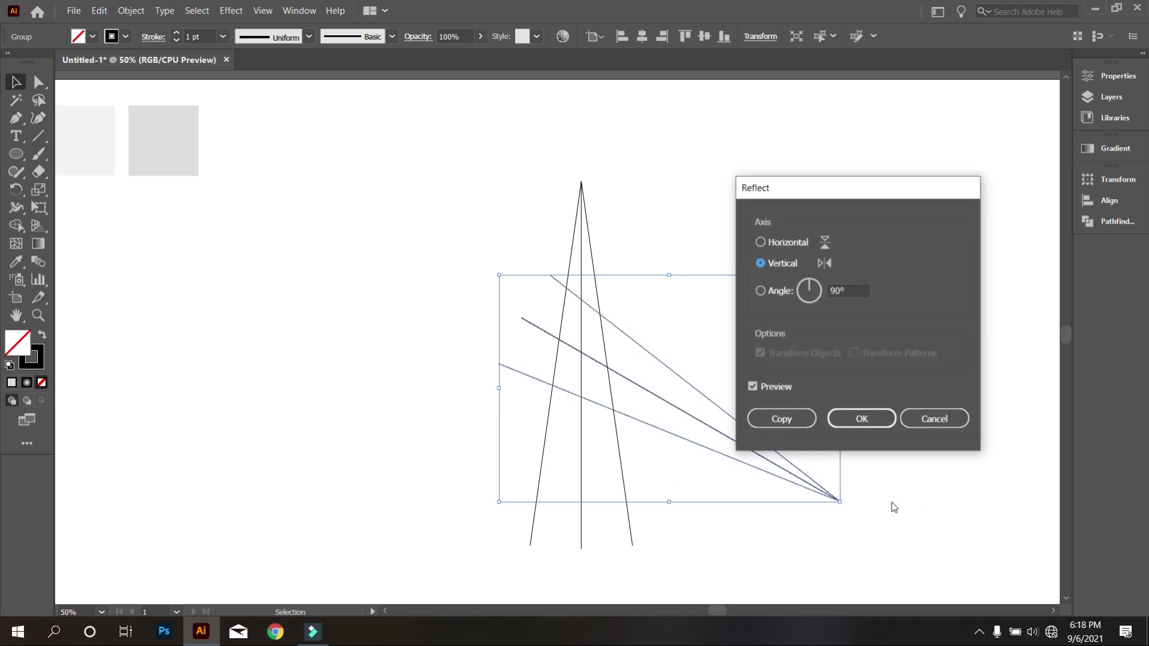
click(805, 423)
click(336, 283)
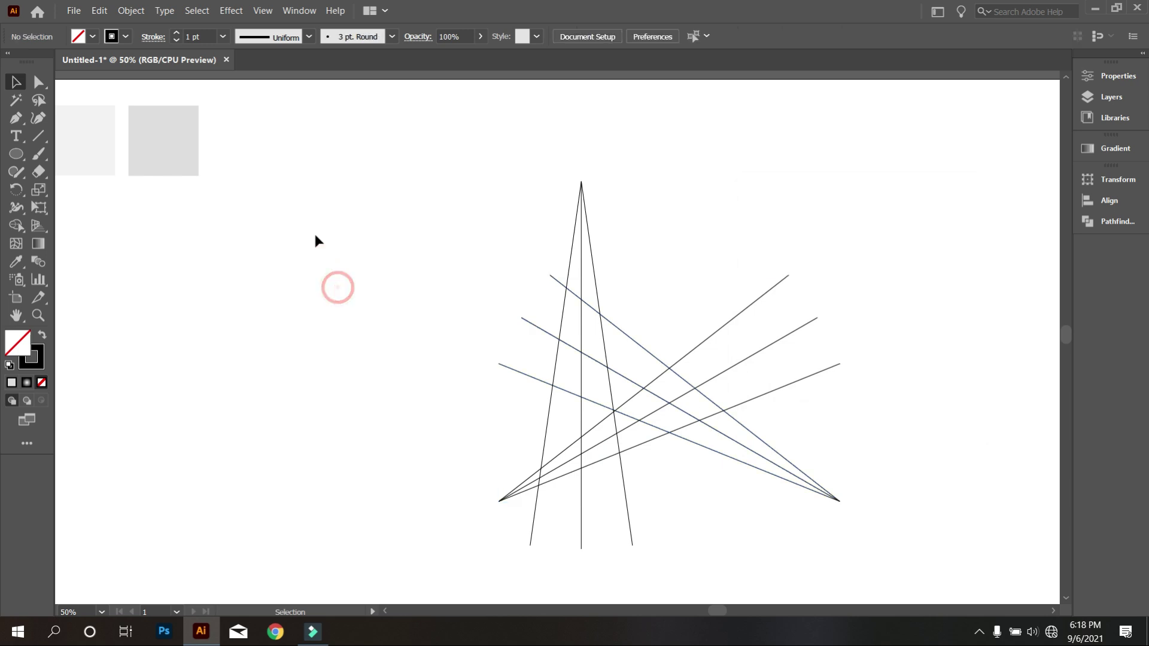
Step: Select all construction lines and align them to the artboard's horizontal and vertical centre
key(ctrl+a)
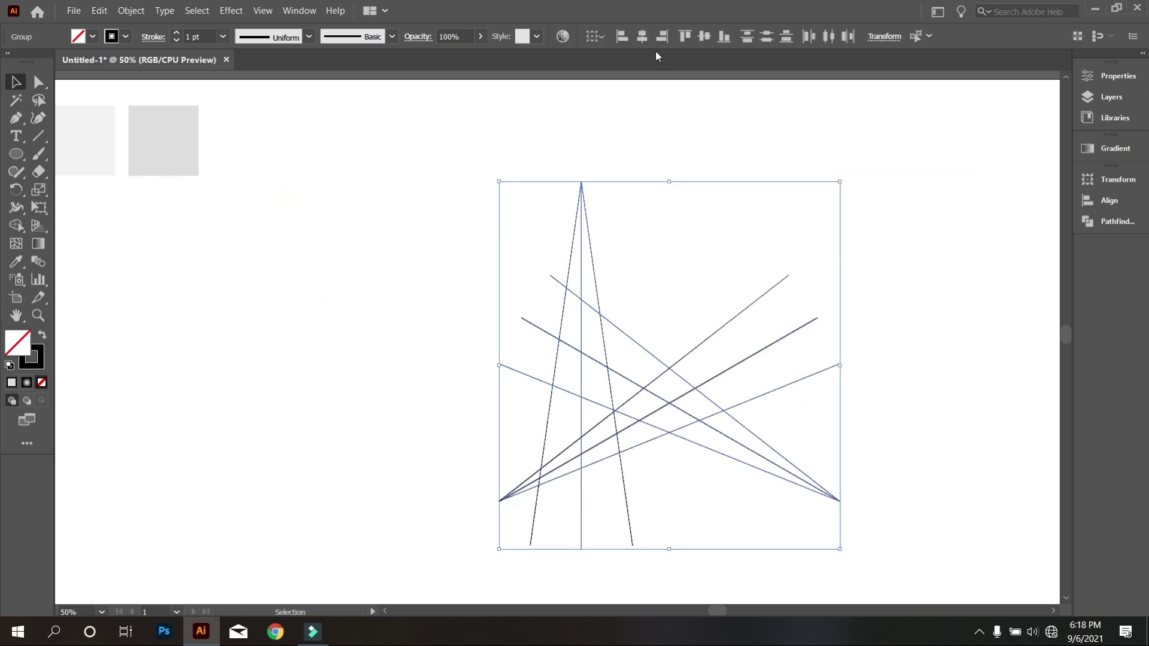
click(641, 37)
click(705, 37)
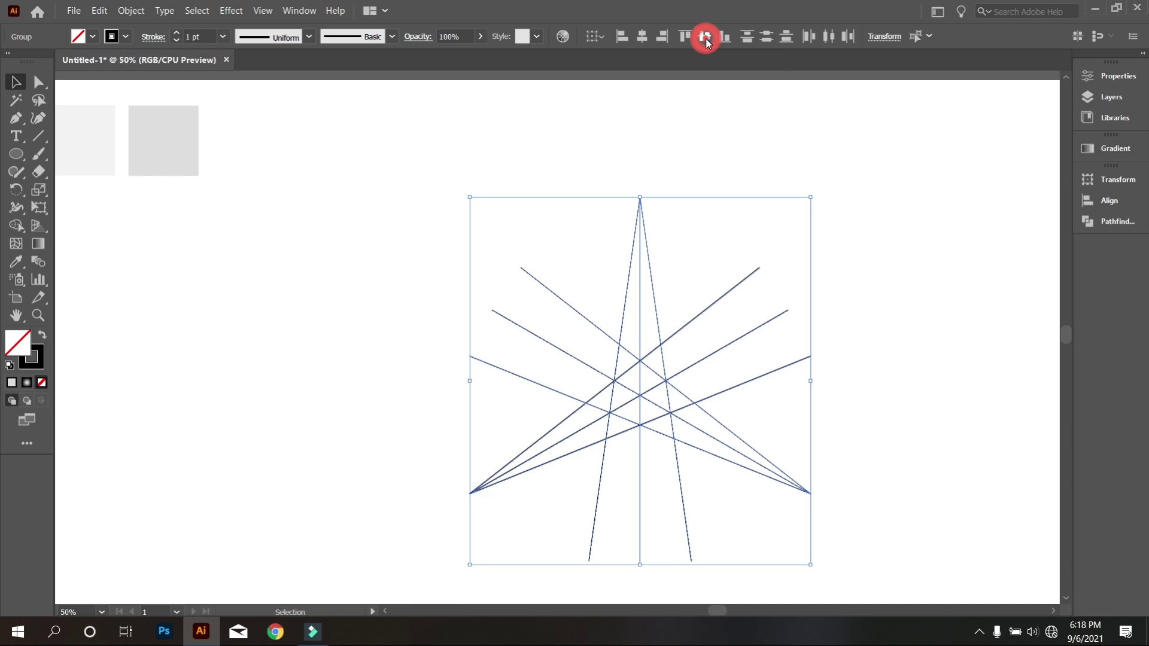
scroll(698, 184, down, 2)
scroll(698, 185, down, 1)
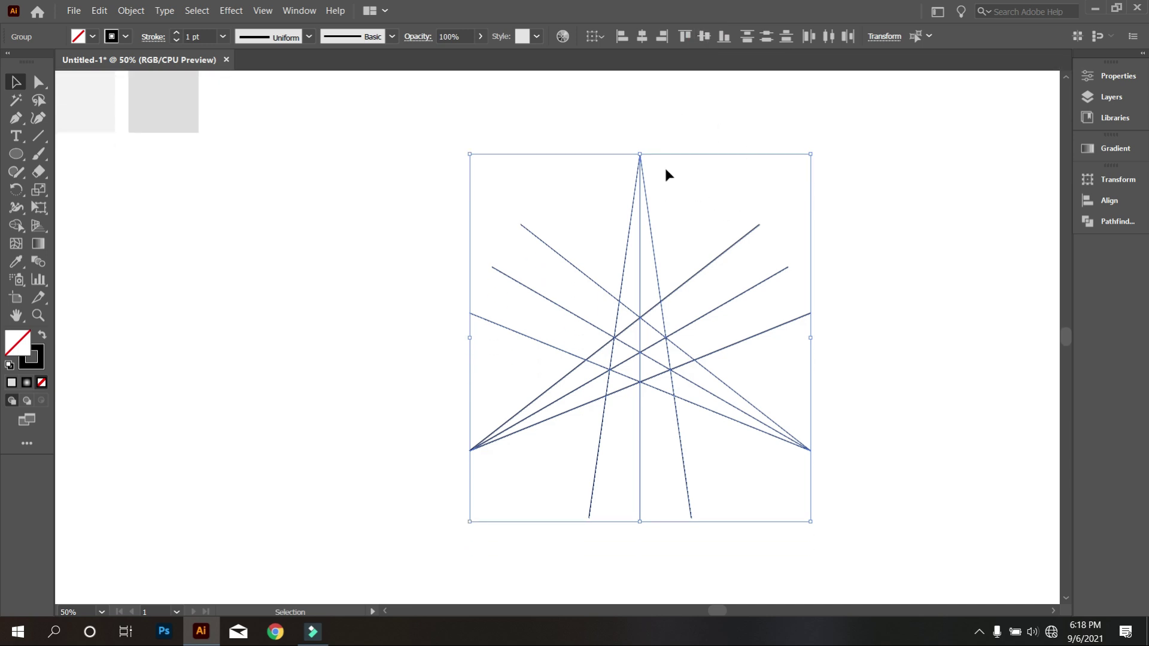
Step: Delete the outer line segments beyond the star arms with Shape Builder Alt-drags
click(17, 227)
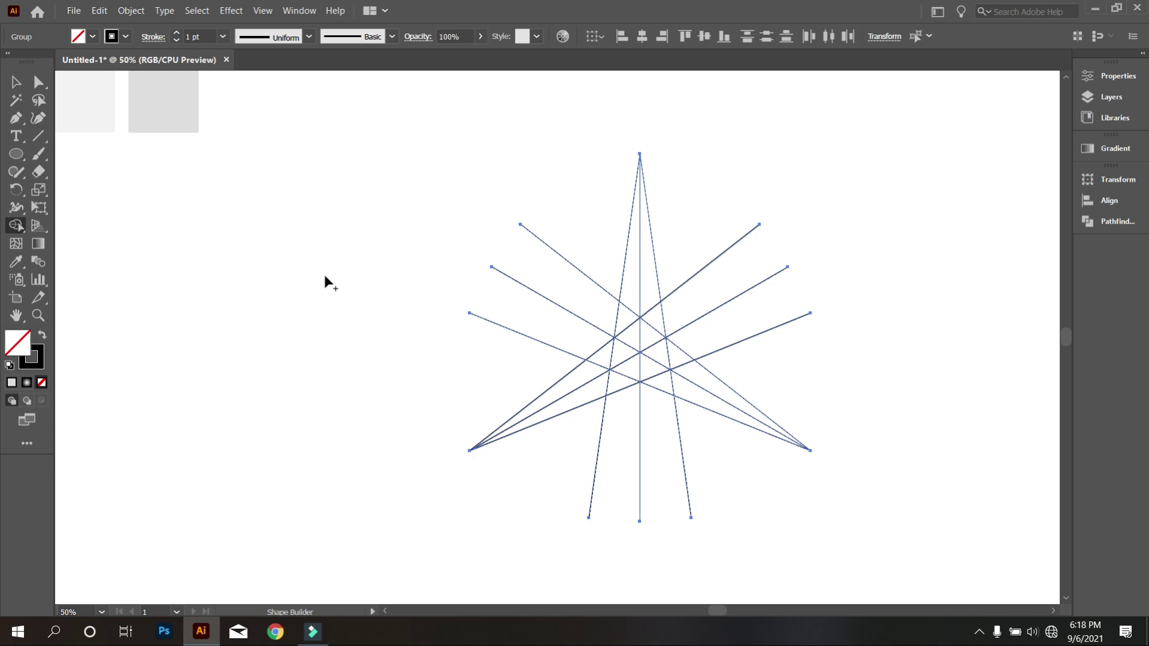
drag(508, 359, 509, 360)
drag(697, 210, 778, 347)
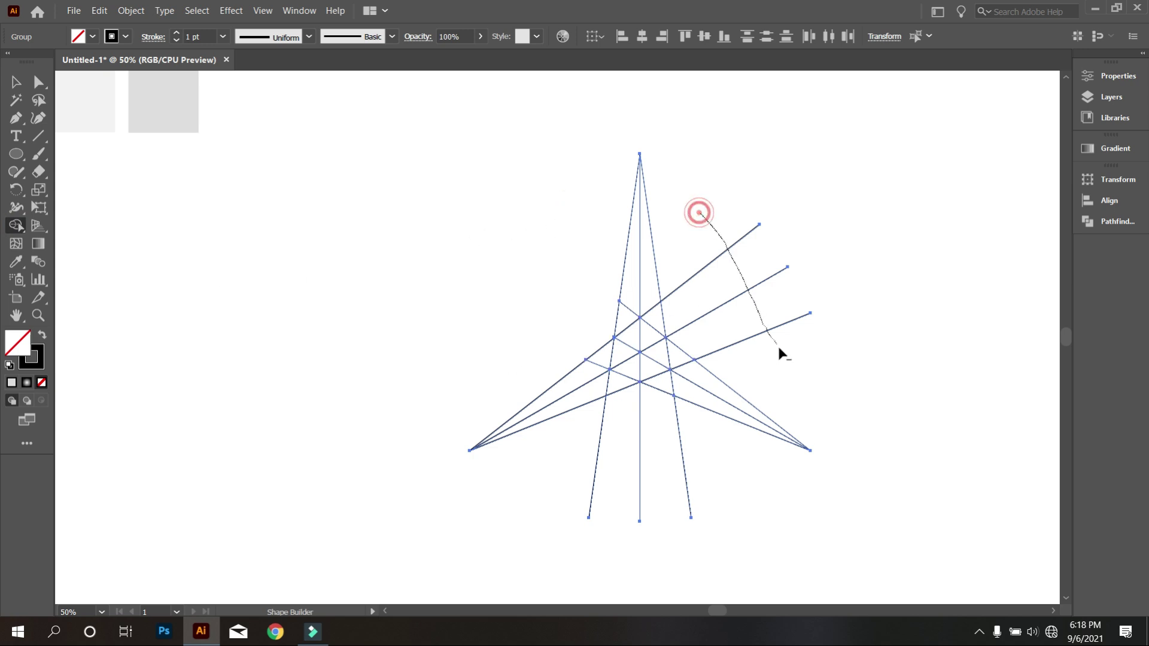
drag(725, 462, 561, 434)
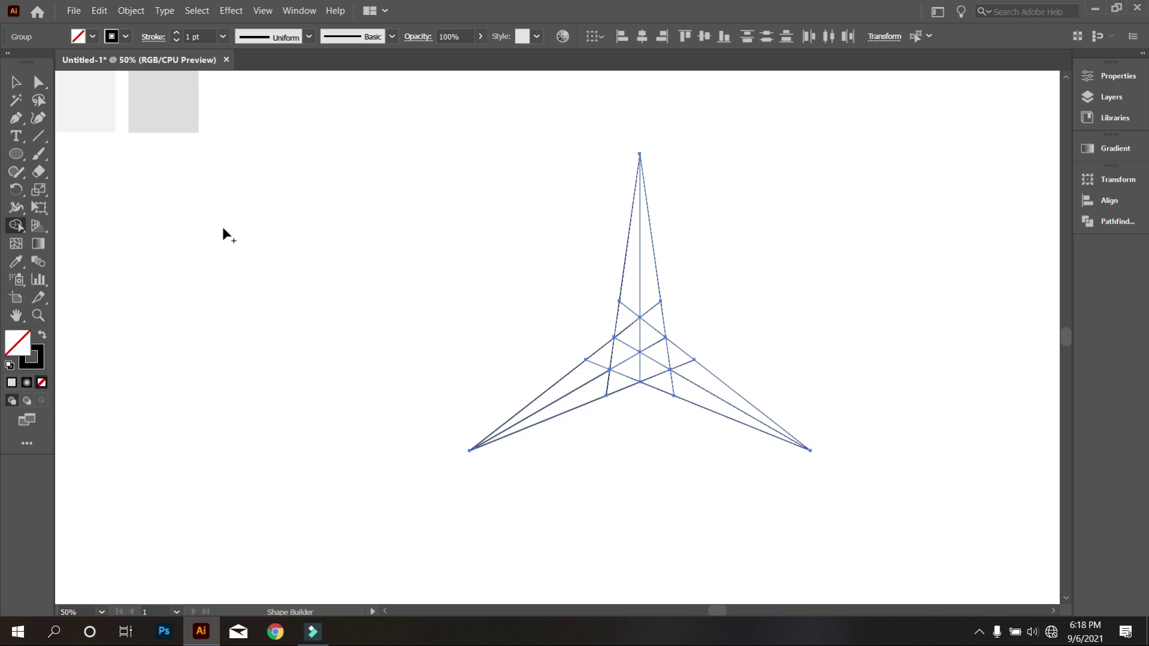
click(17, 82)
click(259, 239)
scroll(544, 308, down, 1)
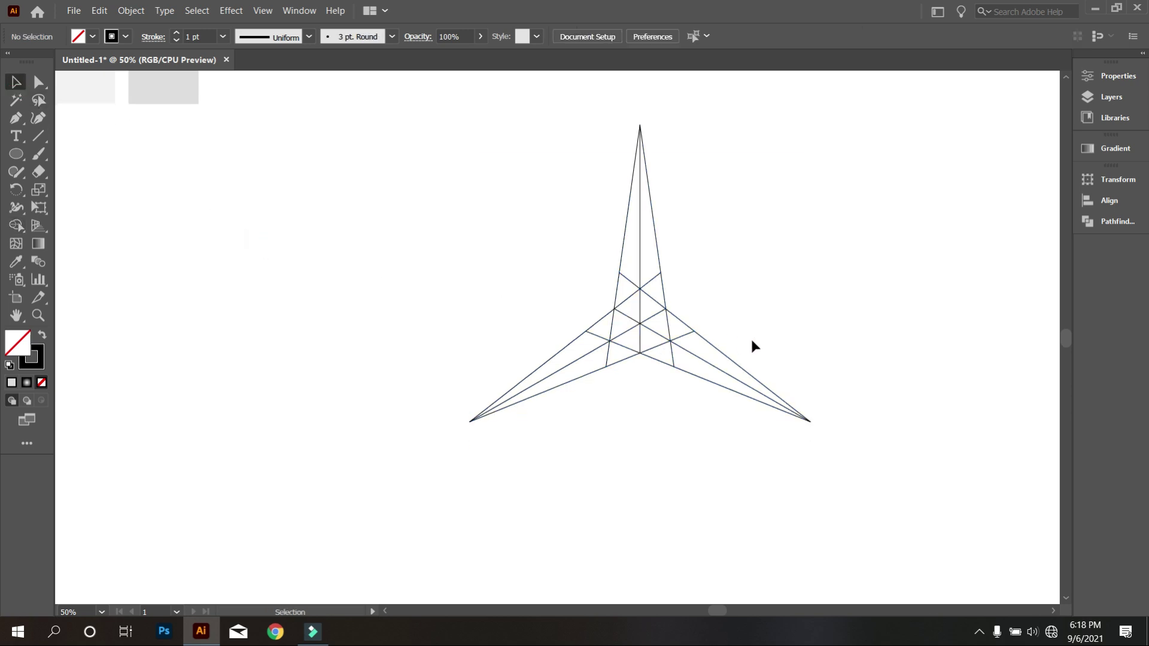
scroll(748, 344, right, 2)
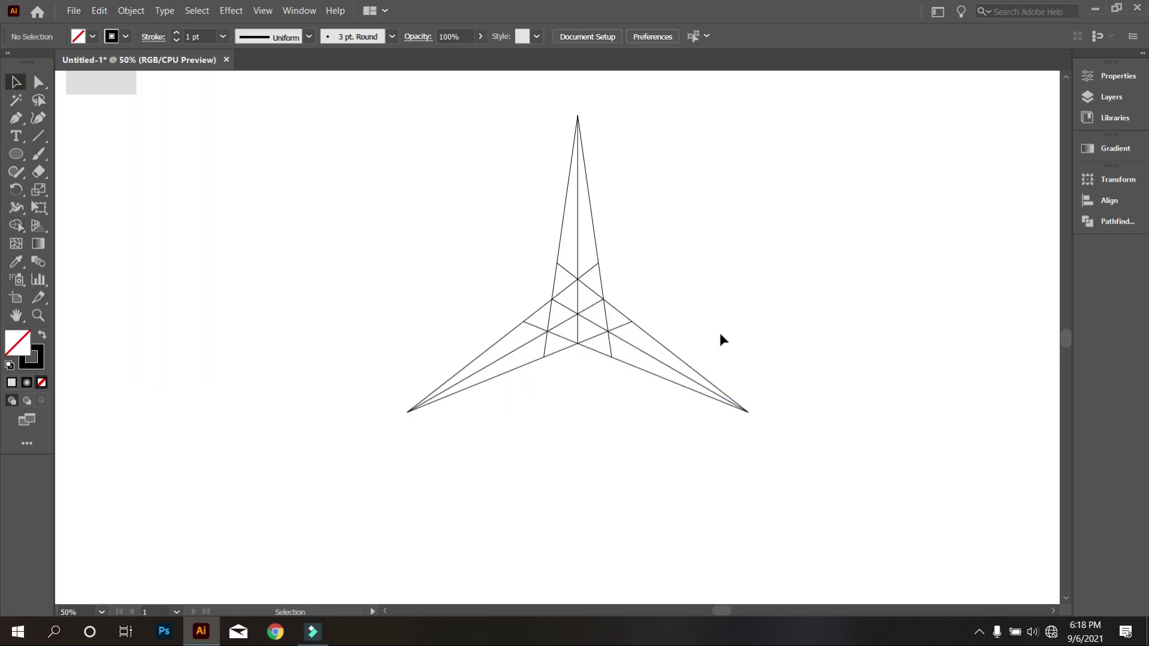
scroll(697, 343, up, 1)
scroll(684, 342, up, 1)
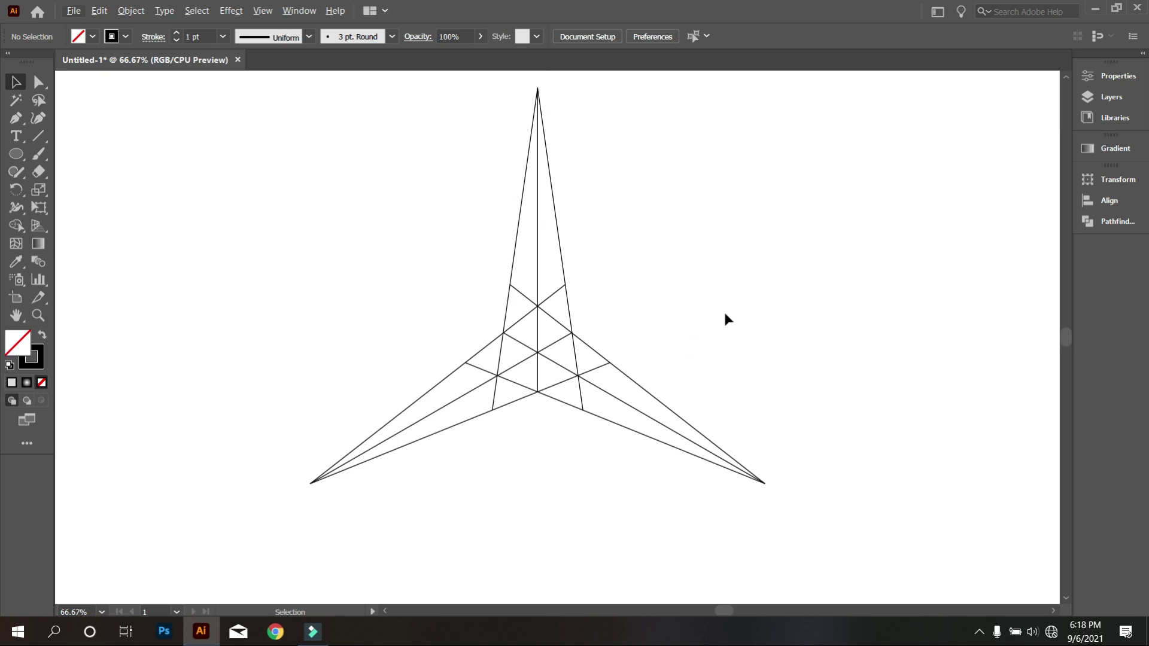
Step: Draw an Ellipse-tool circle from the star's centre intersection out past its three tips
click(20, 157)
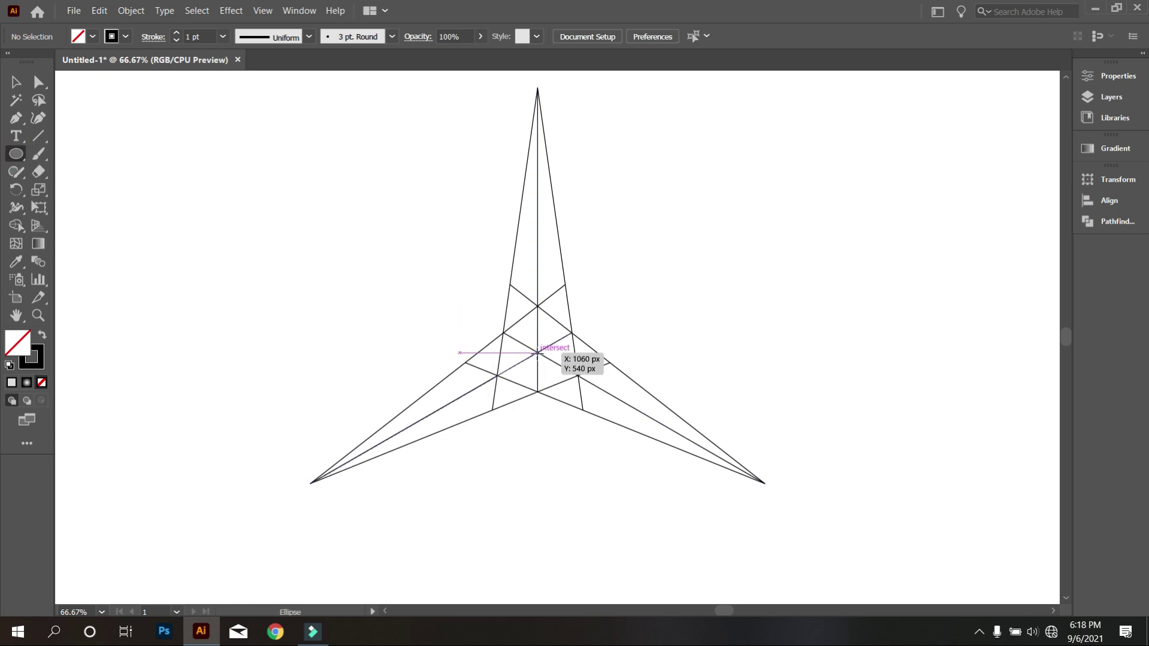
drag(537, 353, 779, 448)
scroll(562, 324, down, 1)
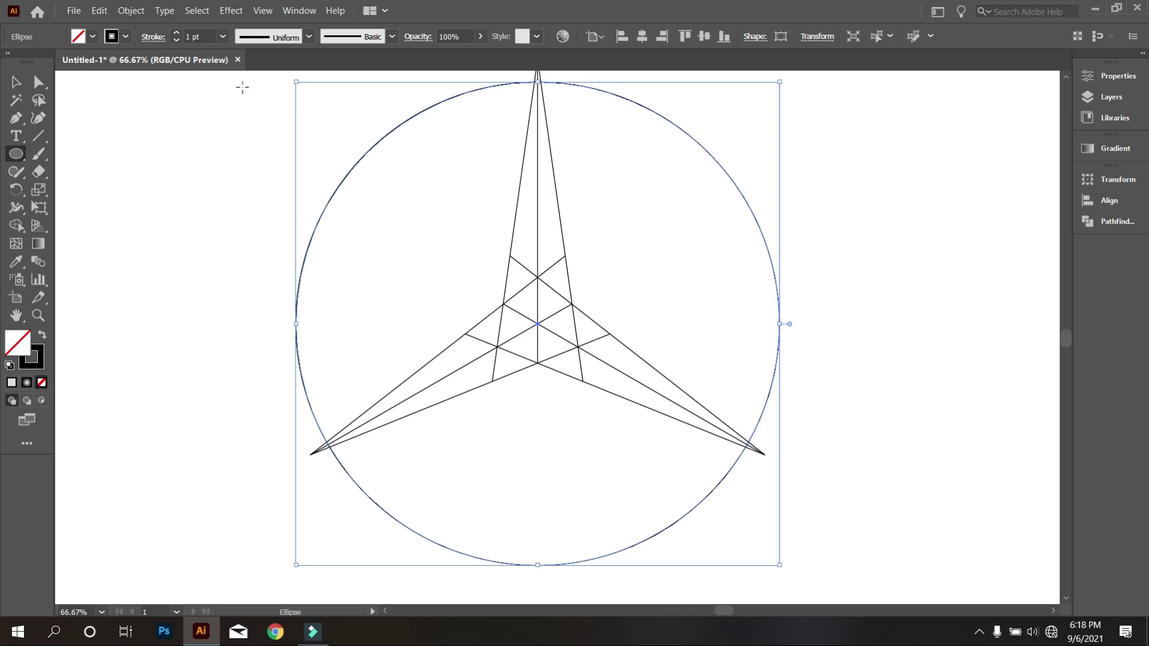
Step: Paste a copy of the circle in place and enlarge it slightly around the centre
click(100, 11)
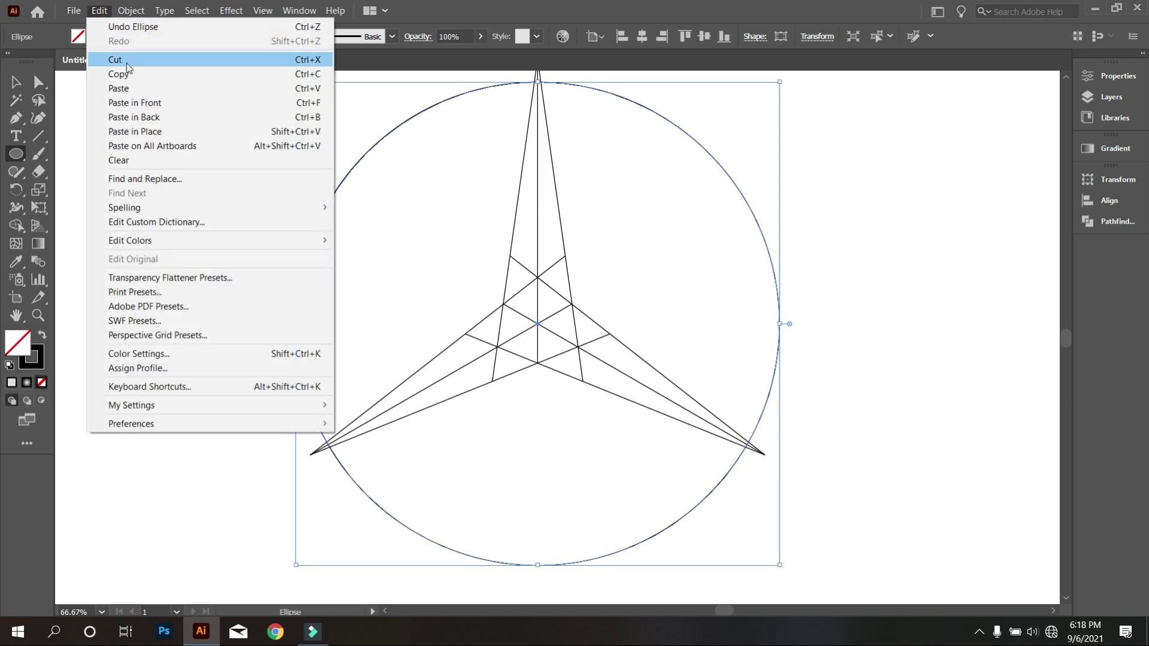
click(127, 73)
click(100, 10)
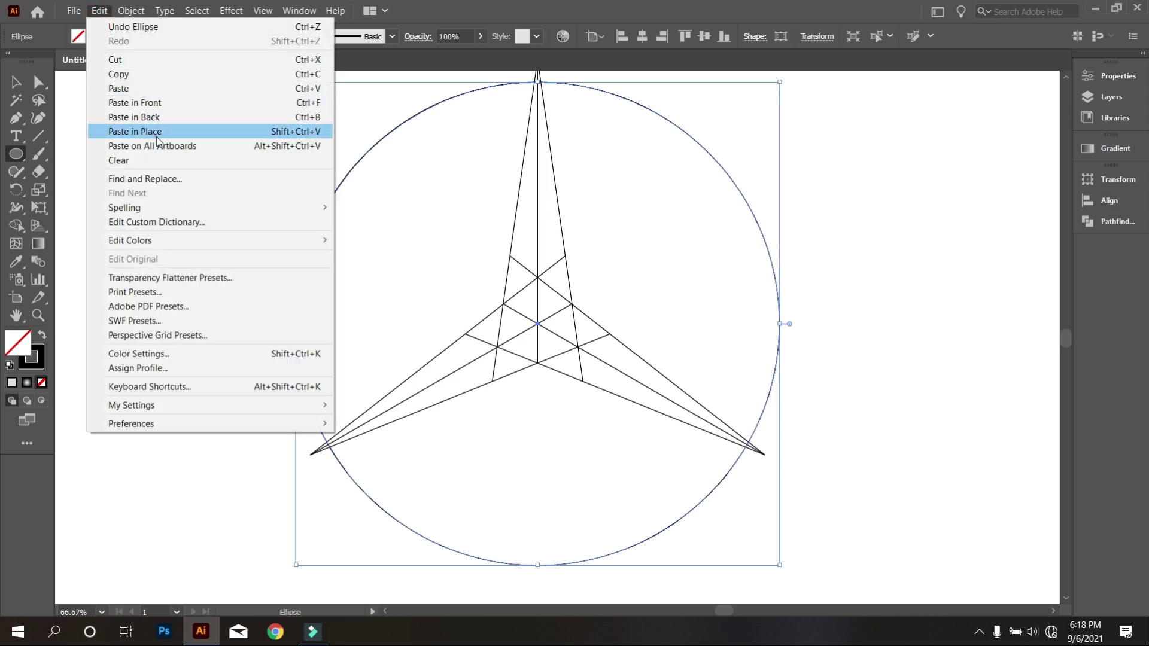
click(157, 137)
drag(779, 564, 772, 559)
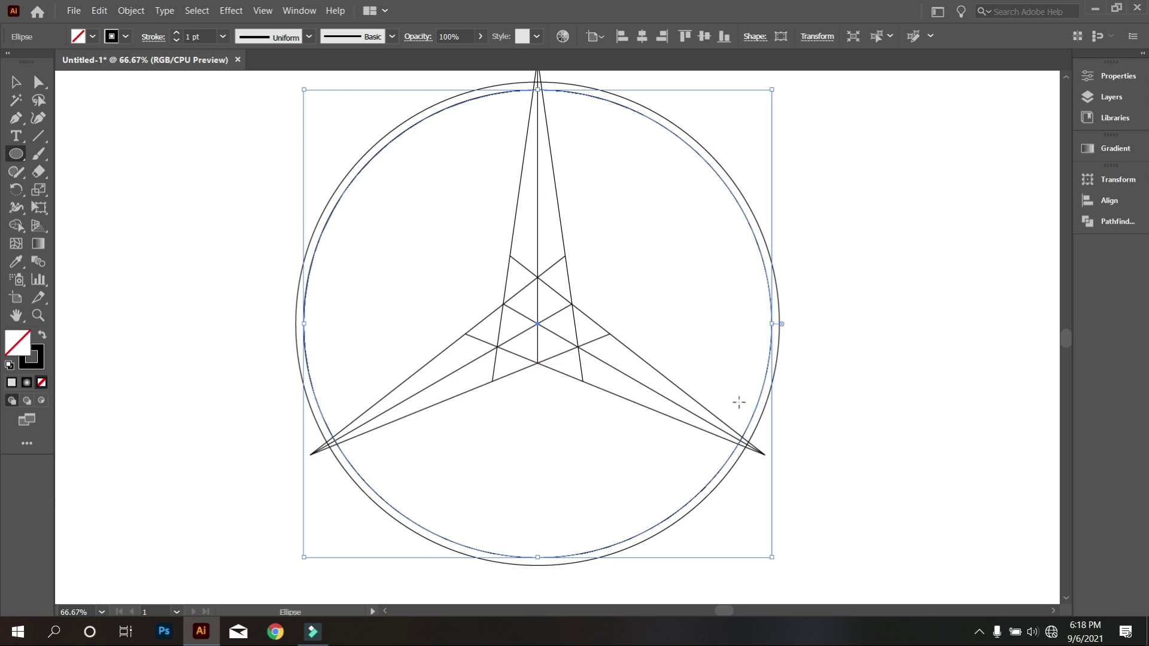
scroll(739, 402, up, 1)
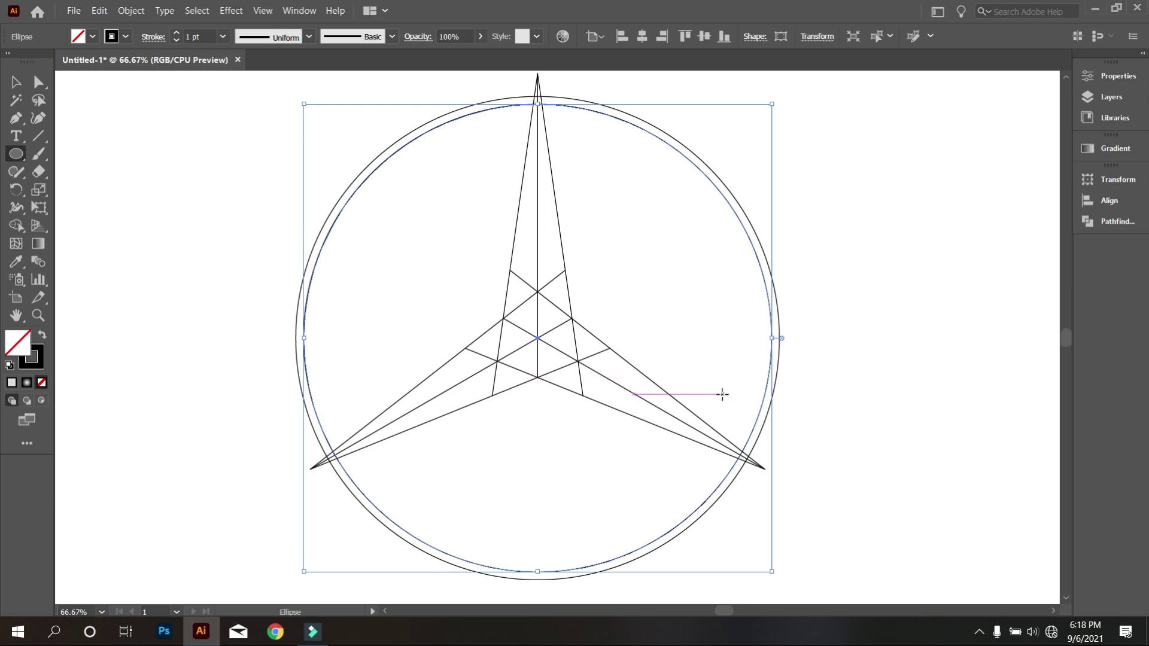
Step: Paste another circle copy in place and enlarge it into a third outer ring
click(106, 13)
click(128, 74)
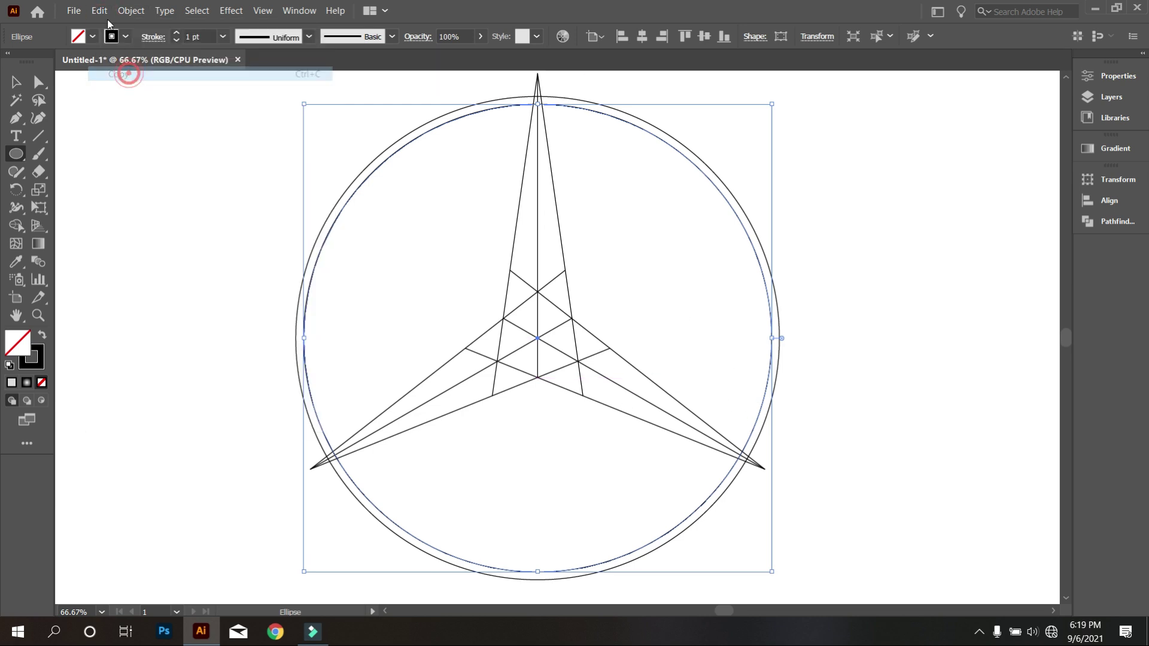
click(101, 11)
click(140, 129)
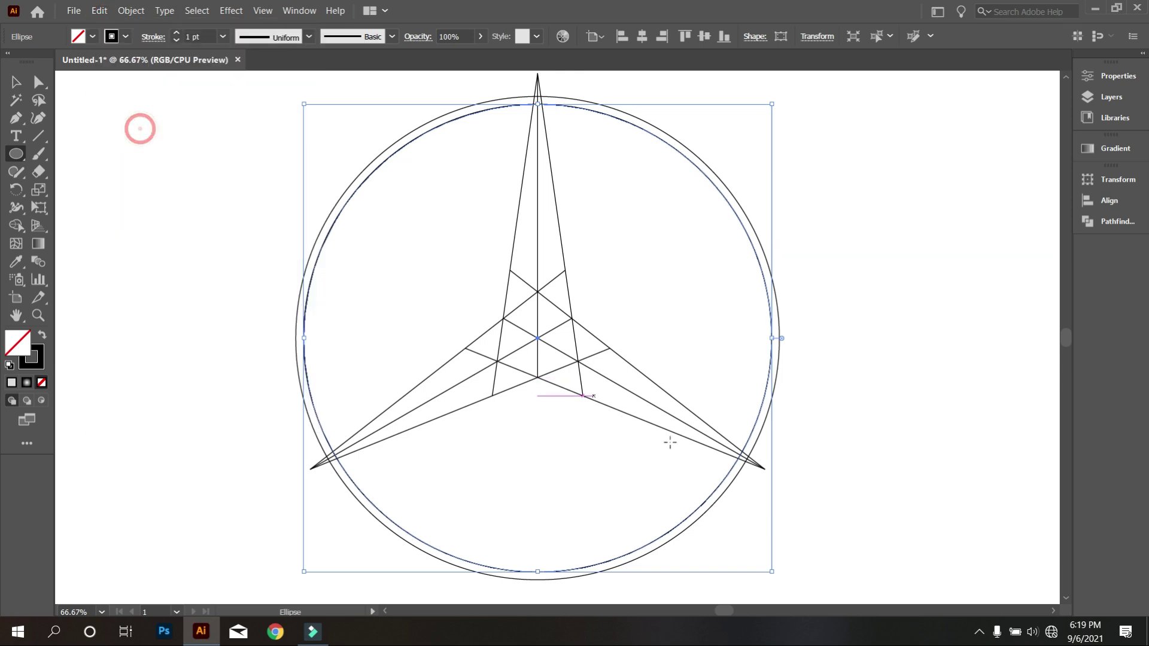
scroll(670, 442, down, 1)
drag(772, 558, 790, 575)
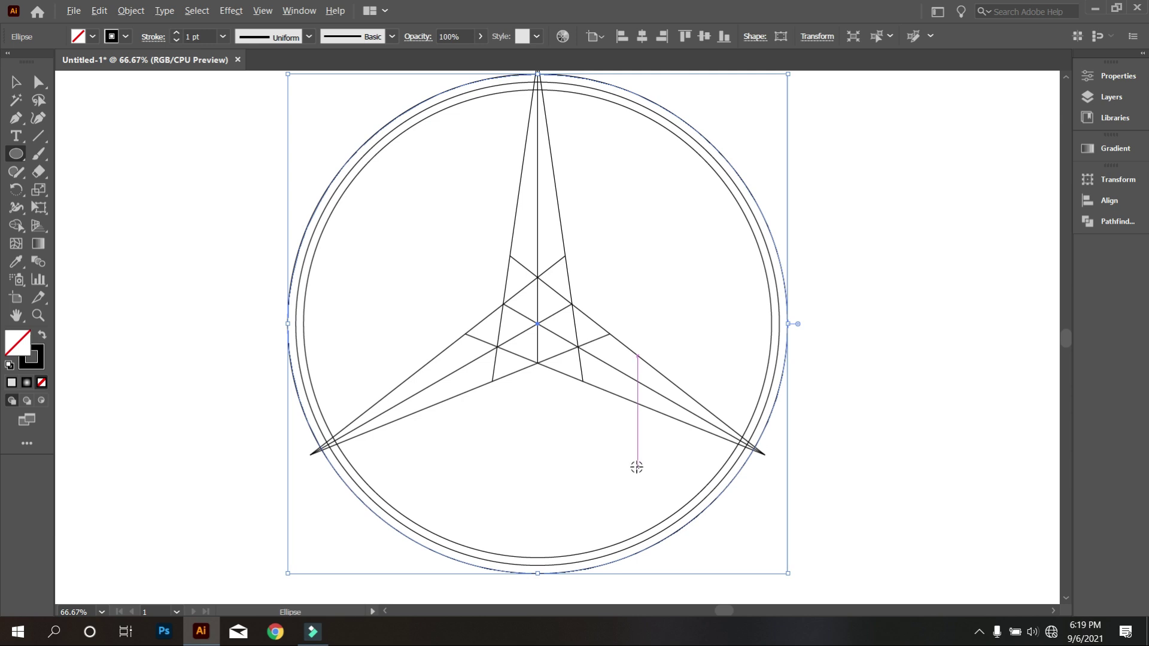
scroll(636, 468, down, 1)
Step: Draw two short lines closing the left and right sides of the top star tip
key(v)
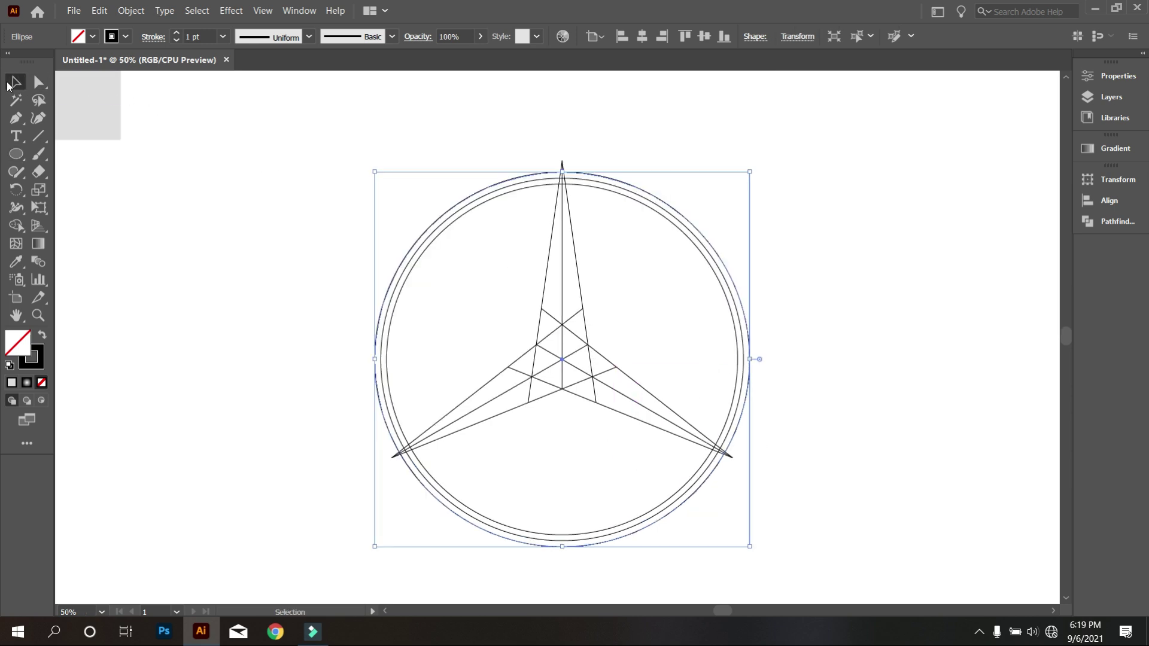
click(146, 180)
scroll(544, 302, down, 1)
scroll(609, 359, up, 1)
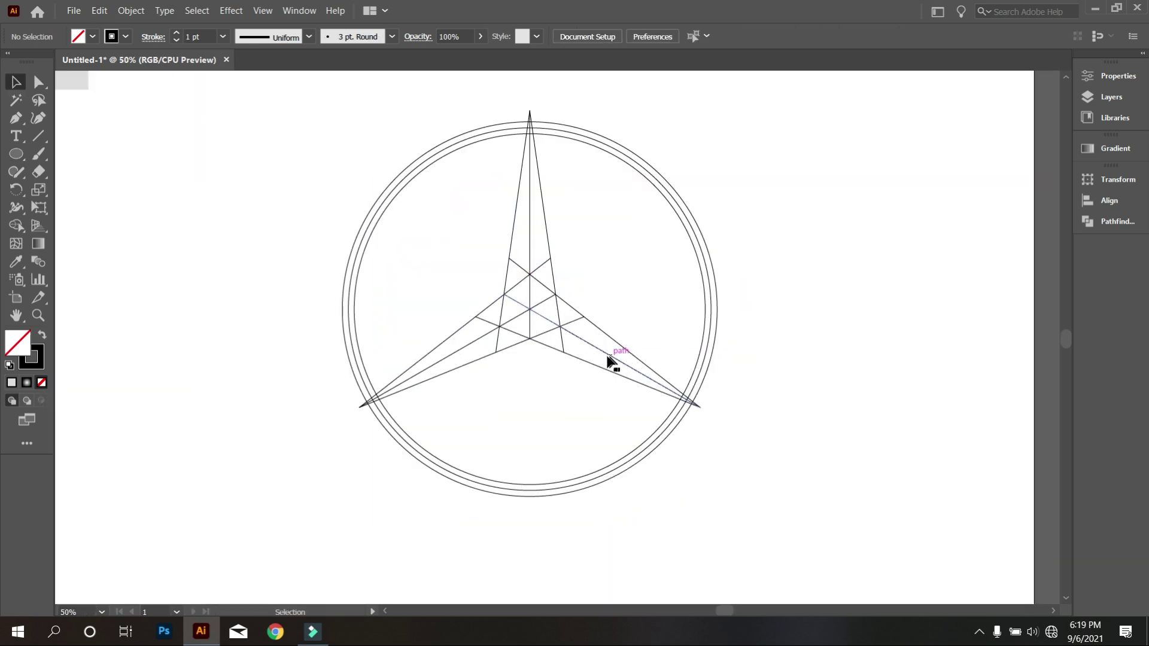
scroll(540, 112, up, 4)
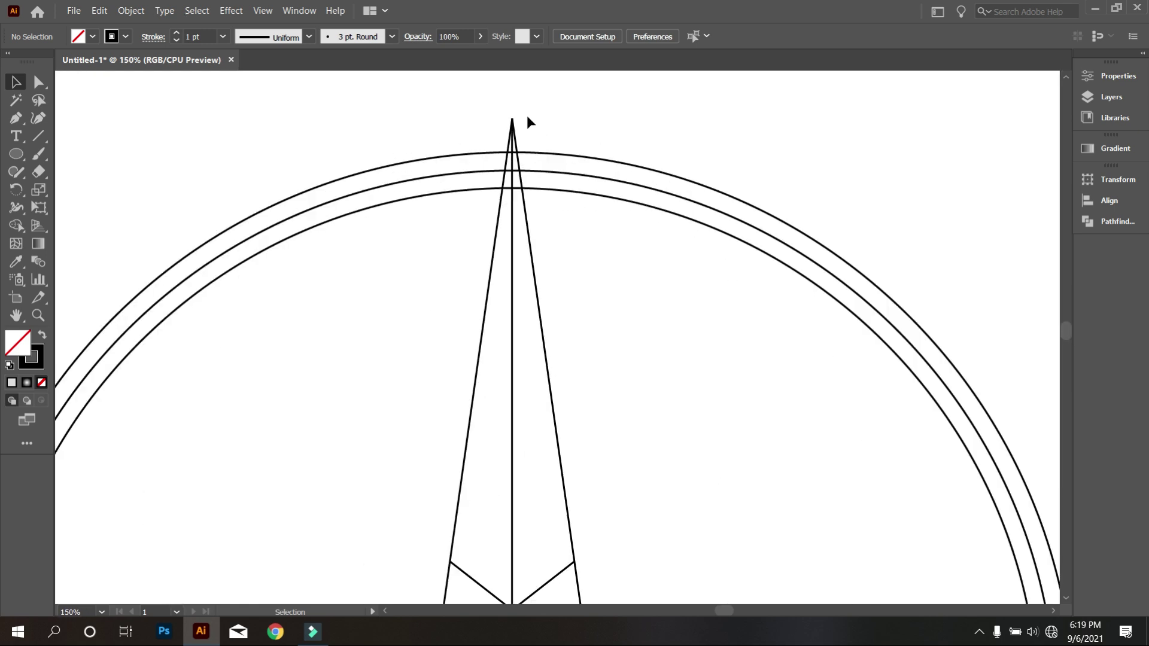
scroll(527, 116, up, 1)
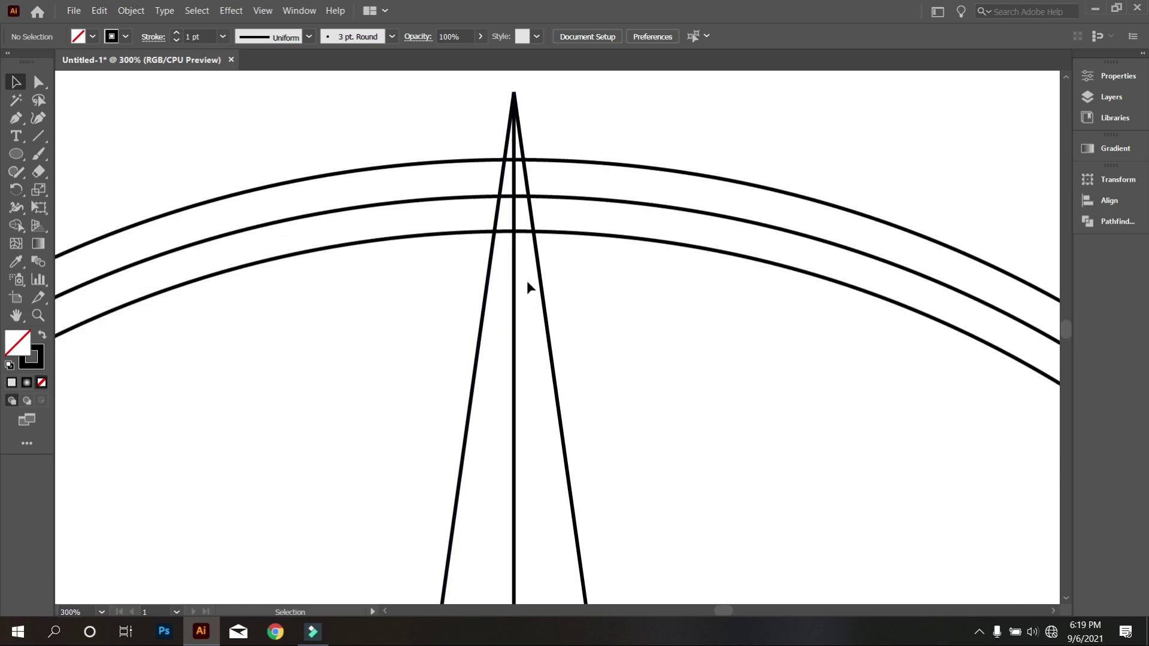
click(42, 136)
scroll(494, 196, up, 1)
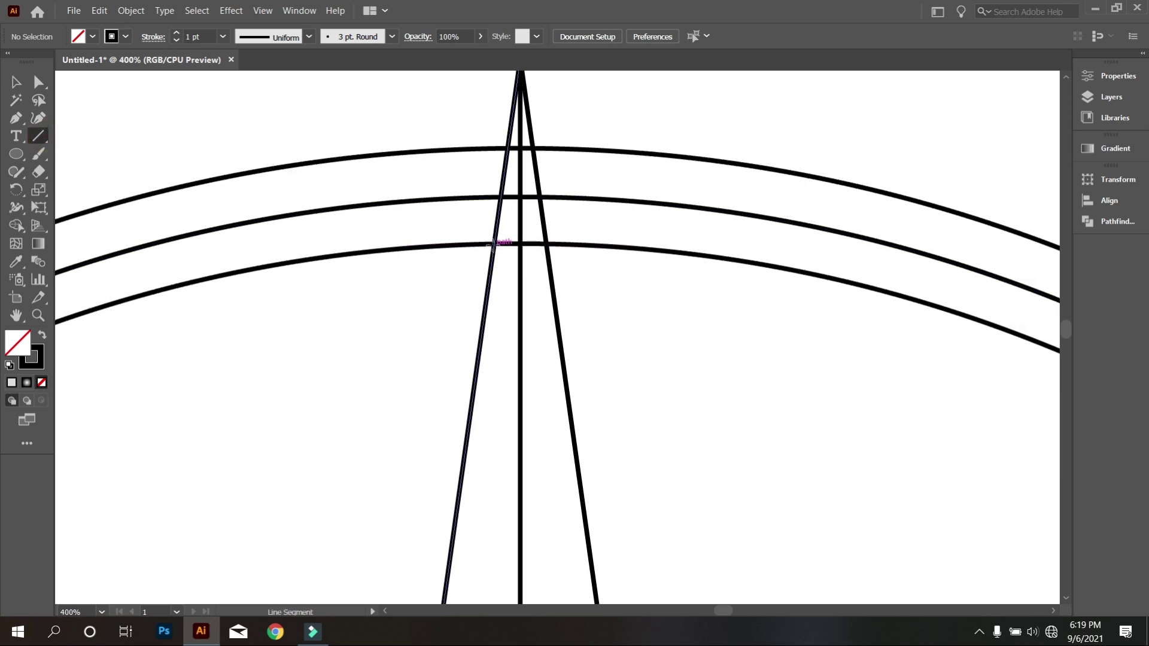
drag(494, 243, 520, 196)
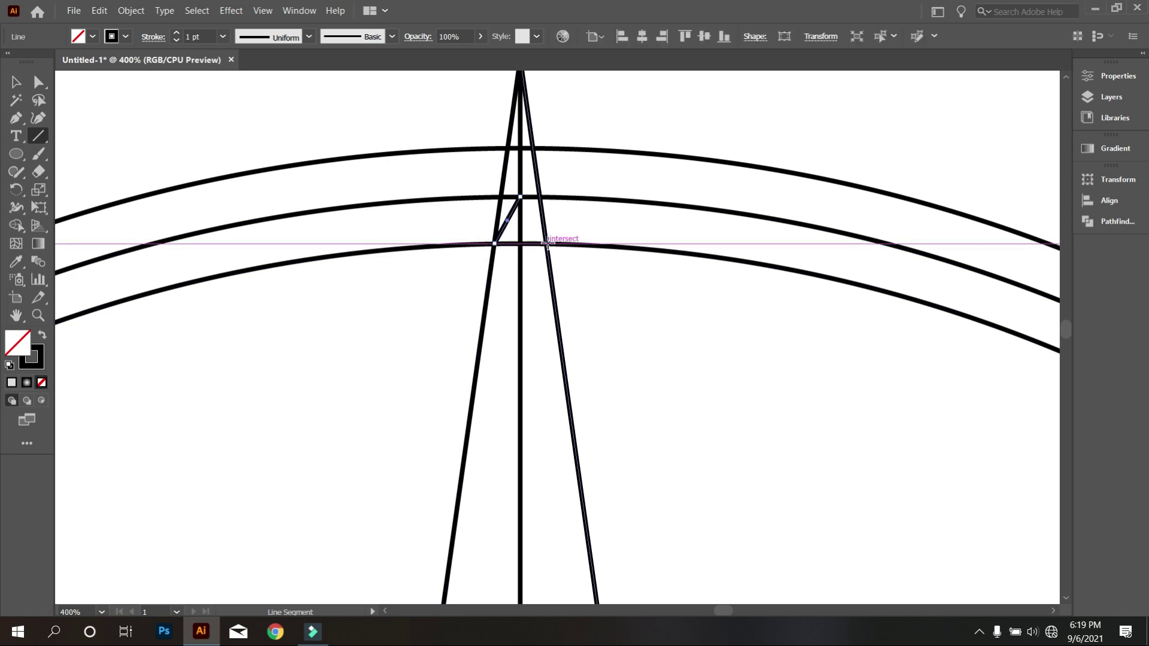
drag(547, 243, 520, 197)
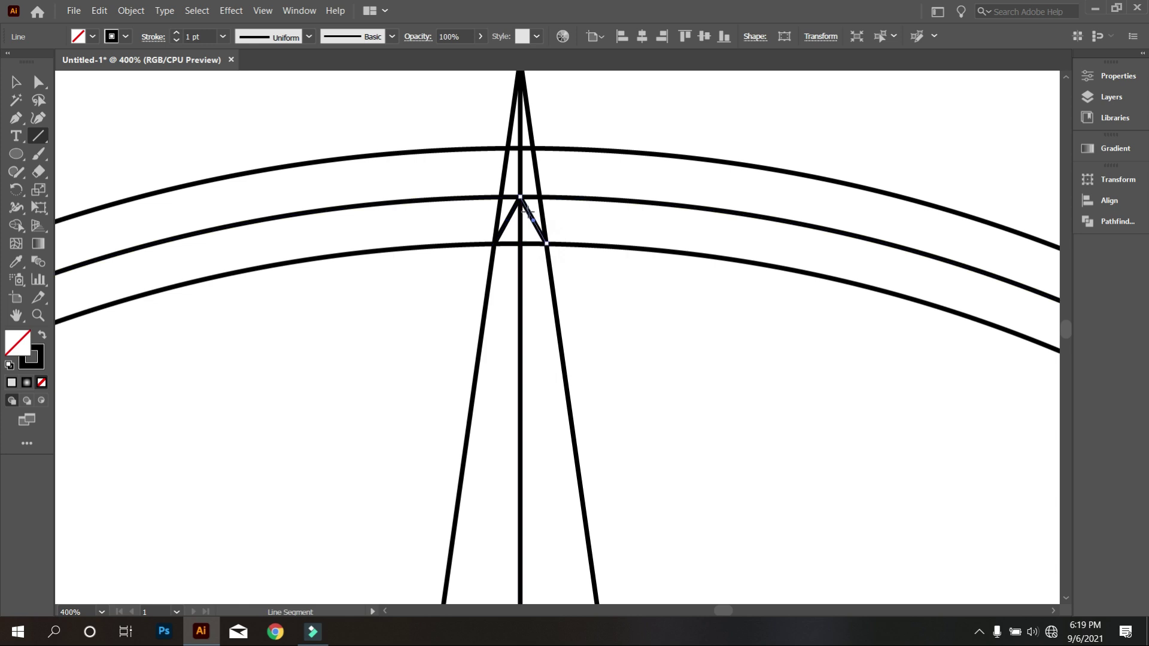
Step: Draw two short connecting lines across the lower-left star tip
scroll(520, 197, down, 5)
scroll(589, 284, down, 2)
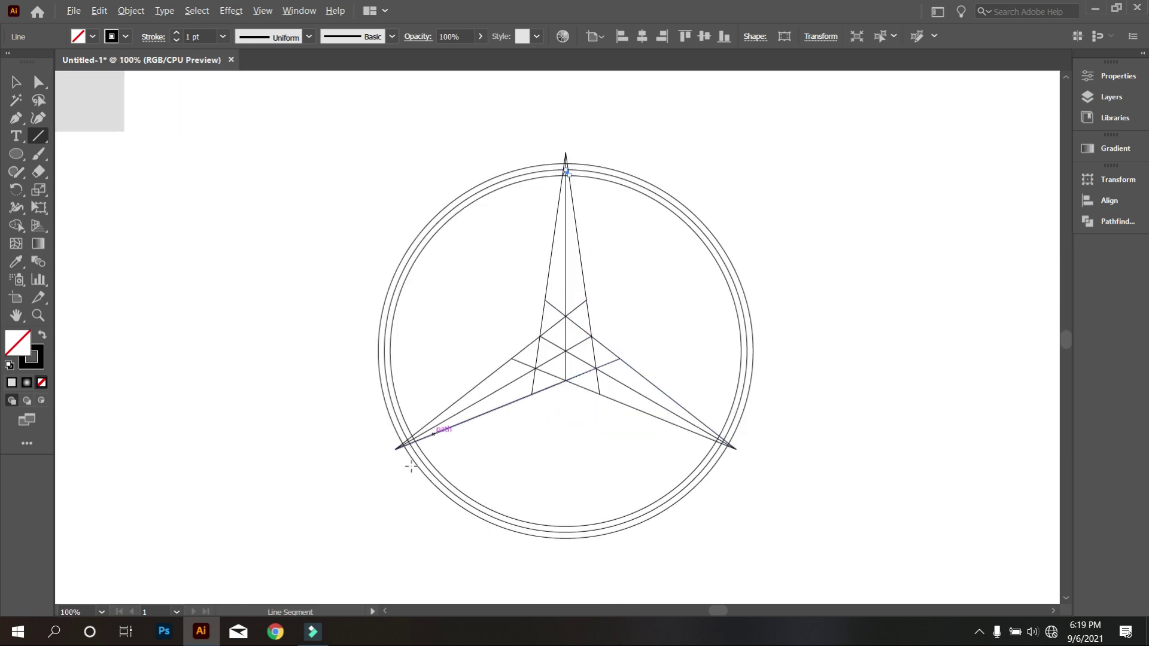
scroll(410, 443, up, 3)
scroll(397, 388, up, 4)
scroll(397, 388, down, 1)
scroll(369, 292, up, 1)
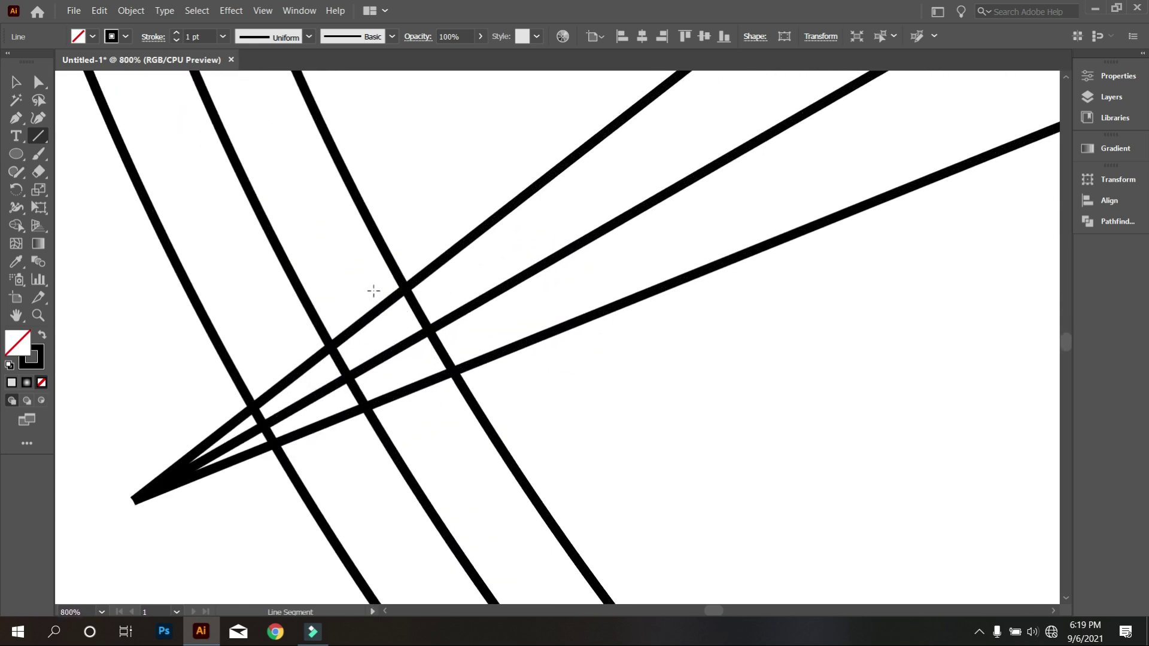
scroll(407, 263, down, 1)
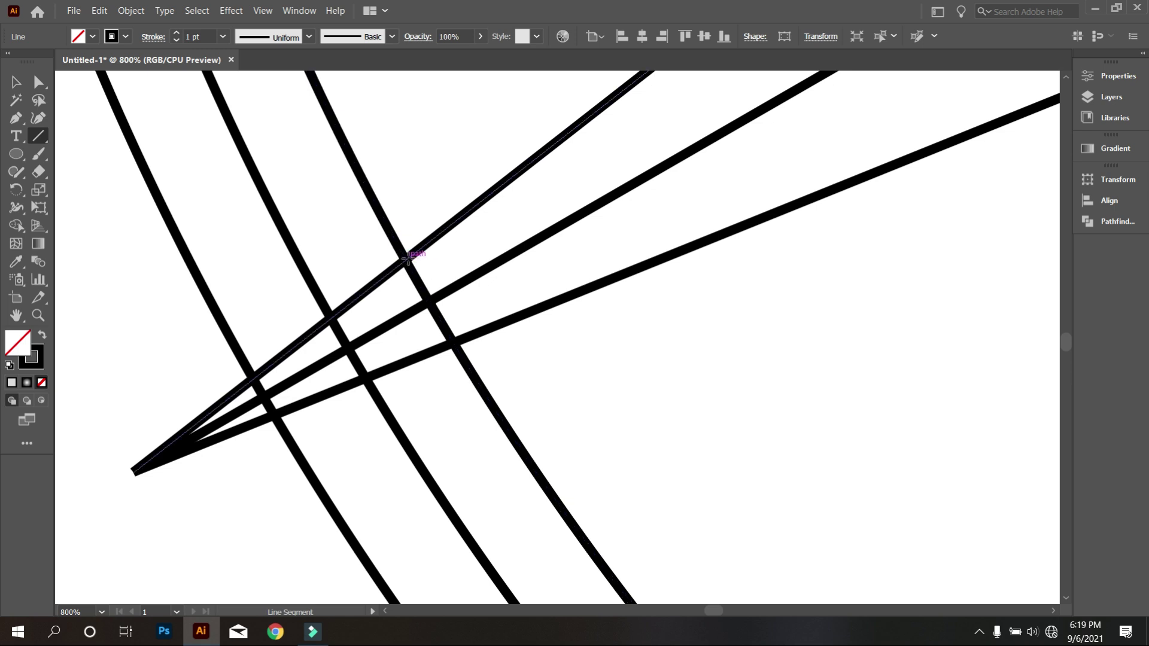
drag(408, 258, 352, 344)
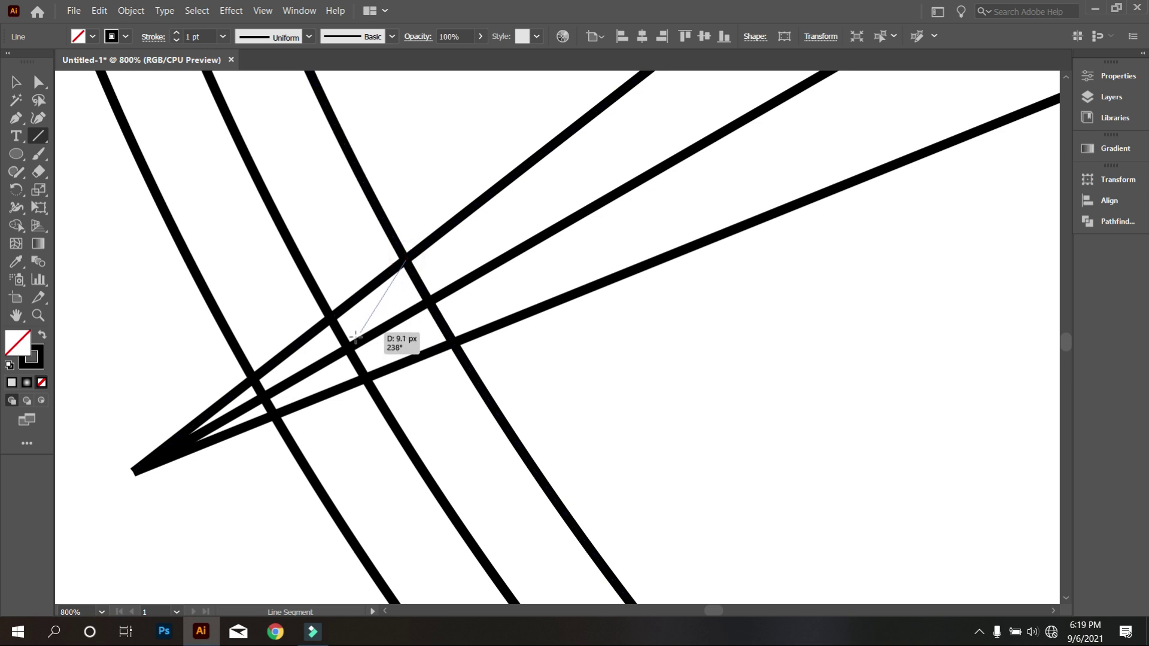
drag(352, 344, 348, 348)
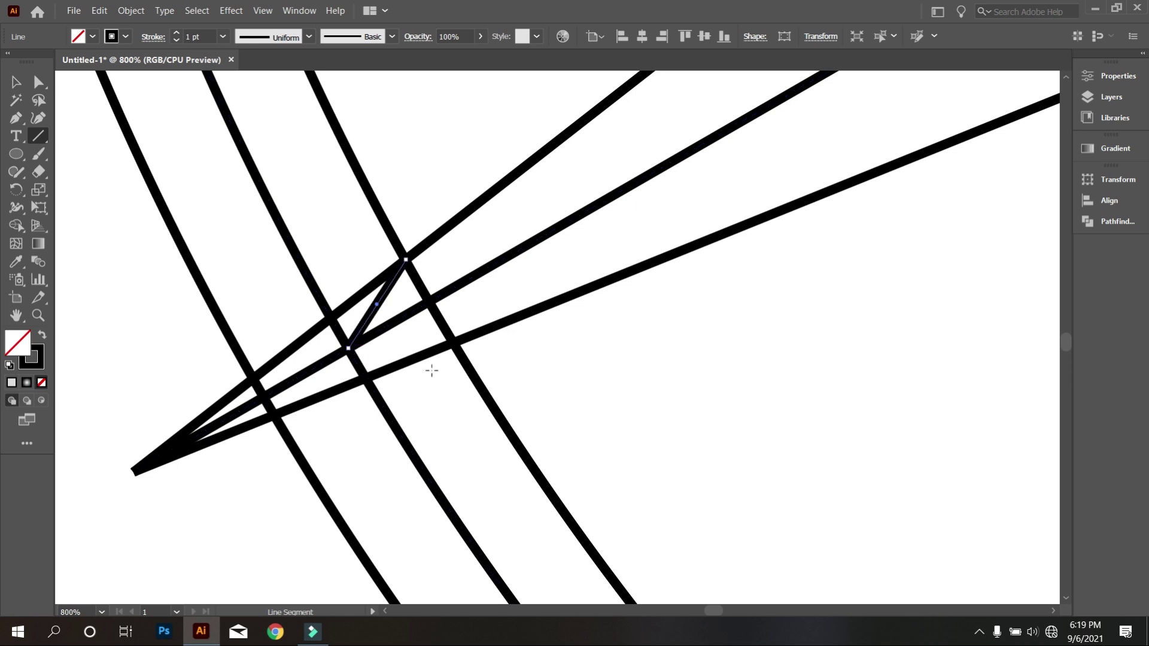
drag(453, 345, 348, 348)
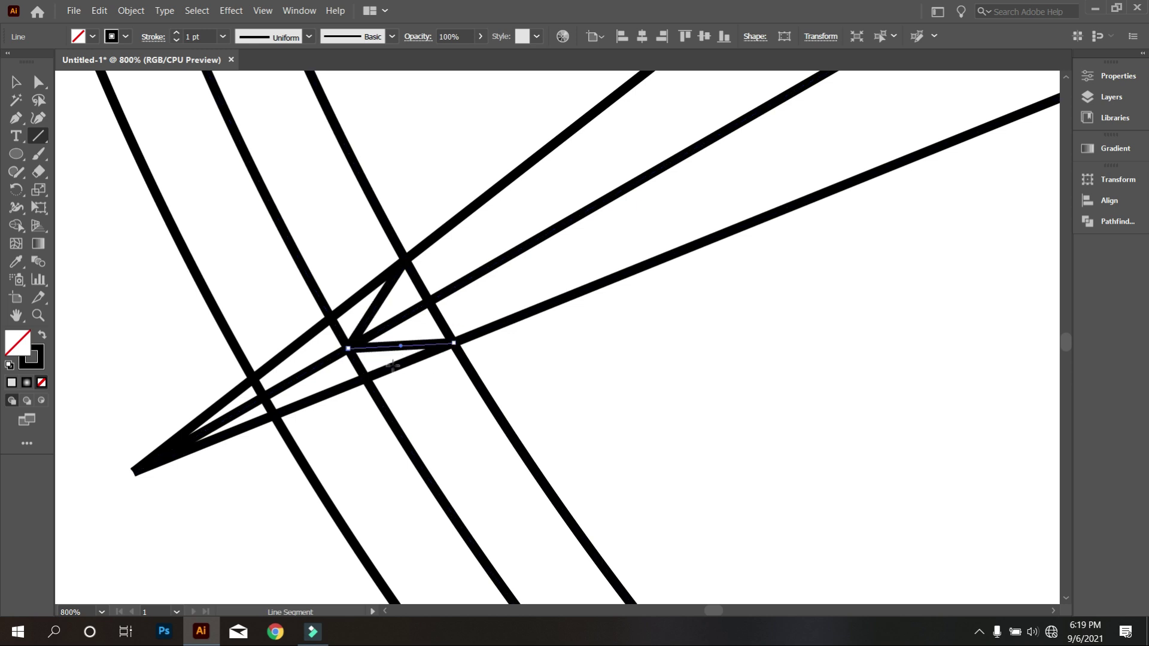
Step: Draw two short connecting lines across the lower-right star tip
key(ctrl+minus)
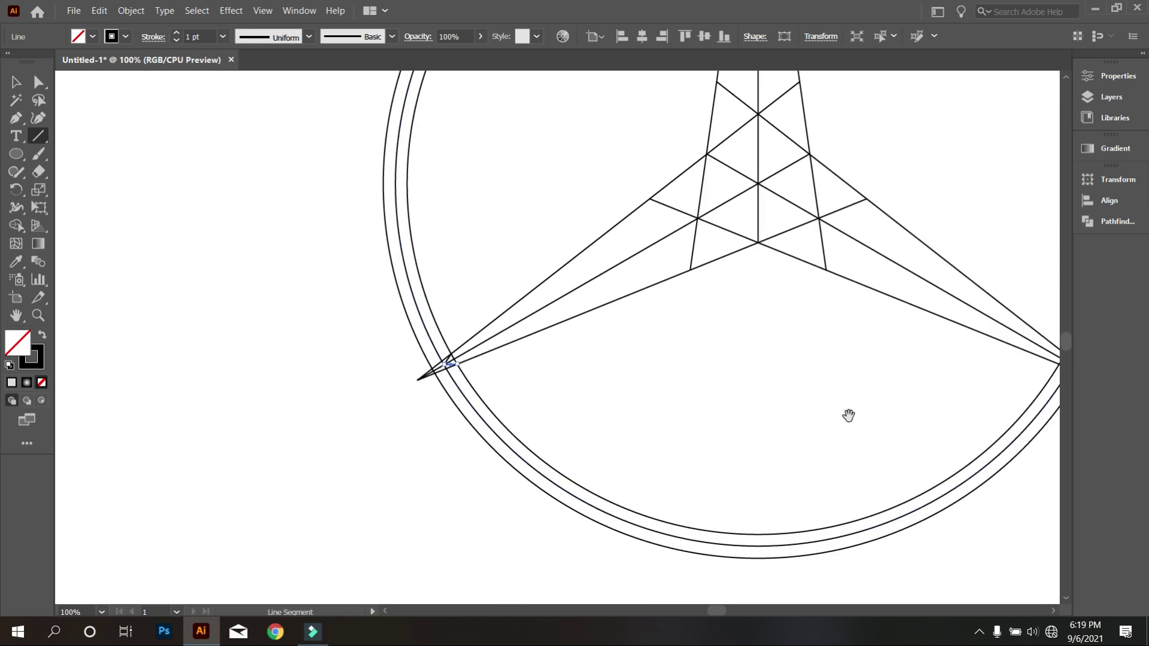
drag(843, 417, 564, 423)
scroll(802, 374, up, 3)
scroll(730, 364, up, 2)
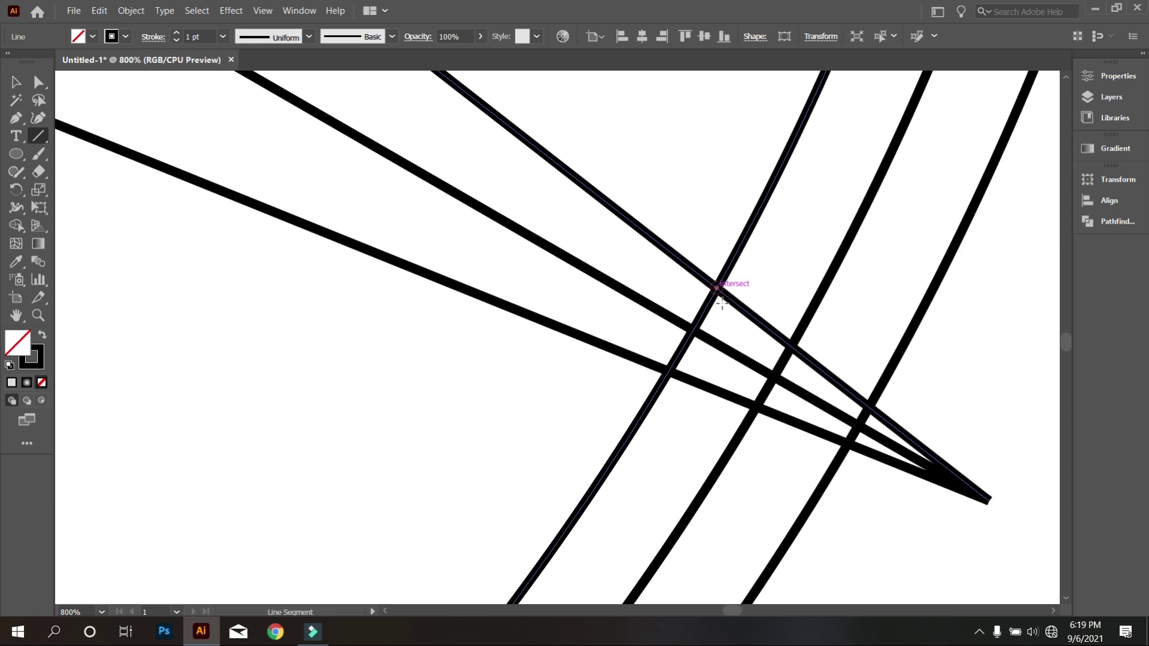
drag(717, 287, 774, 376)
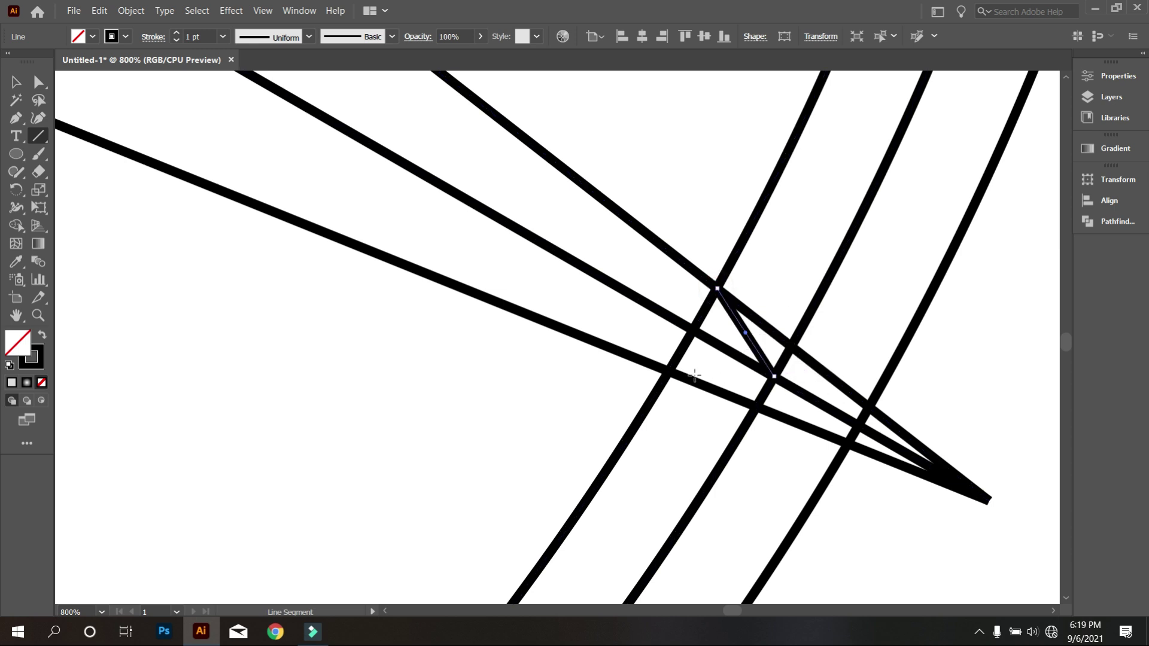
drag(666, 372, 775, 375)
scroll(754, 383, down, 3)
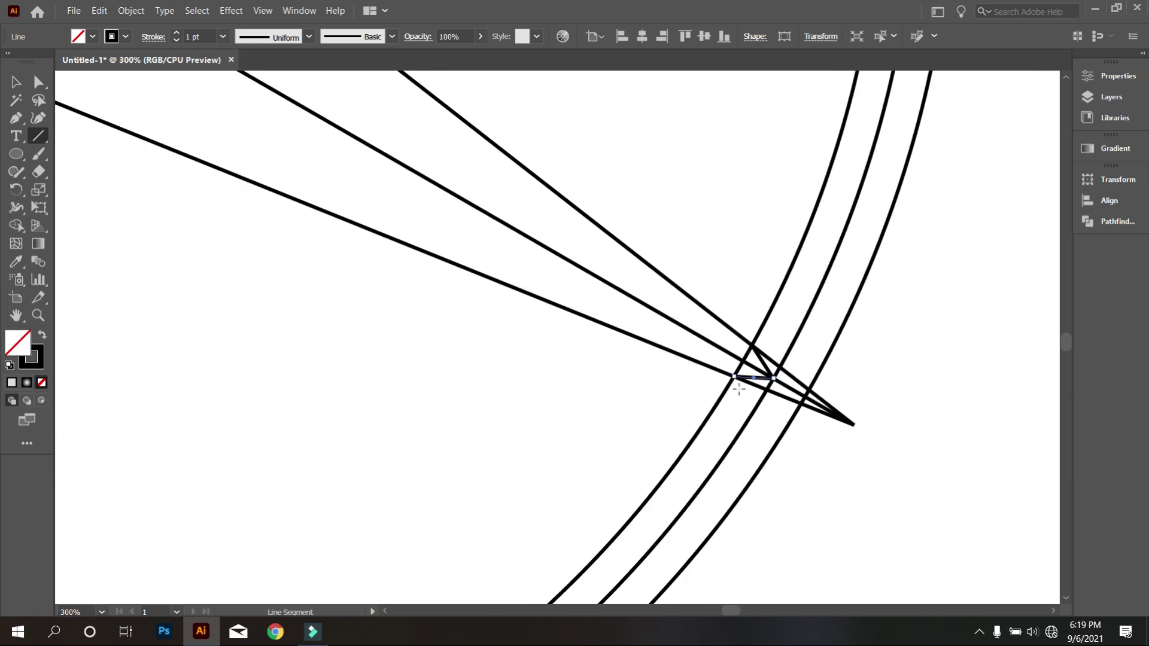
scroll(731, 386, down, 3)
scroll(729, 392, down, 1)
scroll(742, 384, down, 1)
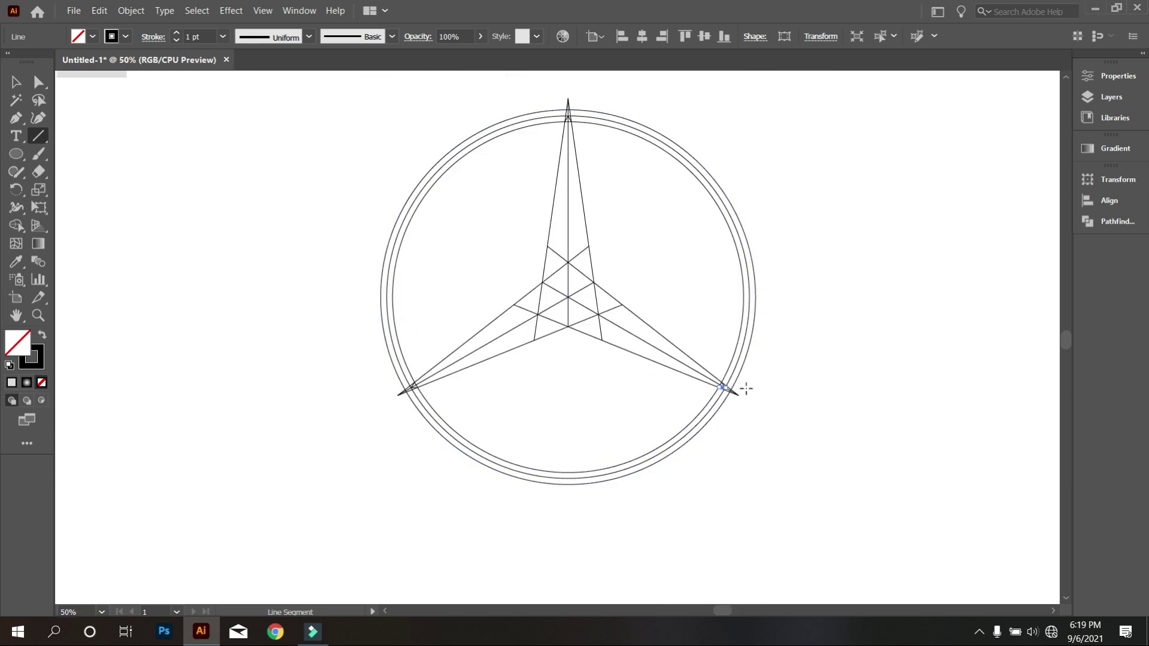
scroll(742, 383, up, 1)
Step: Give every emblem path a 0 pt stroke, then ready Shape Builder with a black fill
click(17, 84)
click(241, 189)
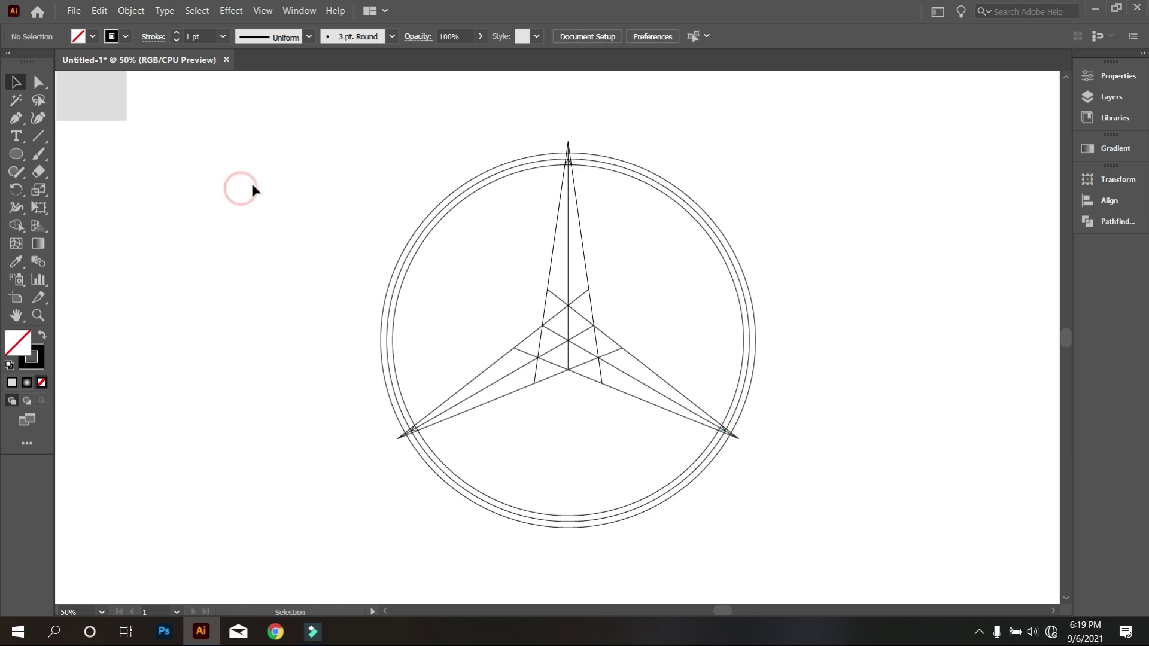
scroll(526, 270, down, 1)
mouse_move(306, 161)
mouse_down()
mouse_move(708, 444)
mouse_move(693, 426)
mouse_up()
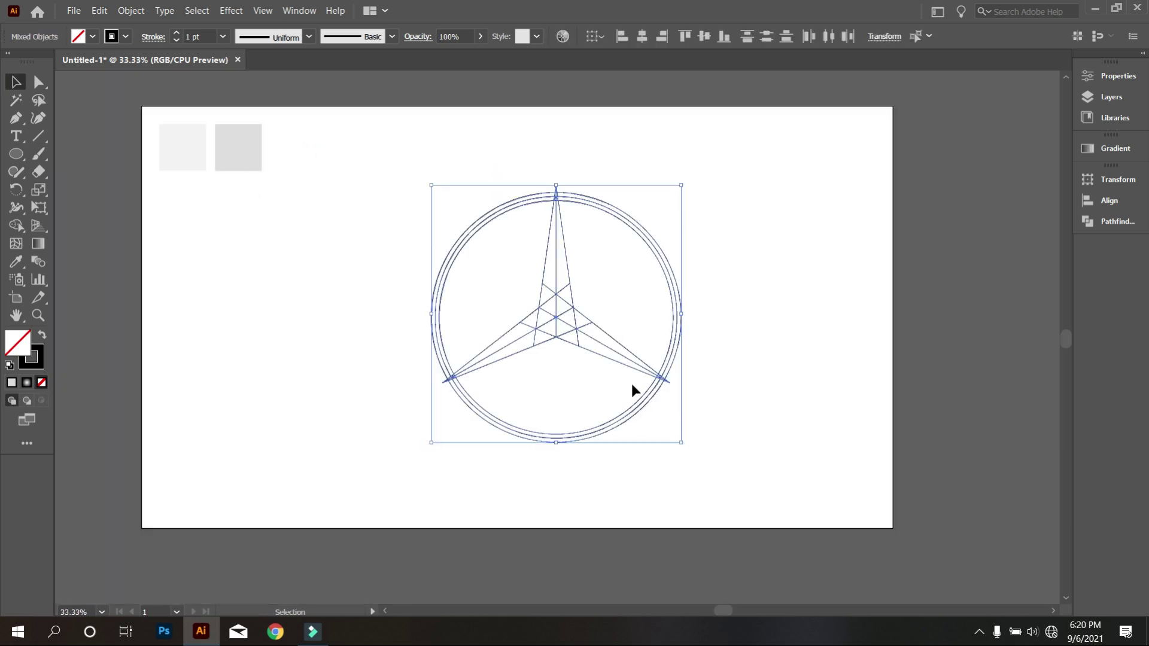
double_click(202, 38)
text(0)
key(Return)
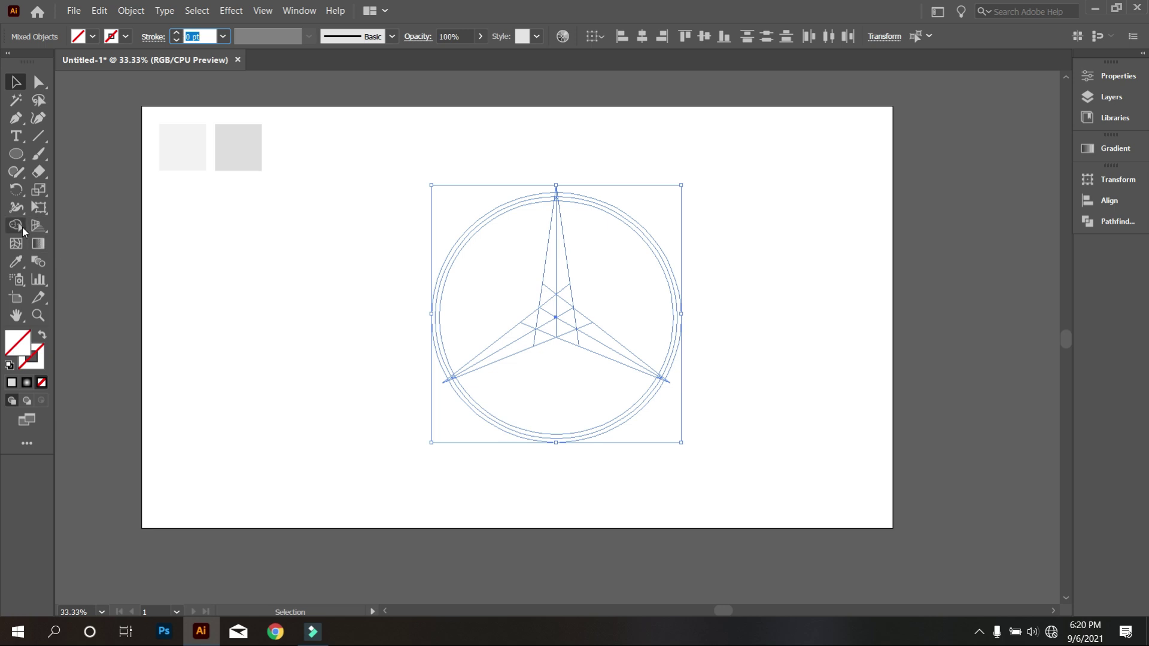
click(18, 226)
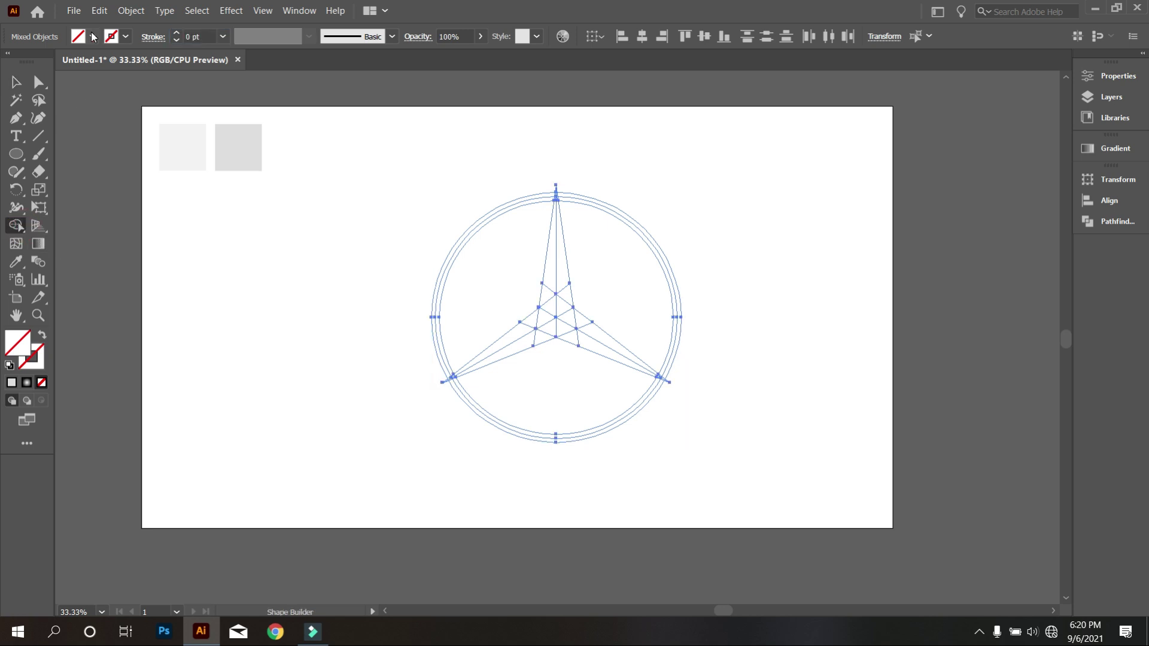
click(93, 37)
Step: Set the fill to black and merge both halves of the top arm
click(42, 64)
click(209, 251)
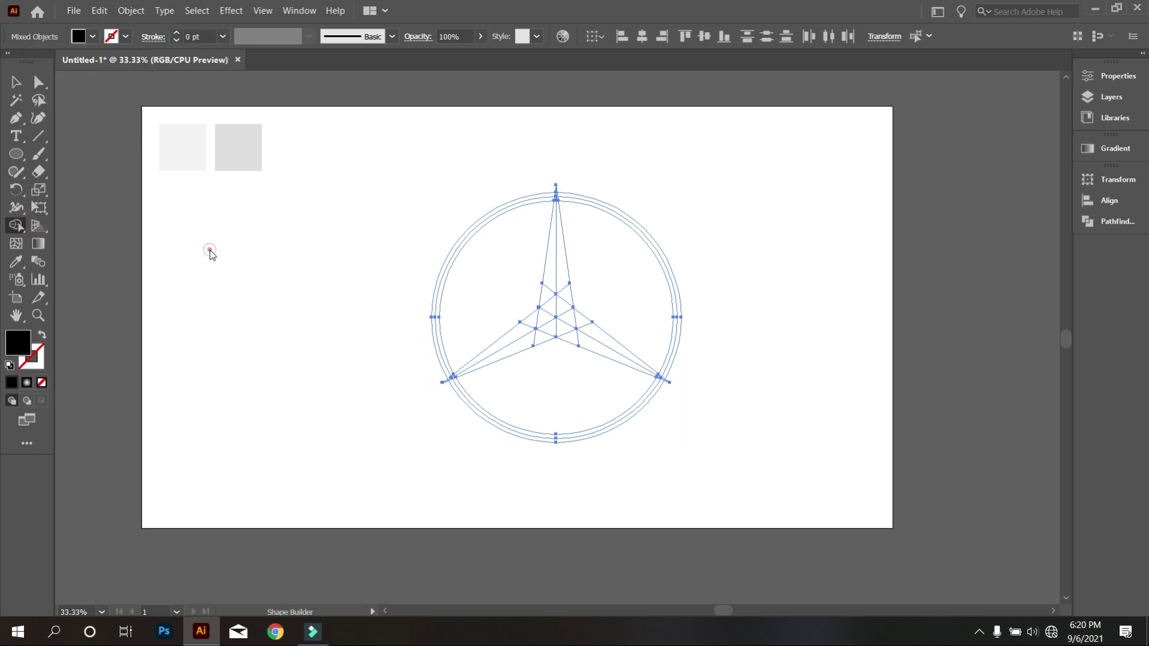
scroll(548, 334, up, 3)
scroll(558, 243, up, 1)
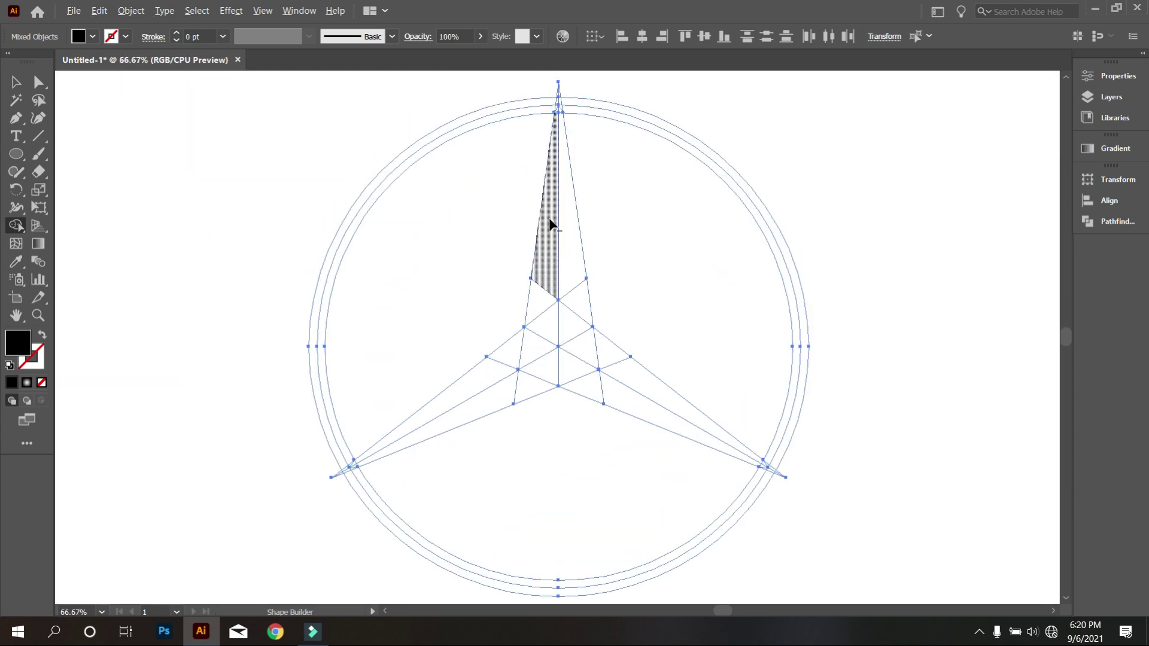
scroll(526, 137, up, 2)
scroll(527, 135, up, 2)
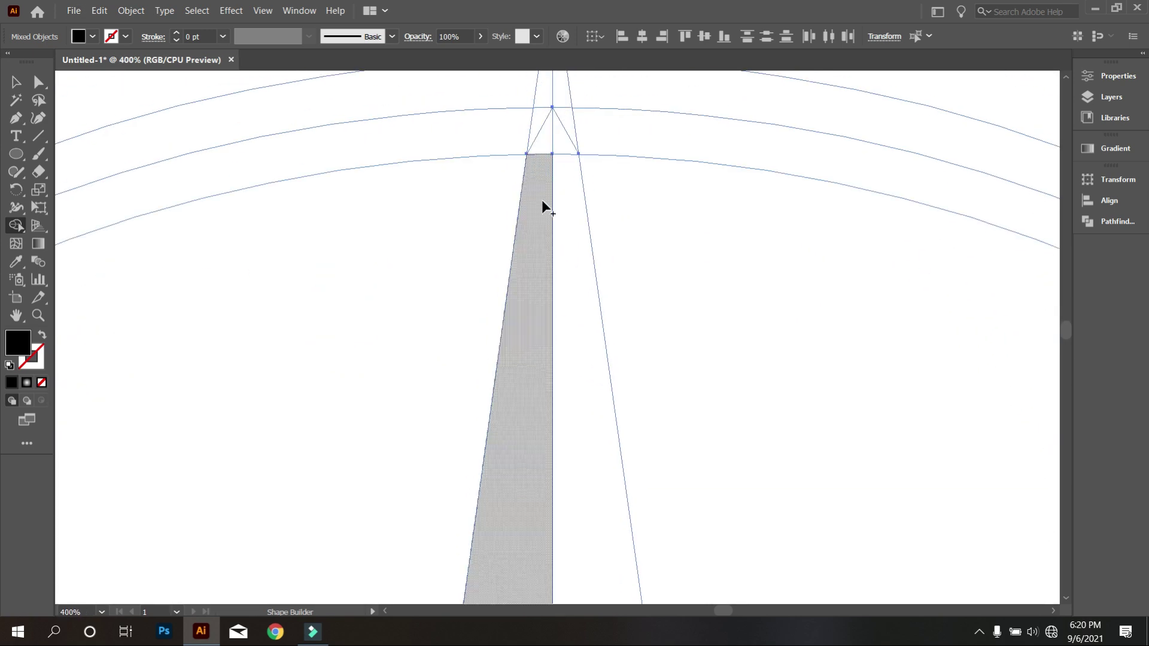
drag(539, 200, 550, 154)
click(568, 187)
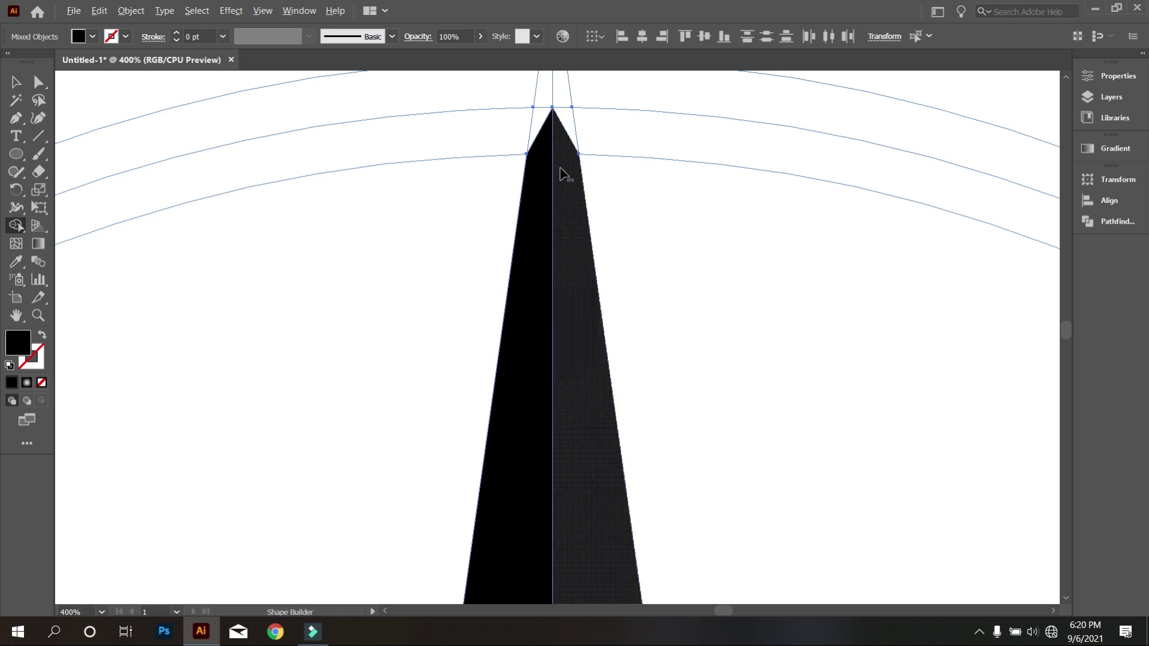
Step: Merge the left and right triangles into the top arm
scroll(570, 206, down, 2)
scroll(570, 244, down, 2)
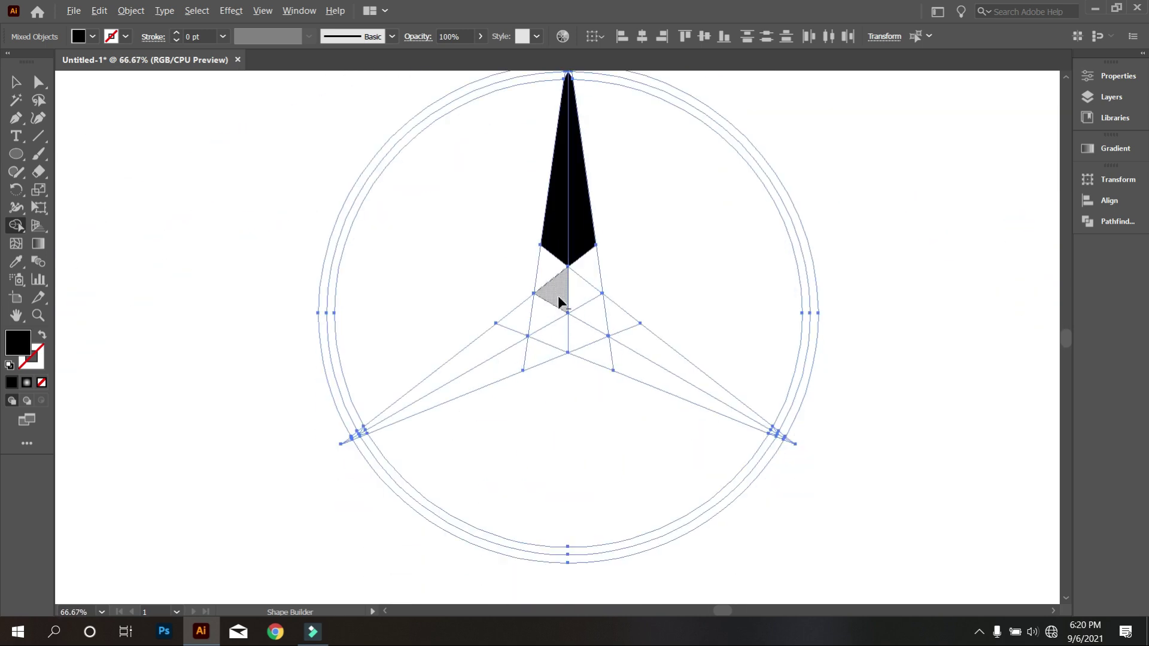
scroll(562, 264, up, 1)
drag(562, 268, 551, 289)
drag(579, 213, 584, 281)
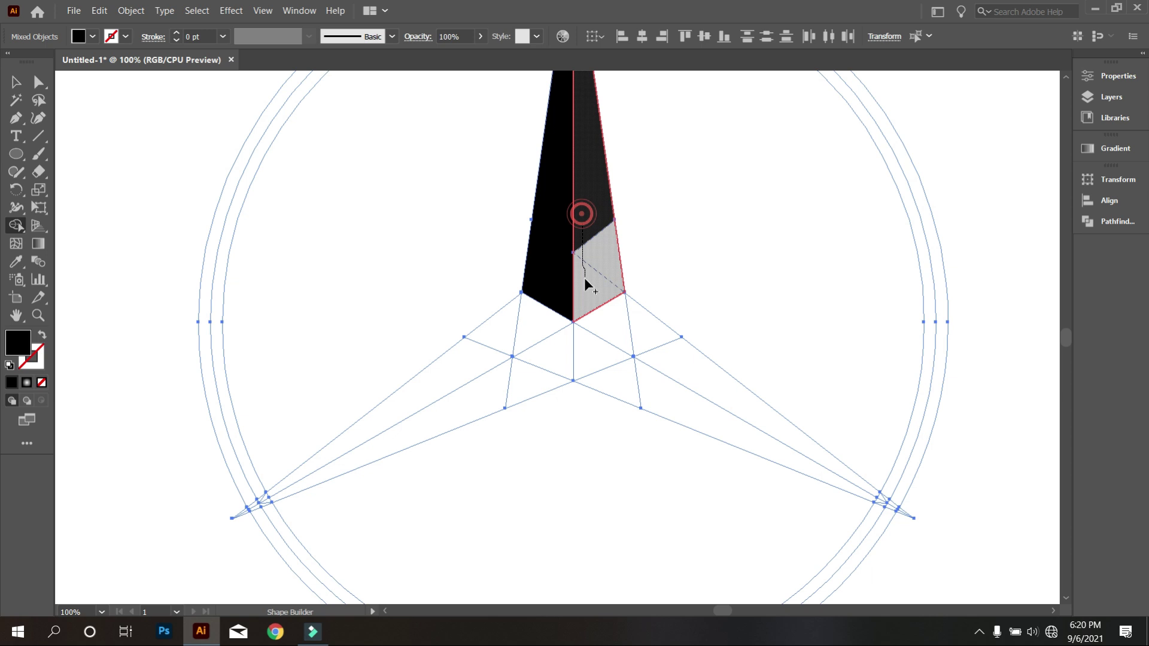
Step: Merge the lower-left arm's strips into one black shape
scroll(584, 281, down, 1)
scroll(436, 398, down, 2)
scroll(423, 379, up, 4)
scroll(416, 380, up, 1)
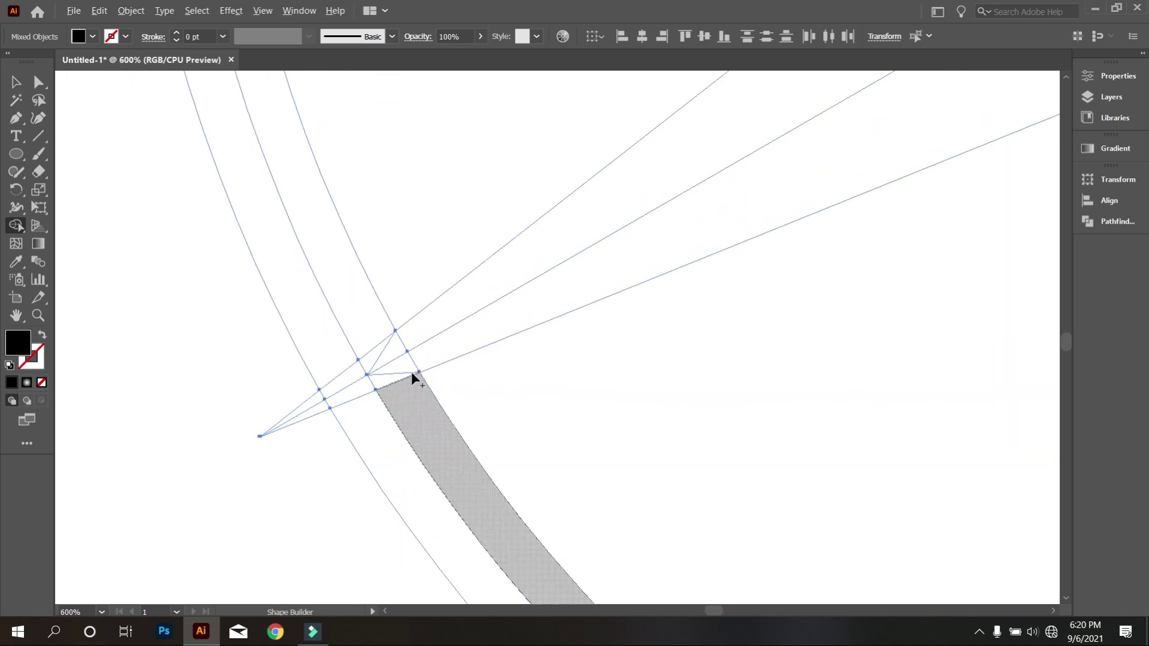
scroll(462, 346, up, 3)
drag(460, 346, 409, 345)
drag(418, 303, 387, 330)
scroll(426, 340, down, 2)
scroll(521, 320, down, 1)
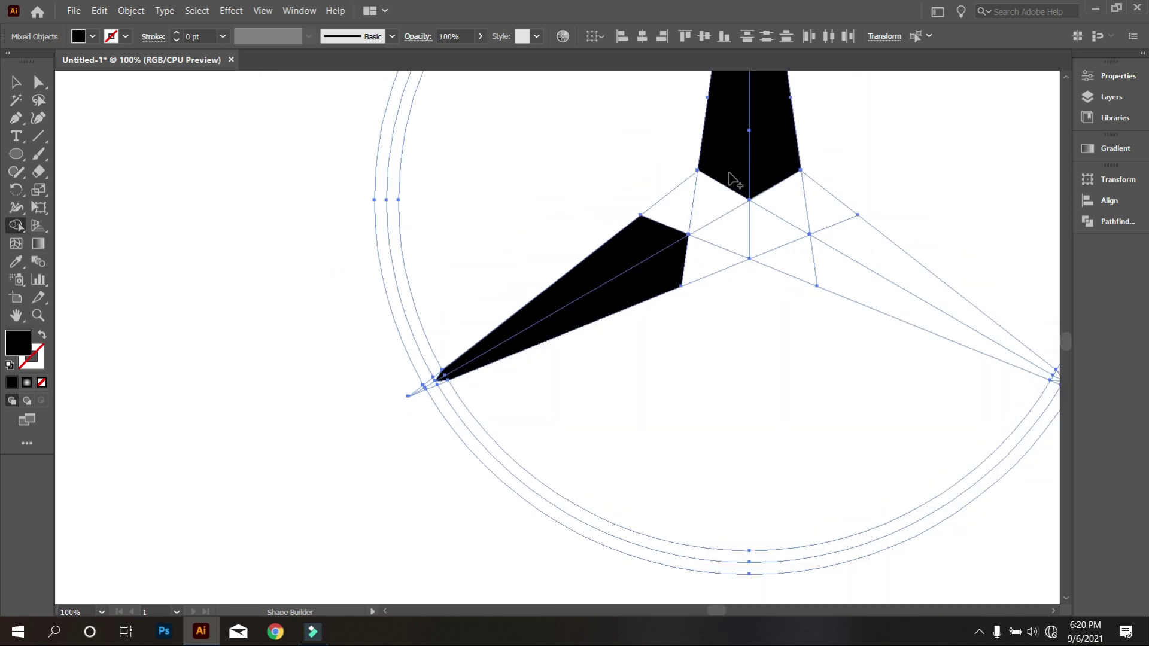
scroll(692, 203, up, 1)
drag(755, 178, 636, 272)
drag(780, 265, 625, 334)
Step: Merge the right arm's upper strip and tip in black
scroll(625, 334, down, 3)
scroll(718, 407, down, 1)
scroll(892, 365, up, 4)
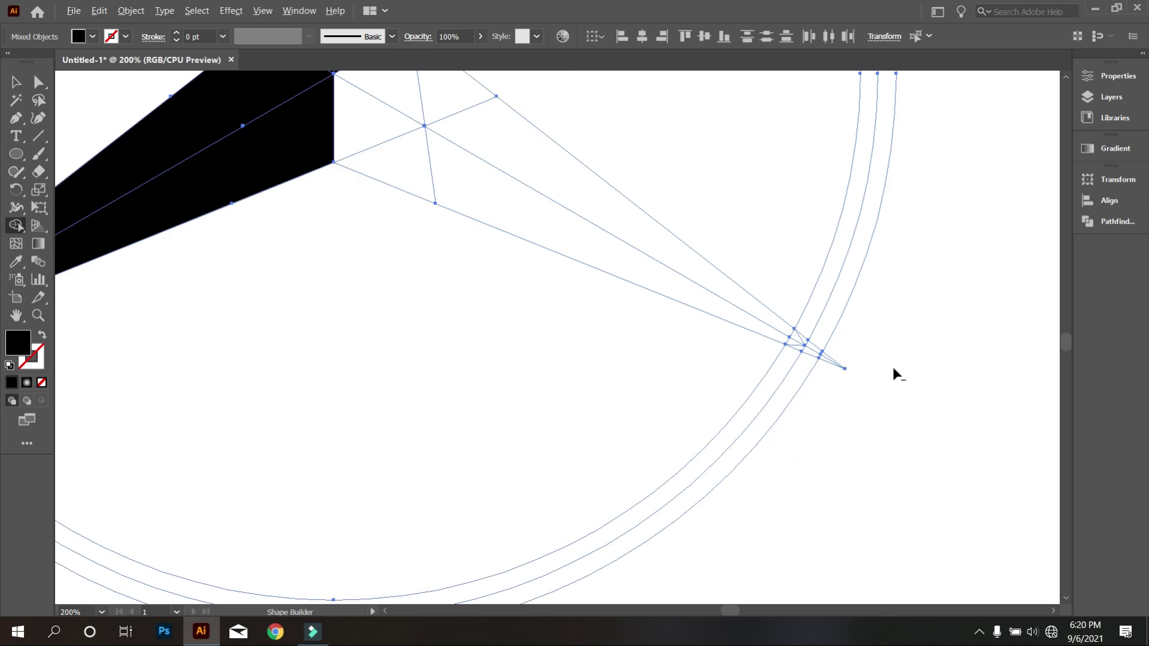
scroll(791, 351, up, 1)
scroll(791, 350, up, 1)
mouse_move(670, 268)
mouse_down()
mouse_move(698, 287)
mouse_move(653, 314)
mouse_up()
Step: Merge the white centre diamond and triangle into the black star
scroll(746, 325, down, 3)
scroll(762, 335, down, 2)
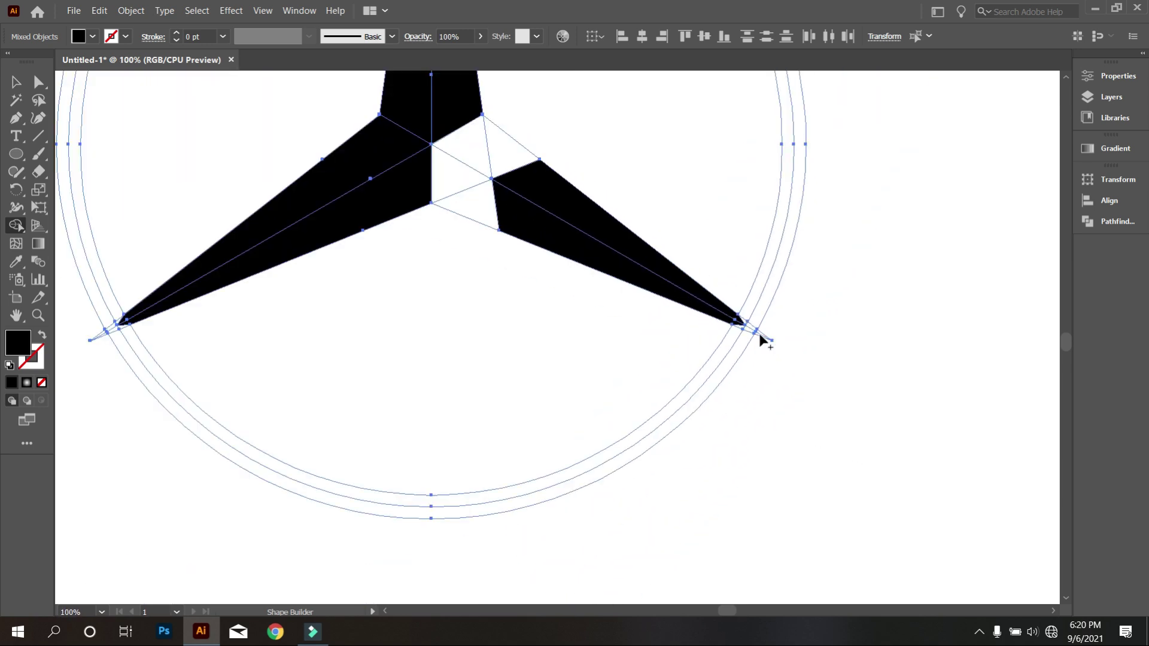
scroll(599, 251, up, 1)
scroll(505, 215, up, 1)
click(482, 230)
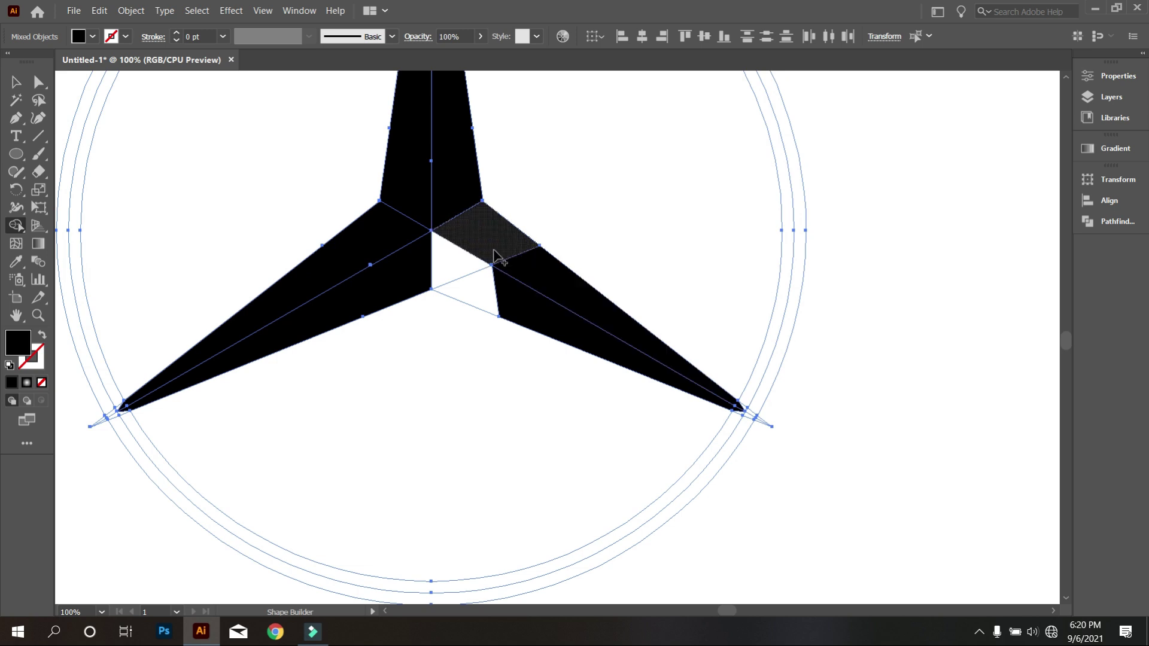
click(469, 282)
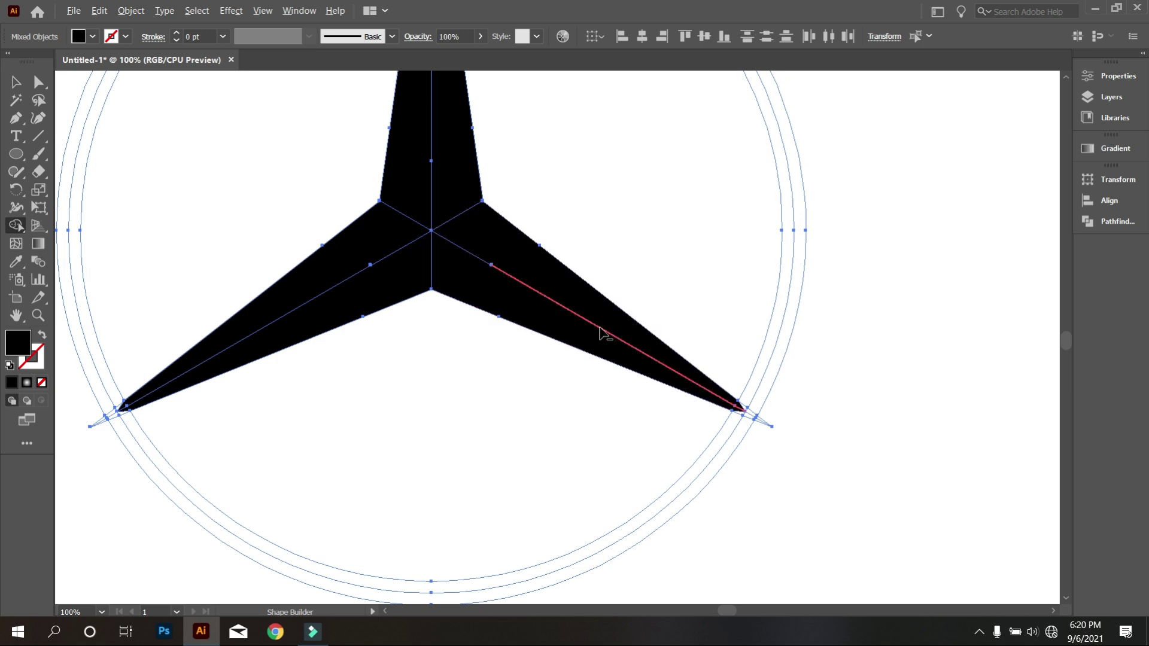
scroll(630, 346, down, 2)
scroll(526, 162, up, 1)
scroll(518, 165, up, 3)
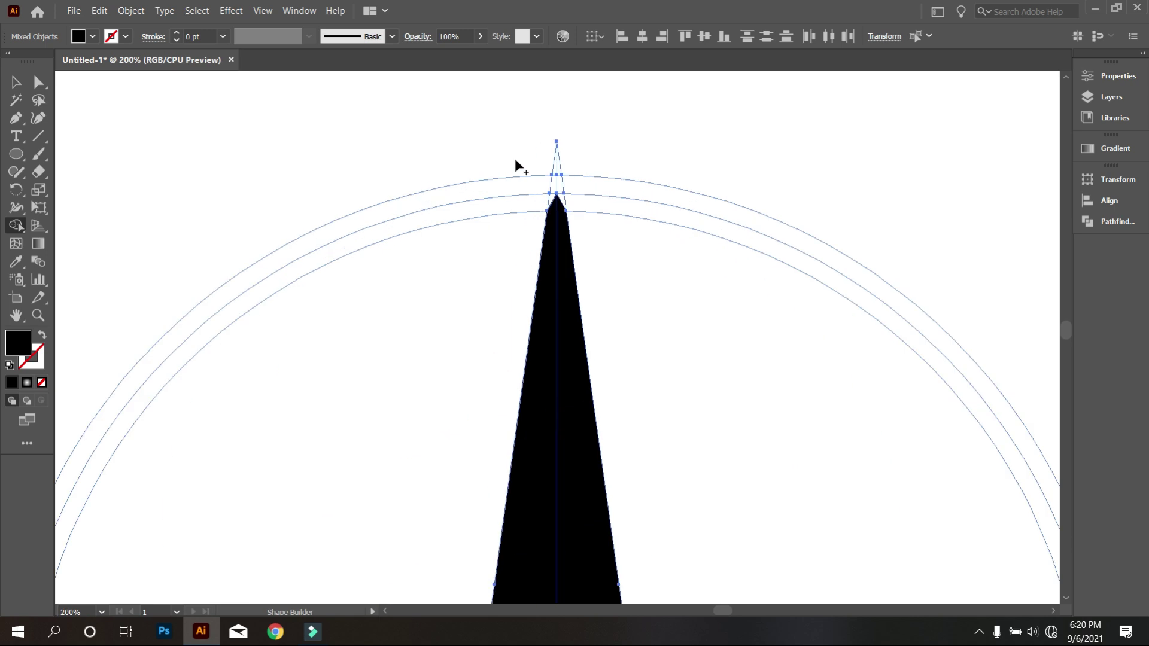
Step: Merge the top ring pieces and outer band across the spike tip into the ring
scroll(553, 230, up, 2)
drag(502, 209, 589, 207)
click(643, 210)
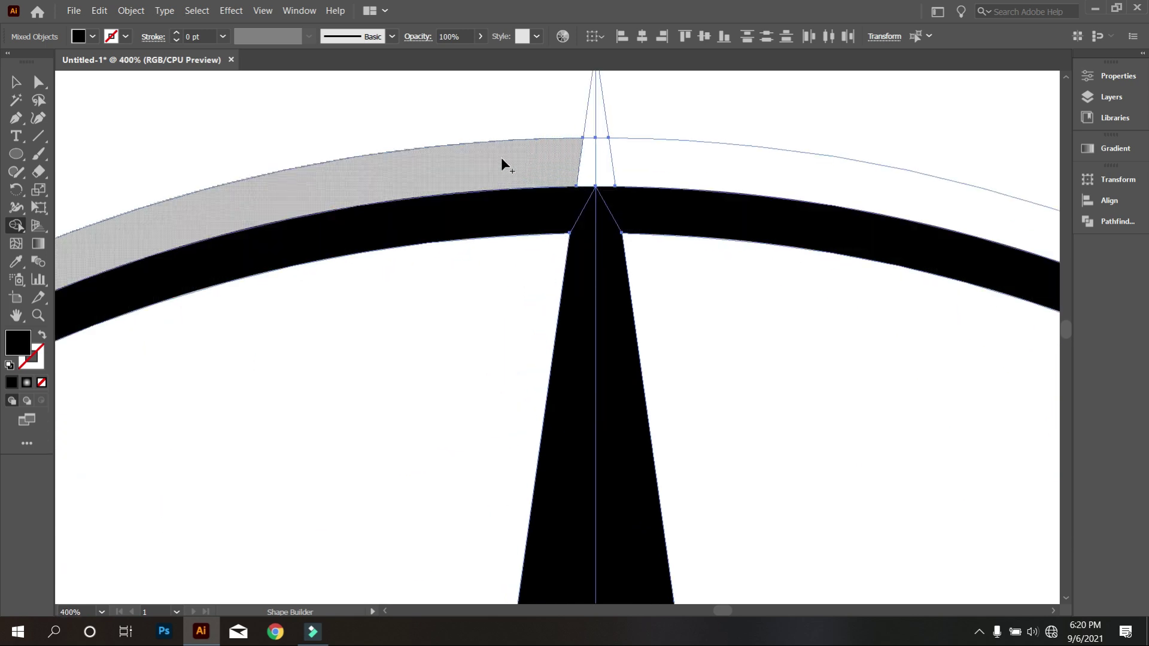
drag(502, 159, 672, 167)
drag(515, 123, 701, 149)
Step: Merge the strip, junction triangle and lower strip into the ring, deleting outer slivers
scroll(701, 152, down, 3)
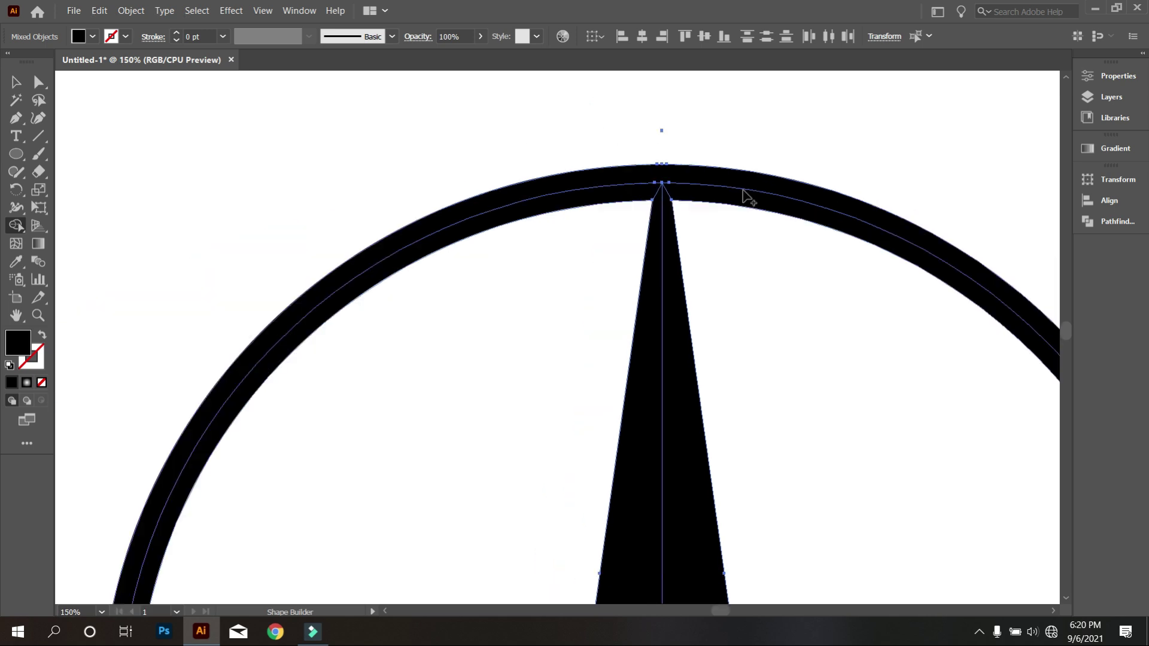
scroll(718, 203, down, 3)
scroll(526, 407, up, 4)
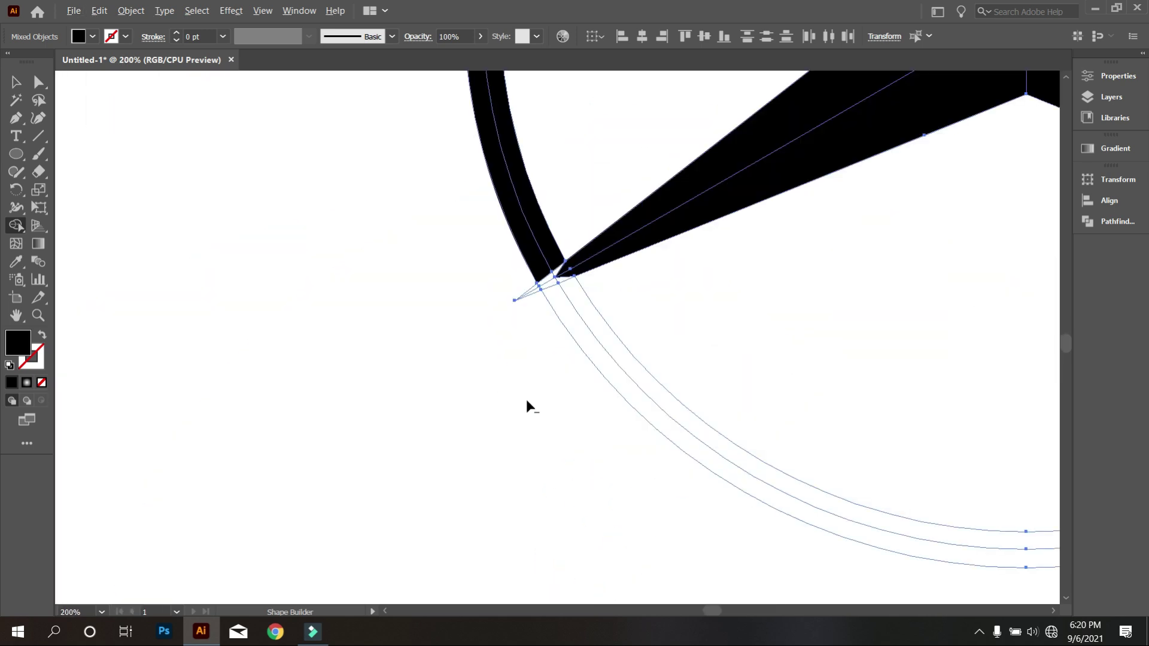
scroll(573, 271, up, 1)
scroll(574, 271, up, 2)
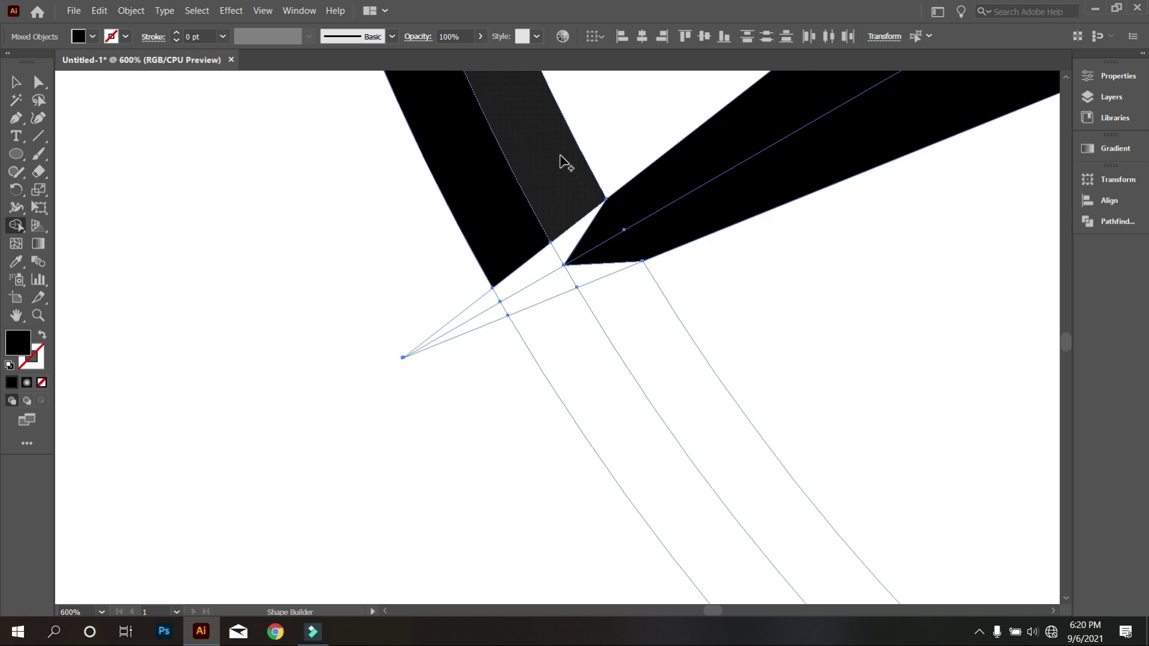
drag(562, 157, 575, 236)
mouse_move(627, 315)
mouse_down()
mouse_move(592, 280)
mouse_move(551, 347)
mouse_up()
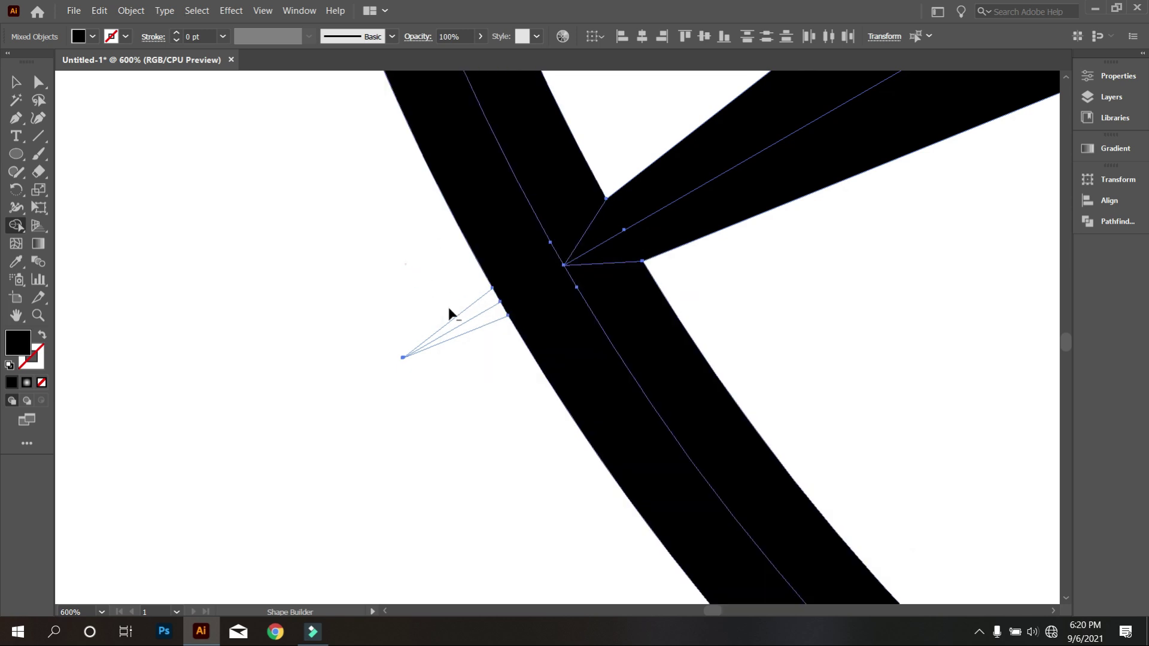
alt+click(455, 323)
Step: Merge the lower-right band and slivers into the ring and remove a stray outer triangle
scroll(422, 393, down, 4)
scroll(421, 393, down, 1)
scroll(421, 392, down, 2)
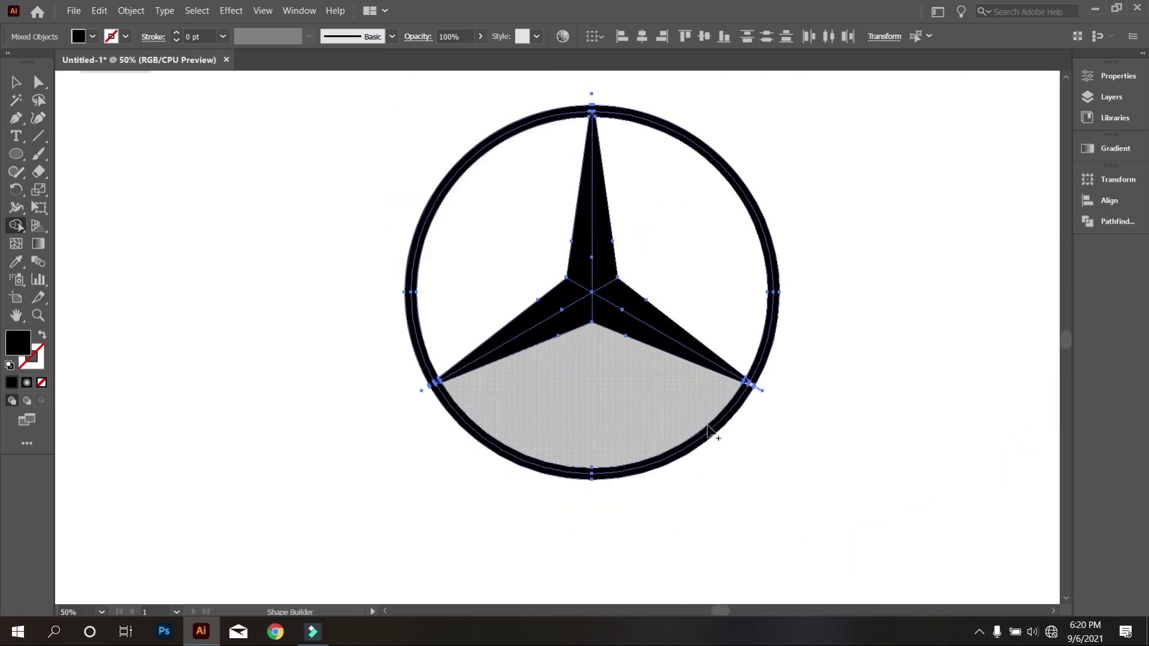
scroll(753, 411, up, 4)
scroll(739, 359, up, 1)
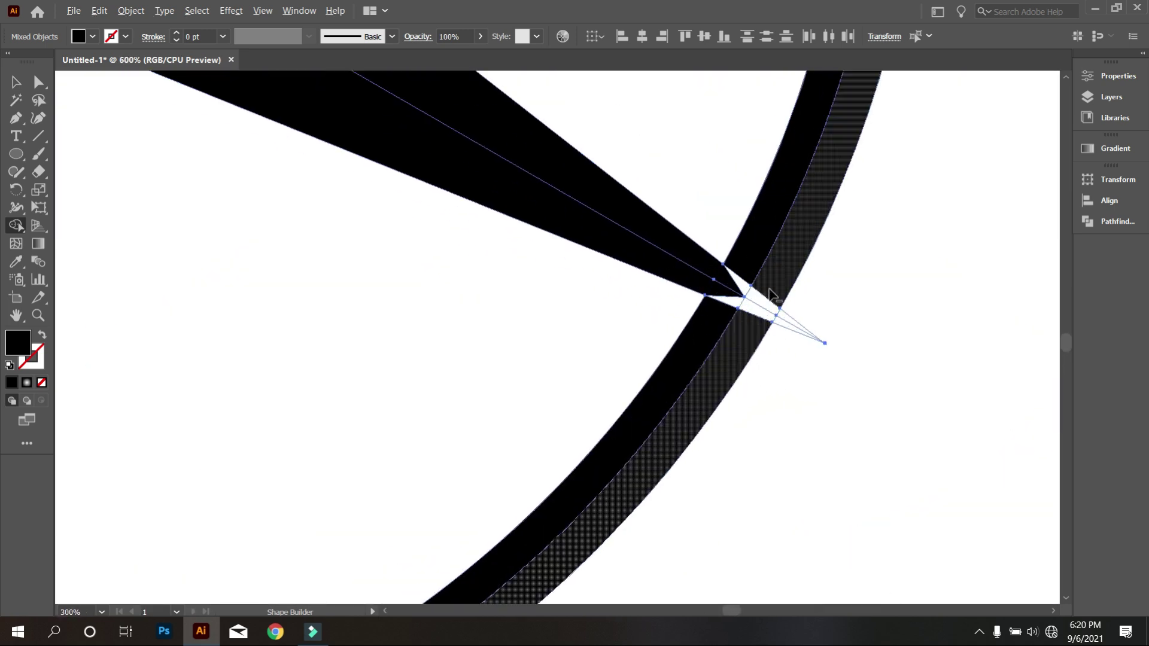
scroll(772, 293, up, 3)
drag(782, 260, 738, 386)
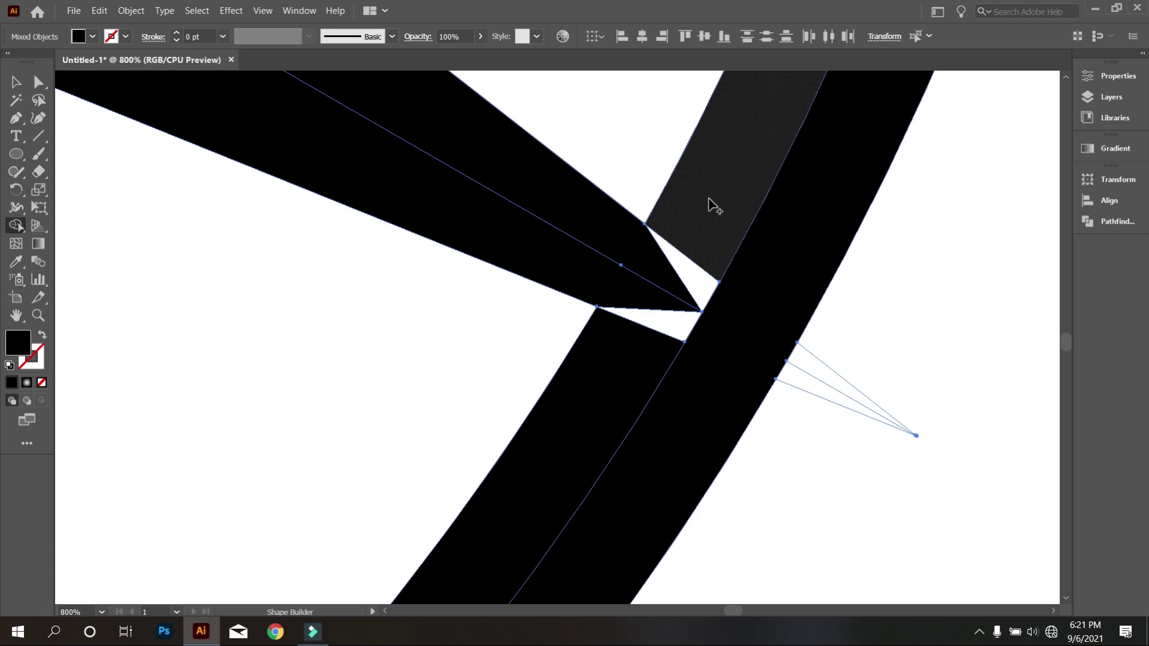
drag(708, 195, 699, 272)
drag(628, 388, 663, 346)
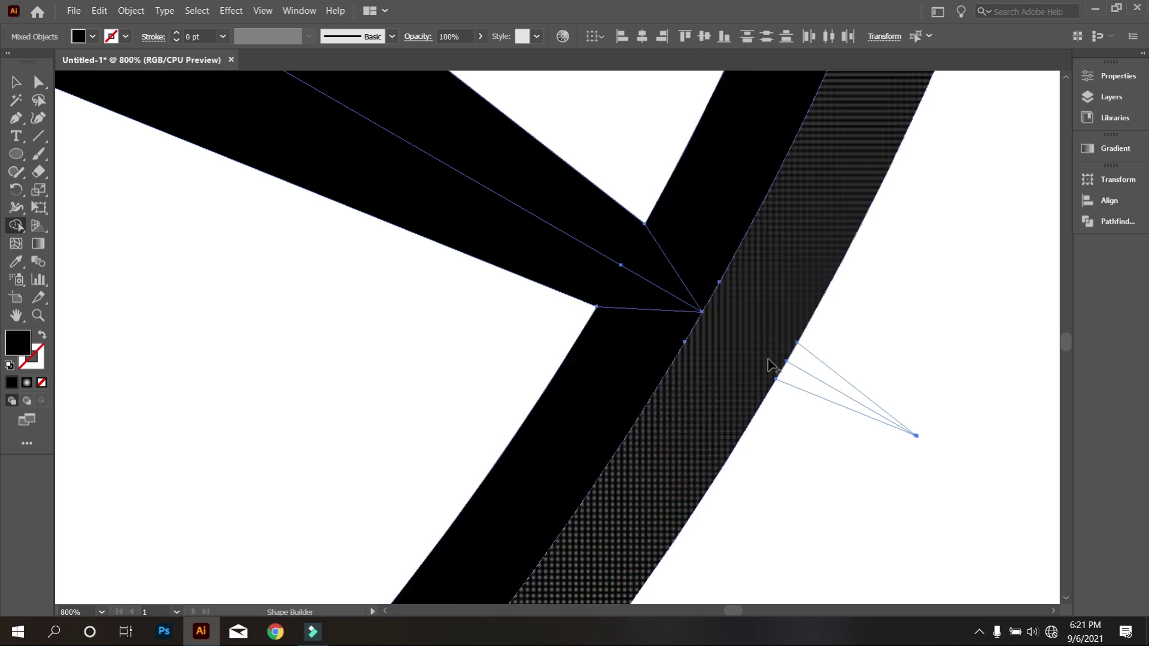
drag(884, 321, 806, 454)
scroll(806, 453, down, 5)
scroll(805, 453, down, 3)
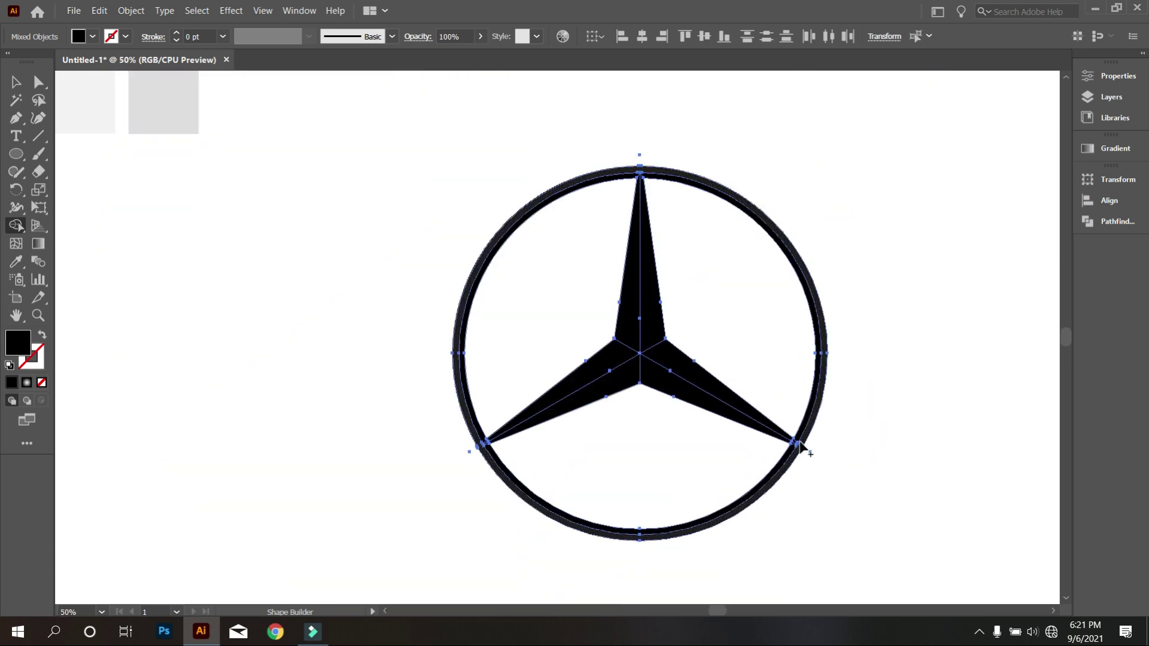
scroll(776, 367, up, 1)
Step: Fill the lower-left arm's upper half with the lighter grey using the Eyedropper
click(21, 86)
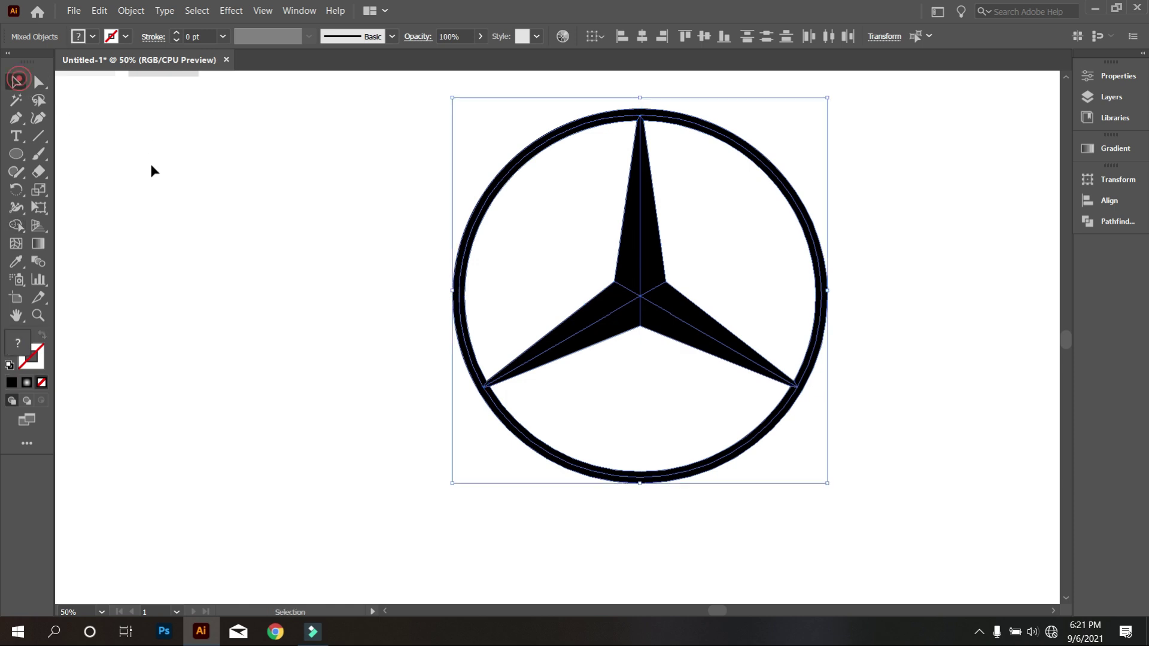
click(152, 164)
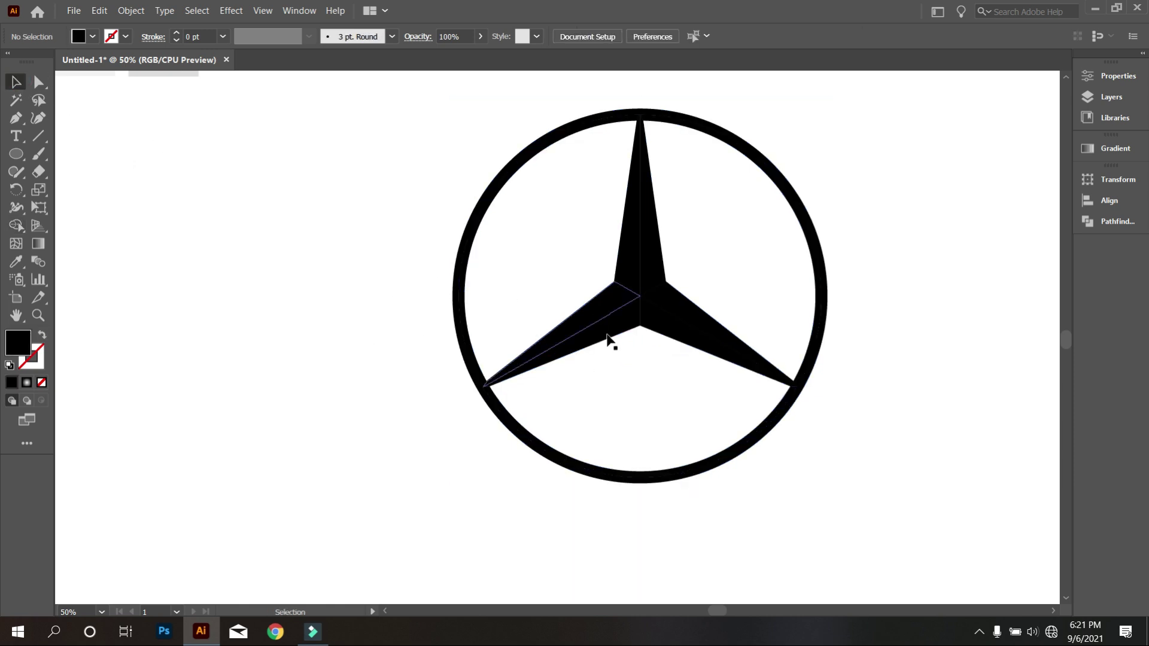
scroll(607, 335, down, 1)
scroll(607, 335, down, 1)
scroll(607, 335, up, 1)
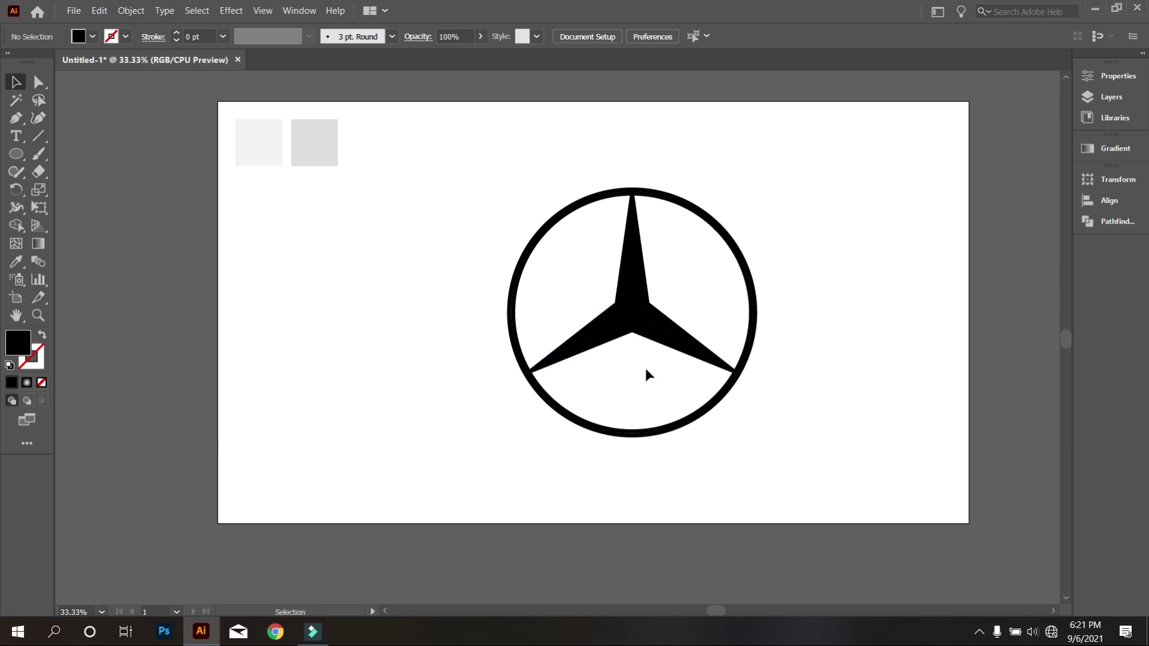
click(593, 340)
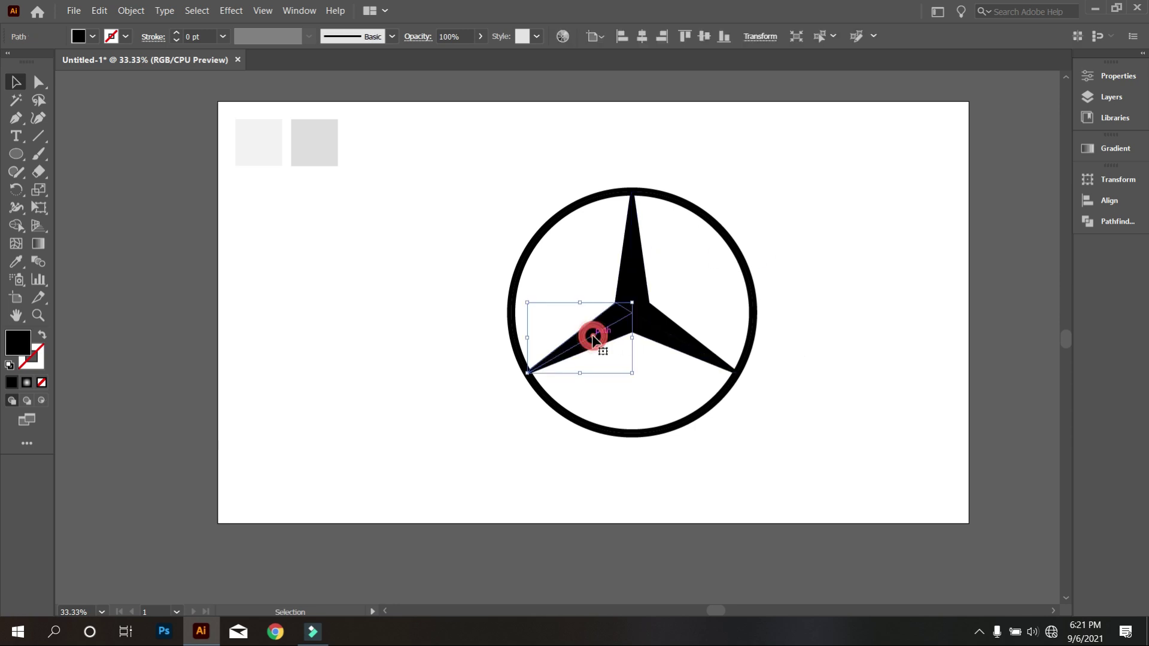
click(8, 264)
click(258, 144)
Step: Give the right arm's upper half and the top arm's left half the same lighter grey
scroll(628, 333, up, 2)
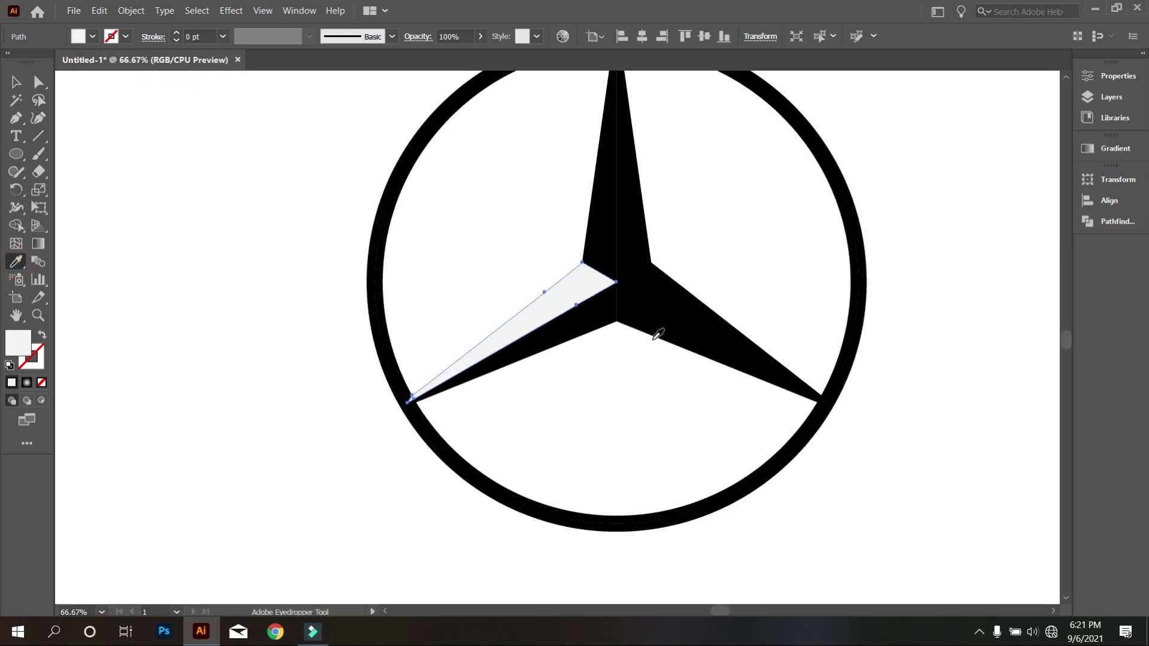
ctrl+click(688, 308)
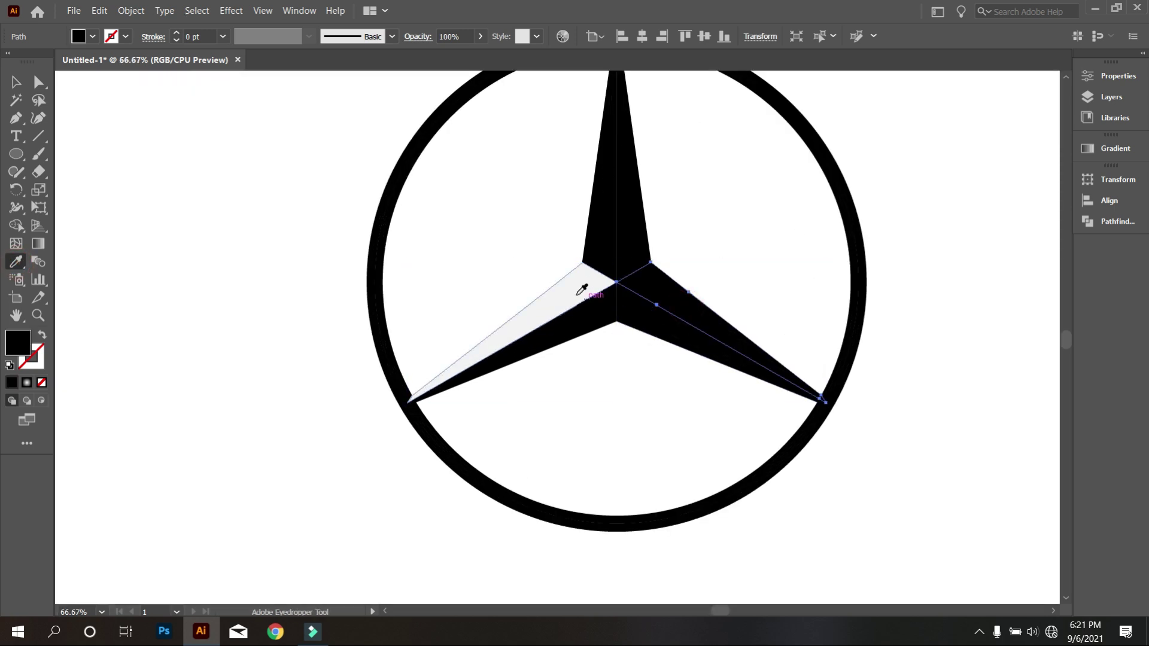
click(572, 293)
key(ctrl)
ctrl+click(600, 211)
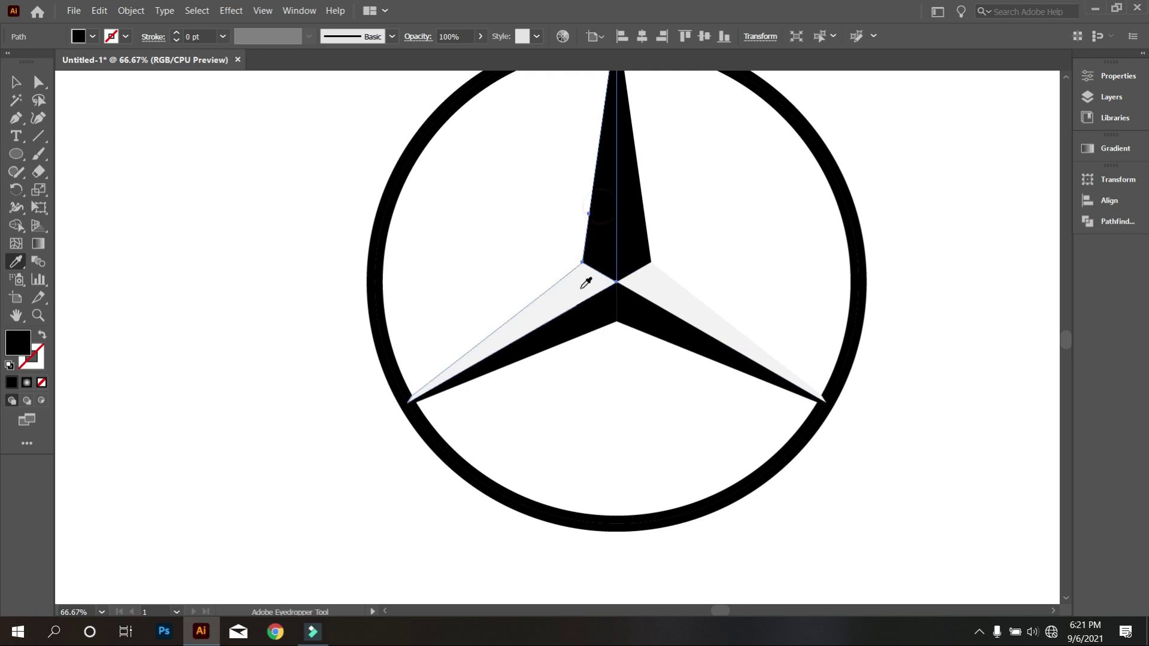
click(577, 287)
Step: Fill the black halves of the lower-left, lower-right and top arms with darker grey
scroll(670, 349, down, 1)
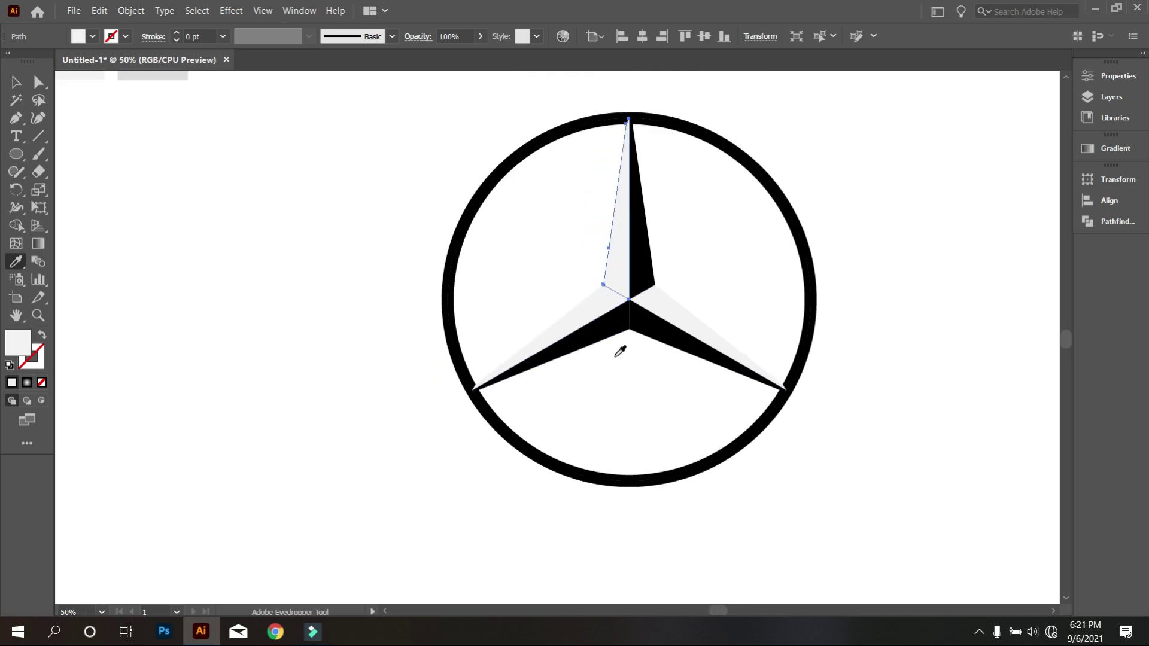
ctrl+click(606, 333)
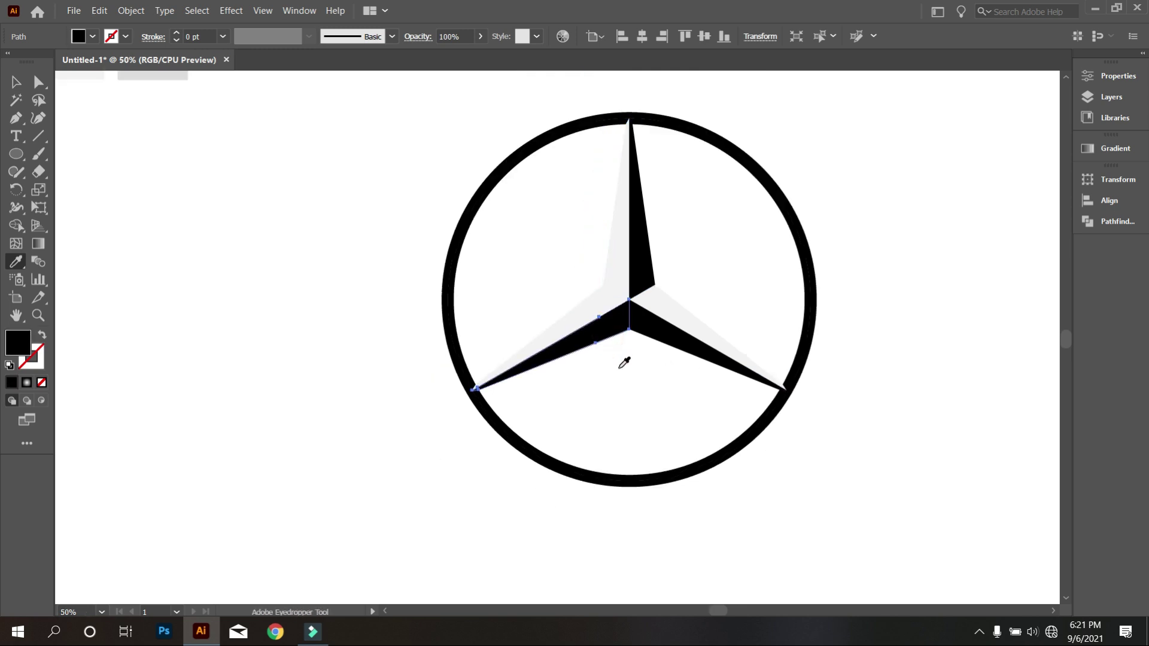
scroll(624, 363, down, 1)
click(309, 158)
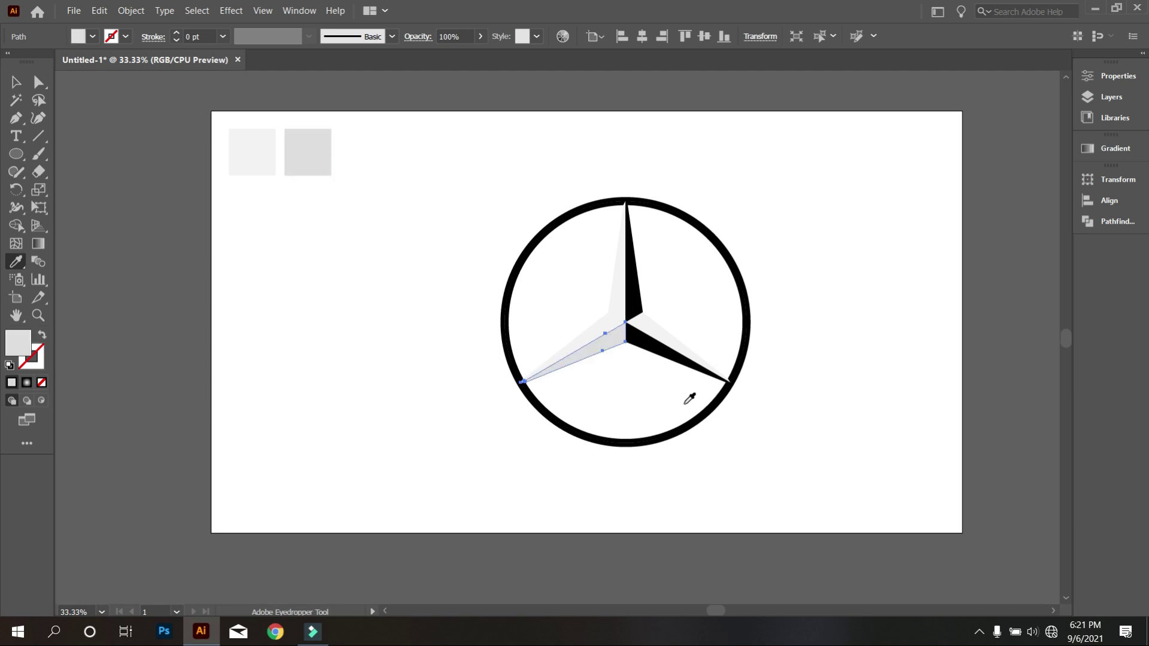
scroll(682, 380, up, 2)
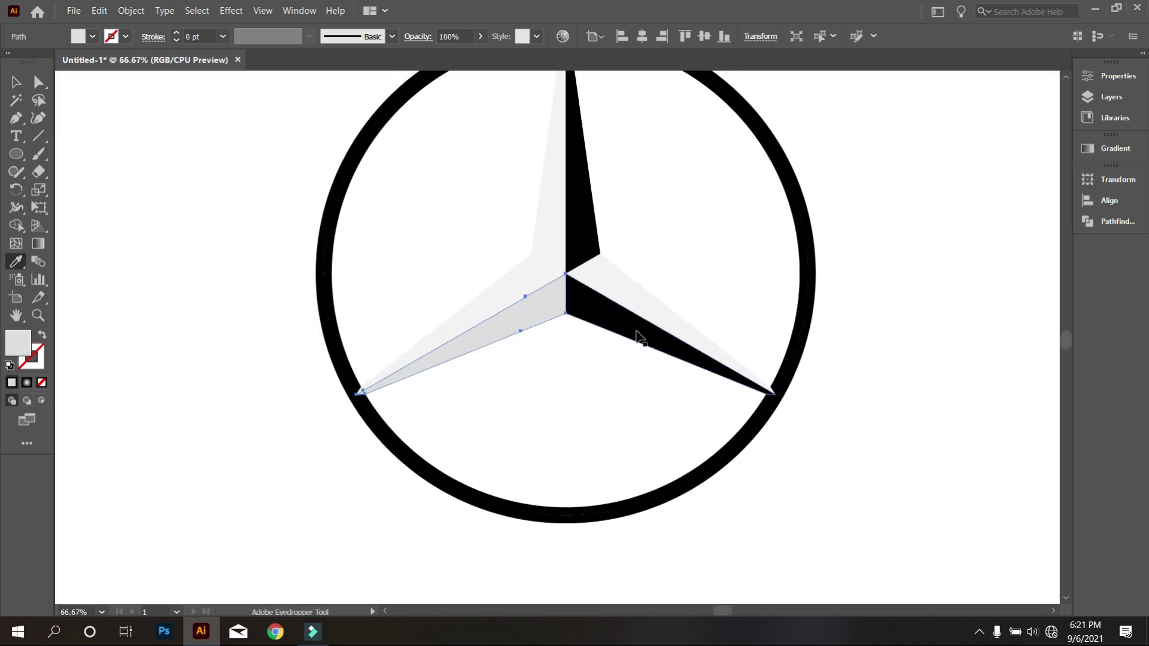
ctrl+click(636, 335)
click(527, 317)
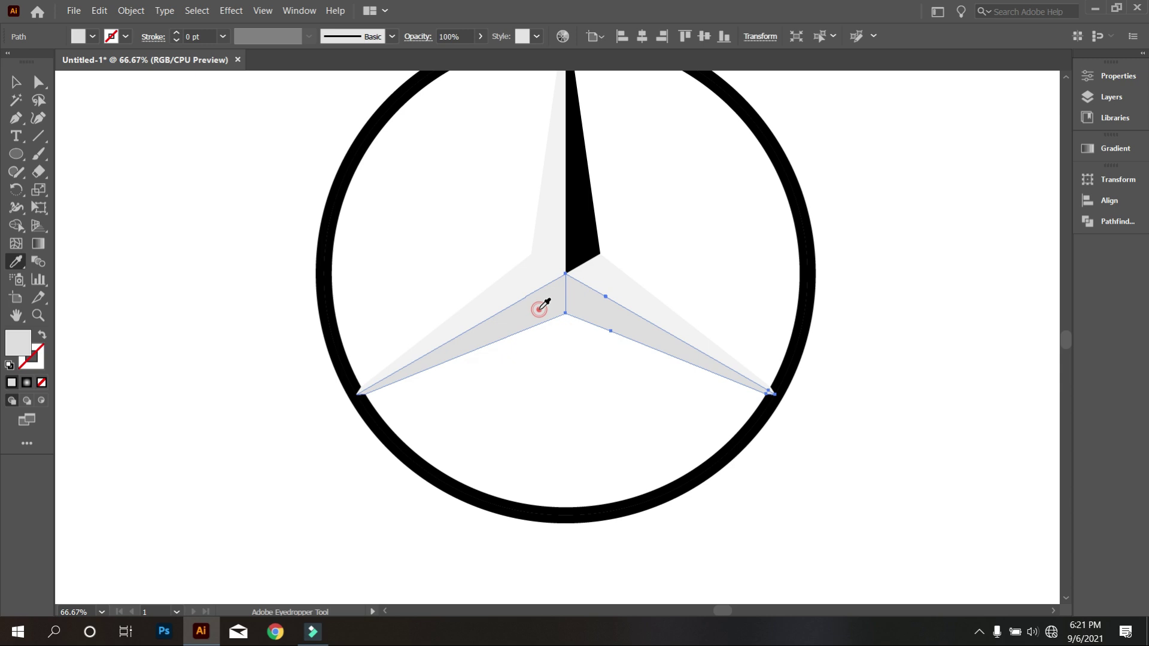
ctrl+click(585, 224)
click(539, 301)
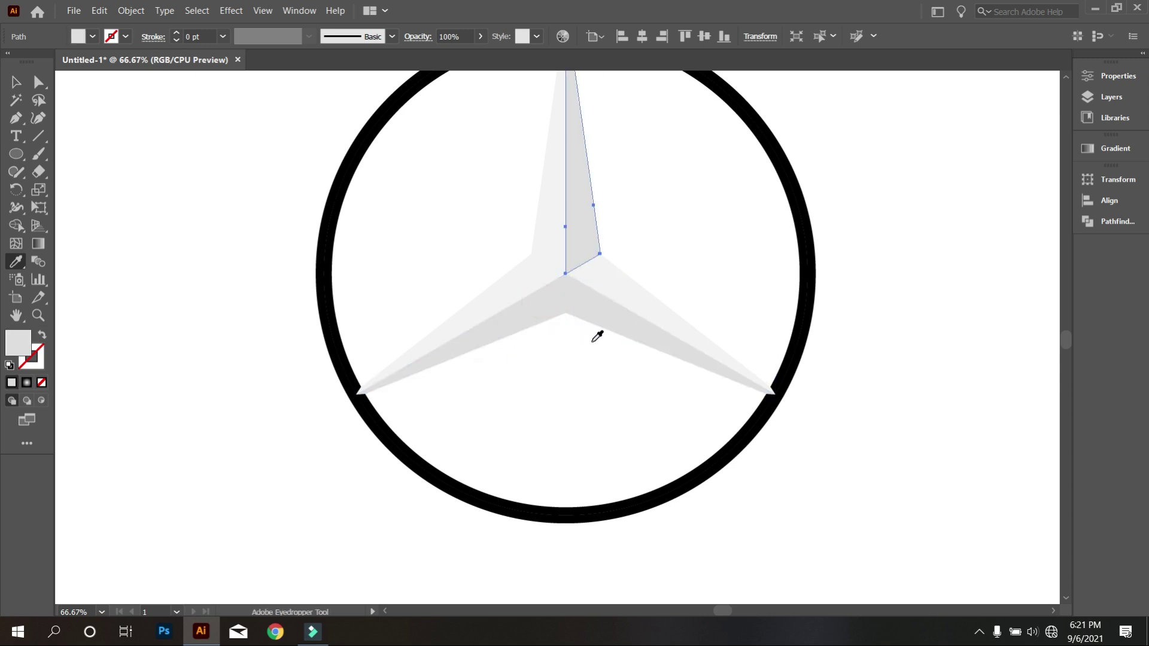
ctrl+click(323, 297)
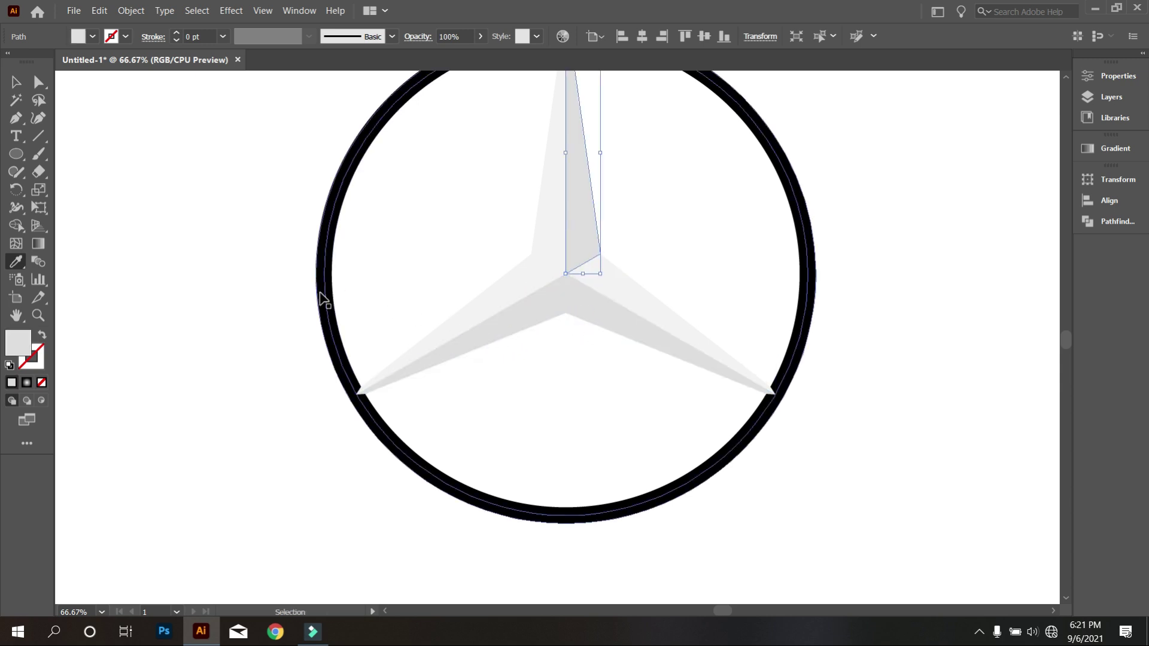
Step: Recolour the ring and its left arc with grey sampled from the star facets
ctrl+click(323, 297)
click(455, 318)
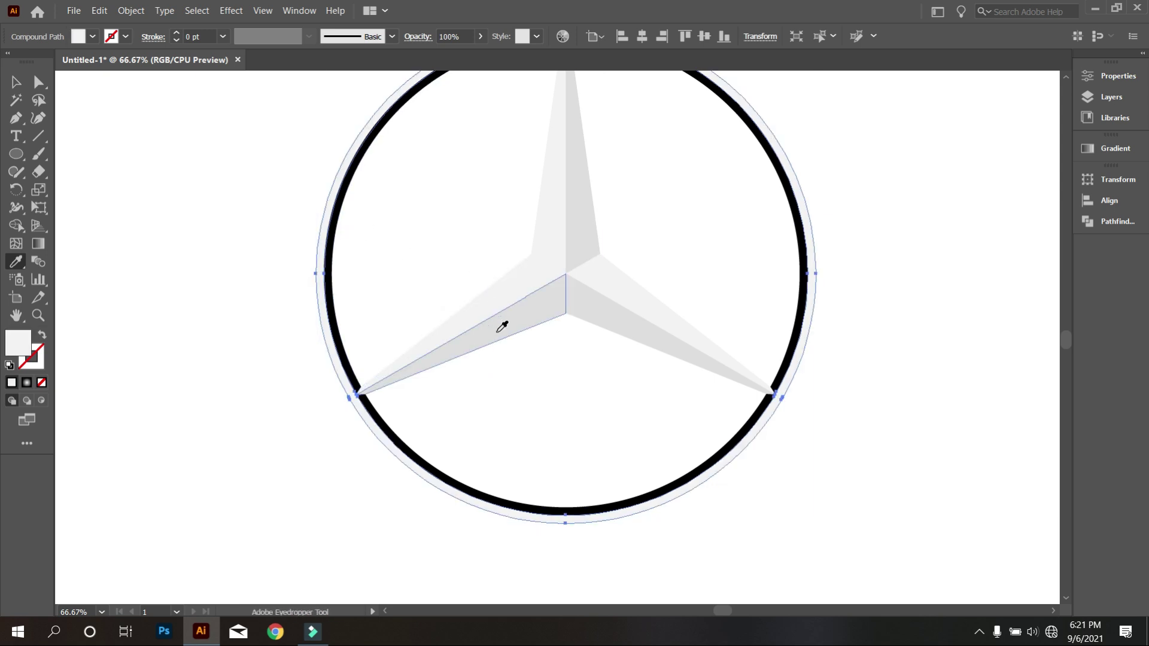
click(496, 292)
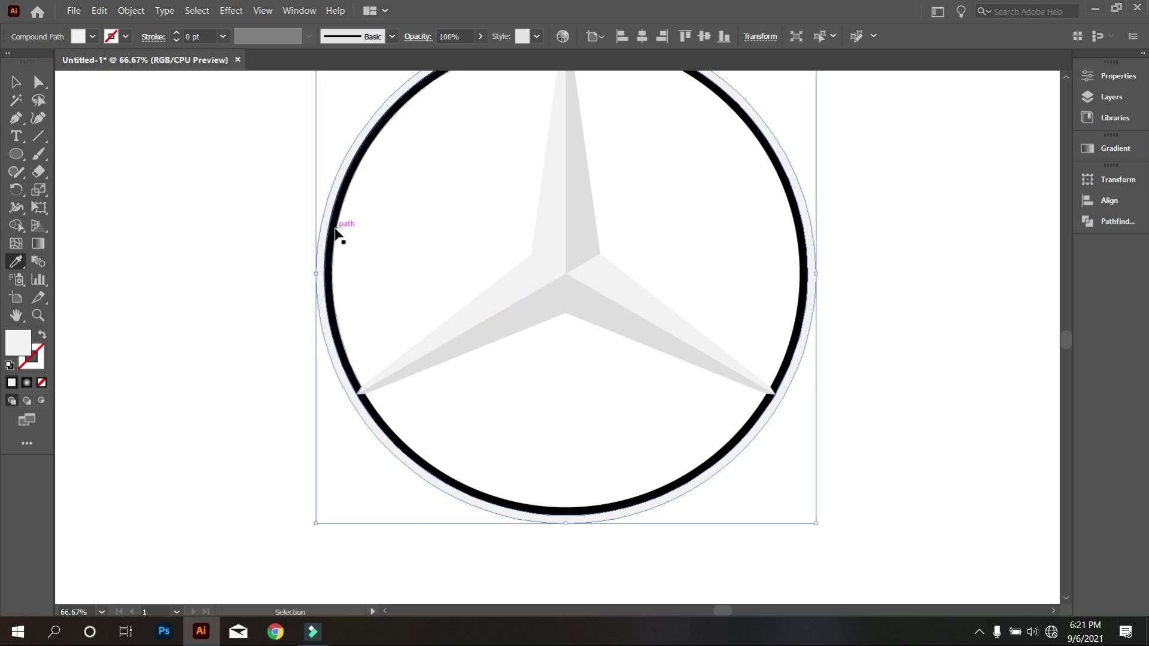
ctrl+click(334, 234)
ctrl+click(465, 323)
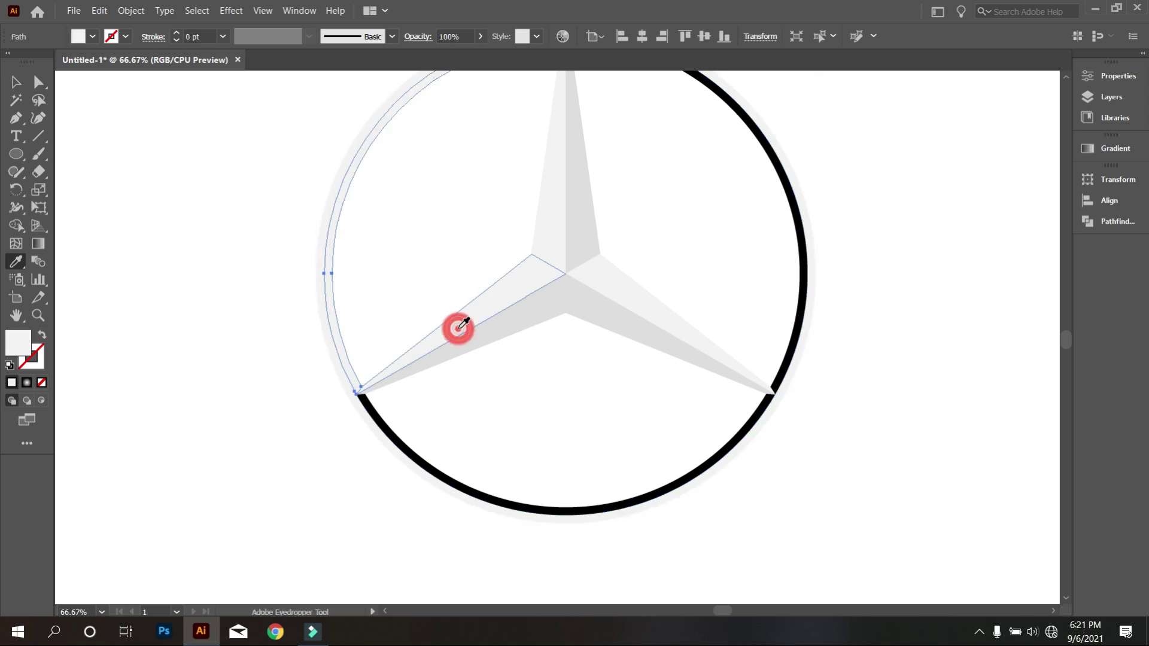
click(469, 339)
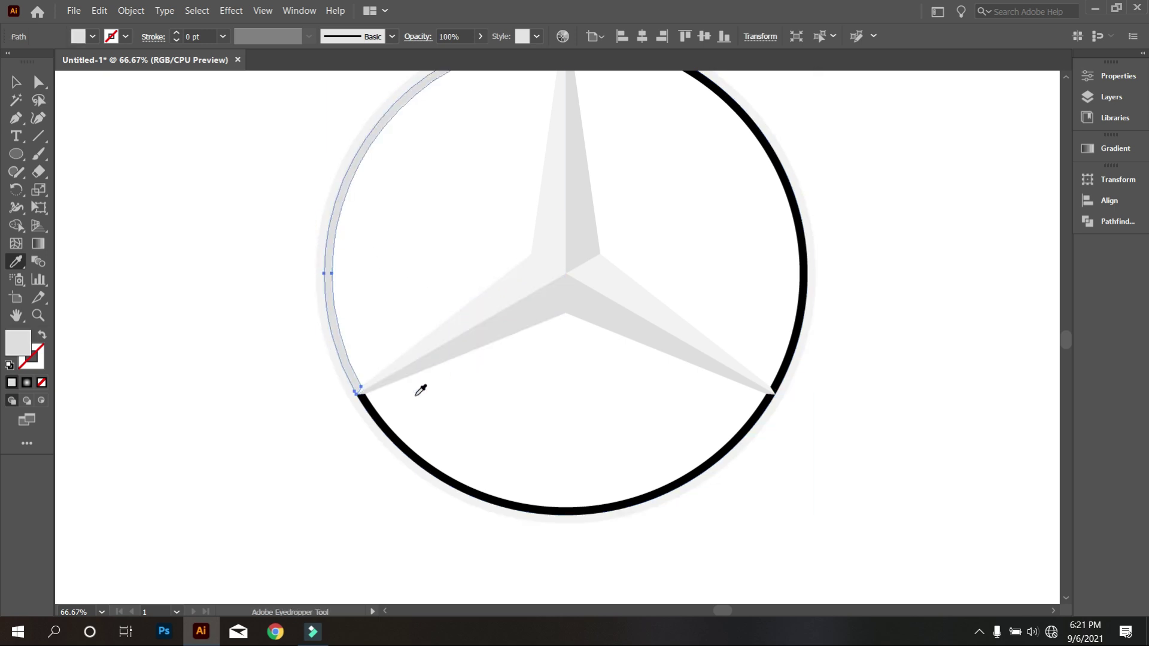
Step: Give the bottom and right ring arcs the light grey fill
ctrl+click(381, 423)
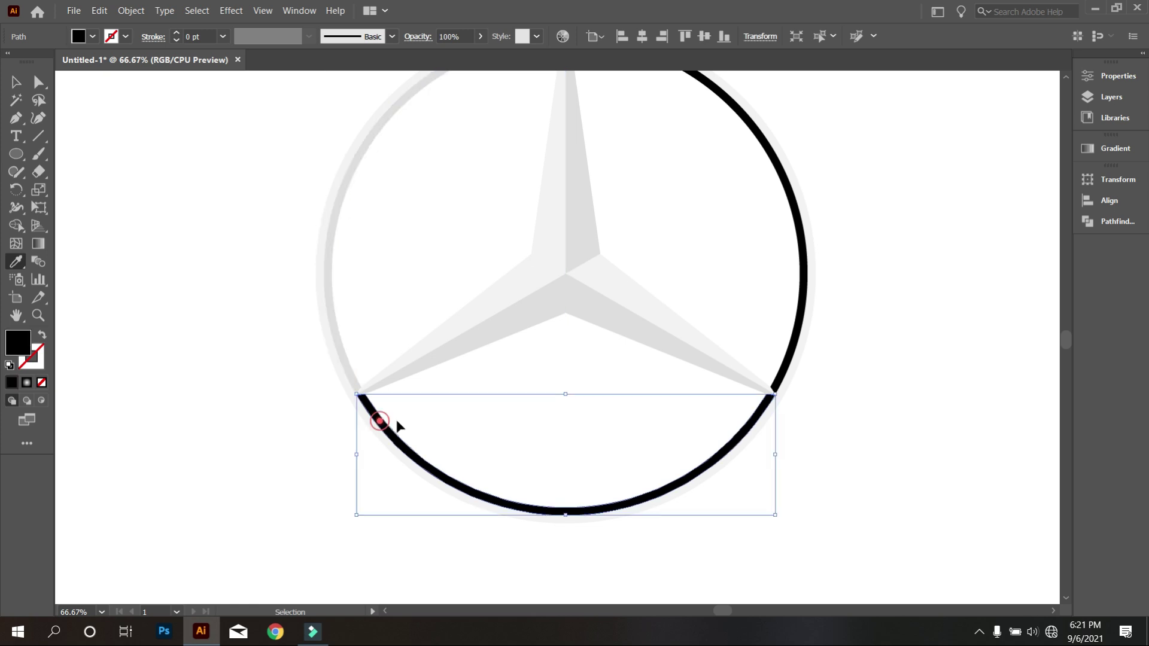
click(450, 349)
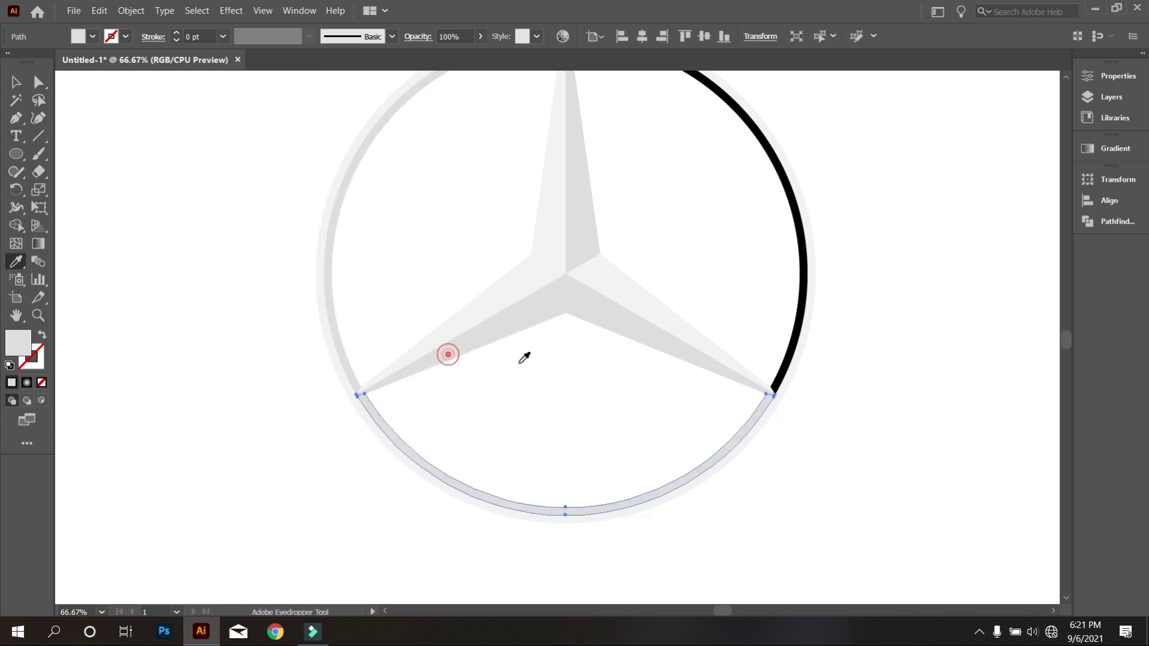
ctrl+click(796, 326)
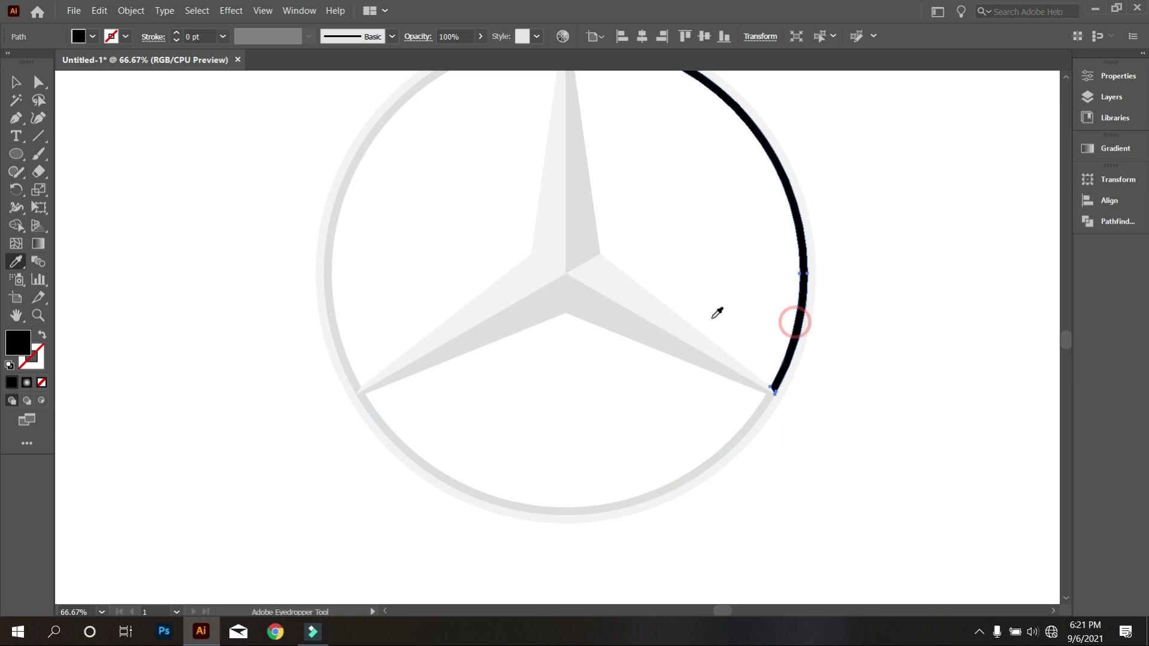
click(637, 330)
scroll(636, 359, up, 2)
alt+scroll(662, 367, down, 1)
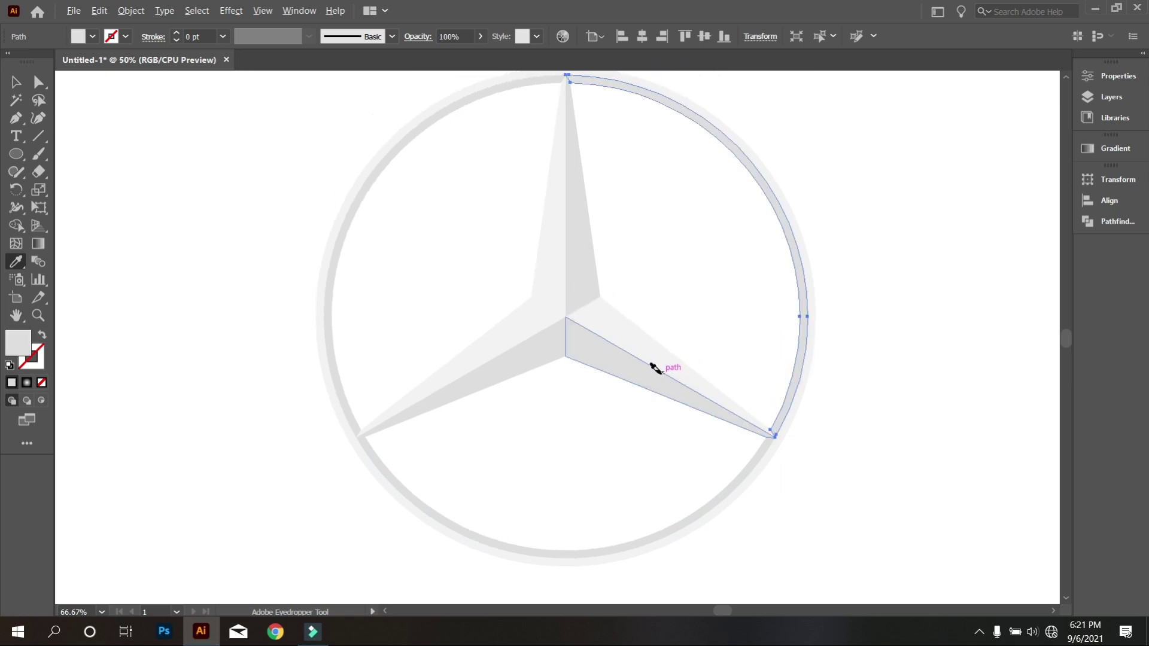
click(16, 82)
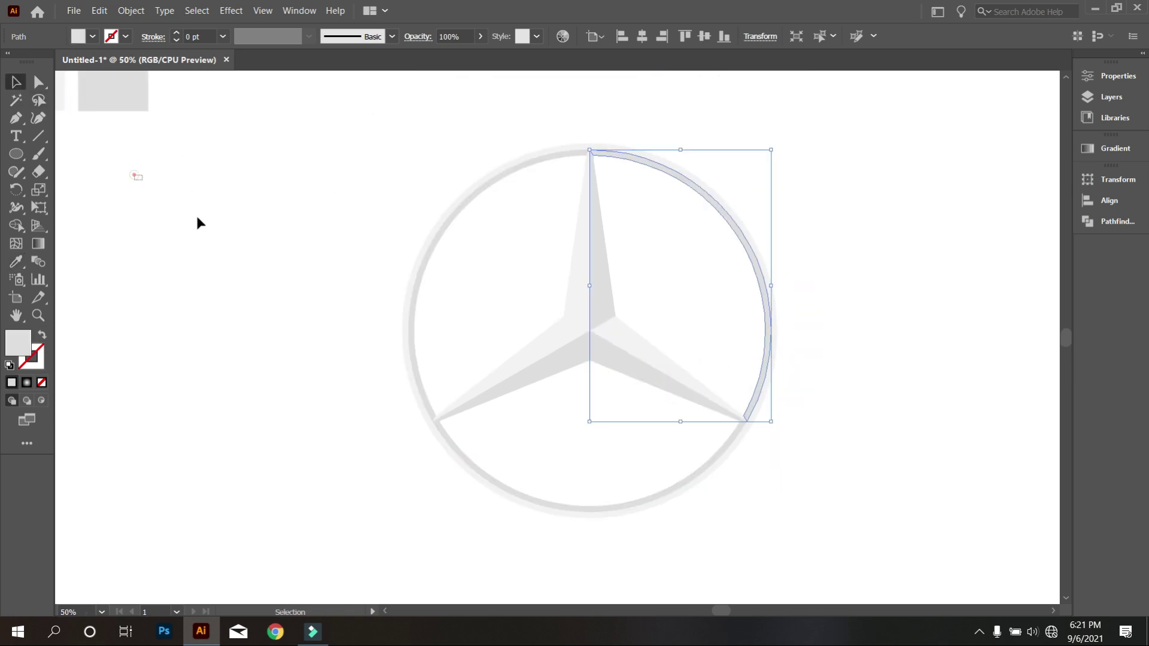
click(359, 297)
alt+scroll(359, 298, down, 2)
Step: Group all the logo parts into one object
drag(529, 327, 649, 392)
right_click(623, 238)
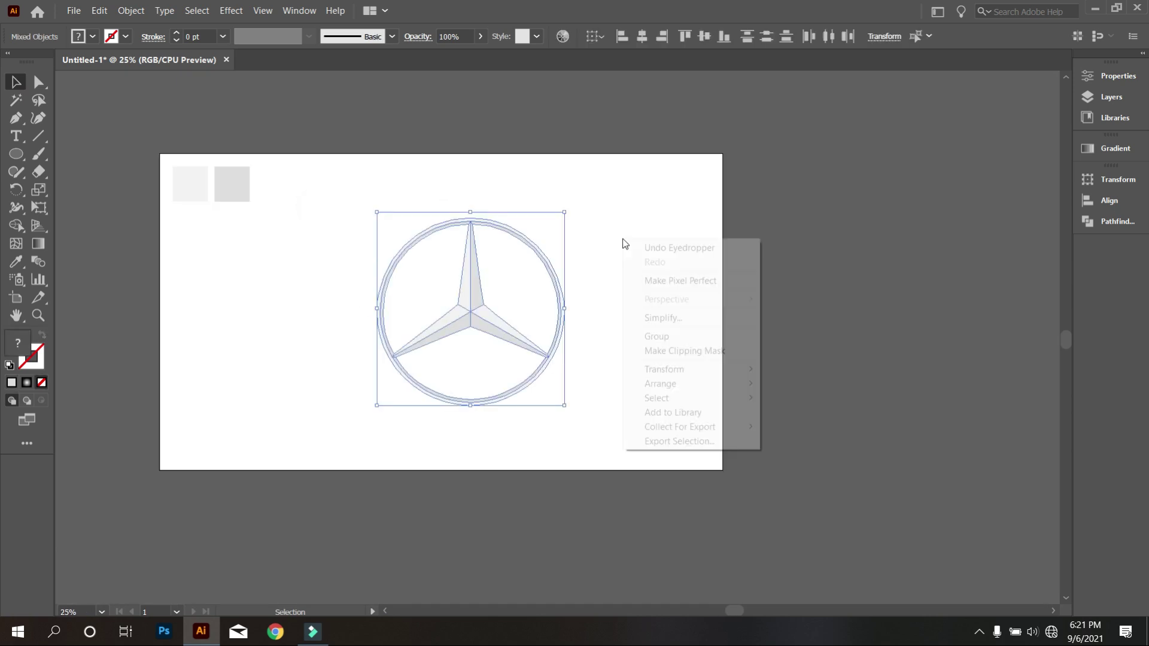
click(684, 336)
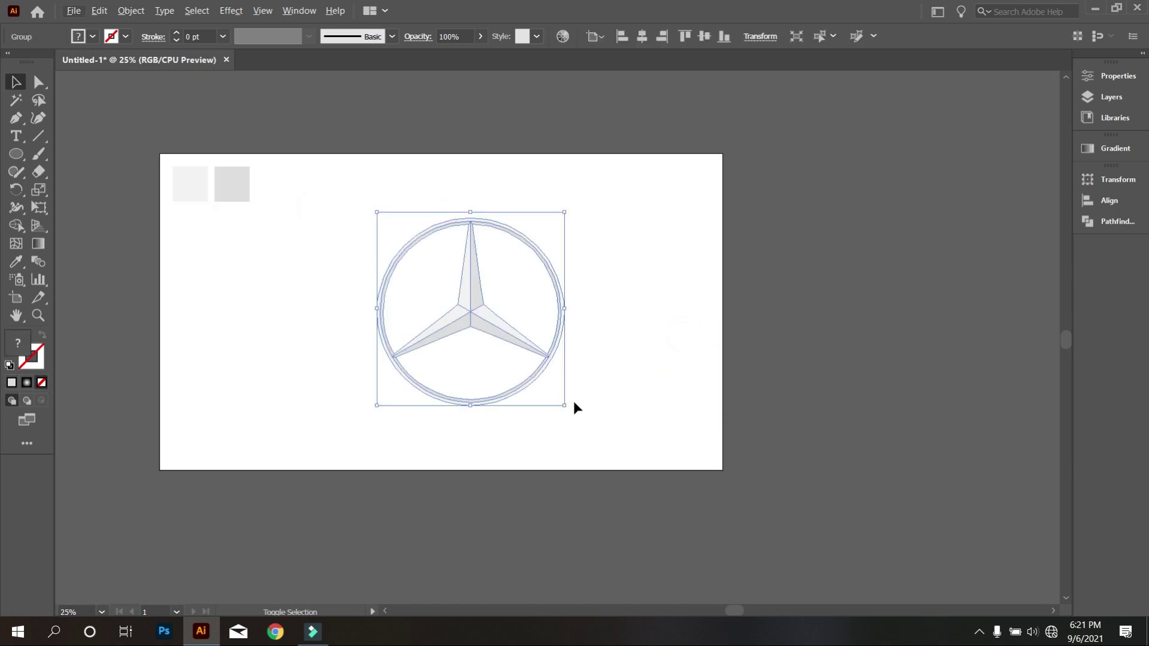
Step: Shrink the logo group and move it off the artboard's right side
drag(564, 404, 488, 321)
drag(448, 289, 869, 270)
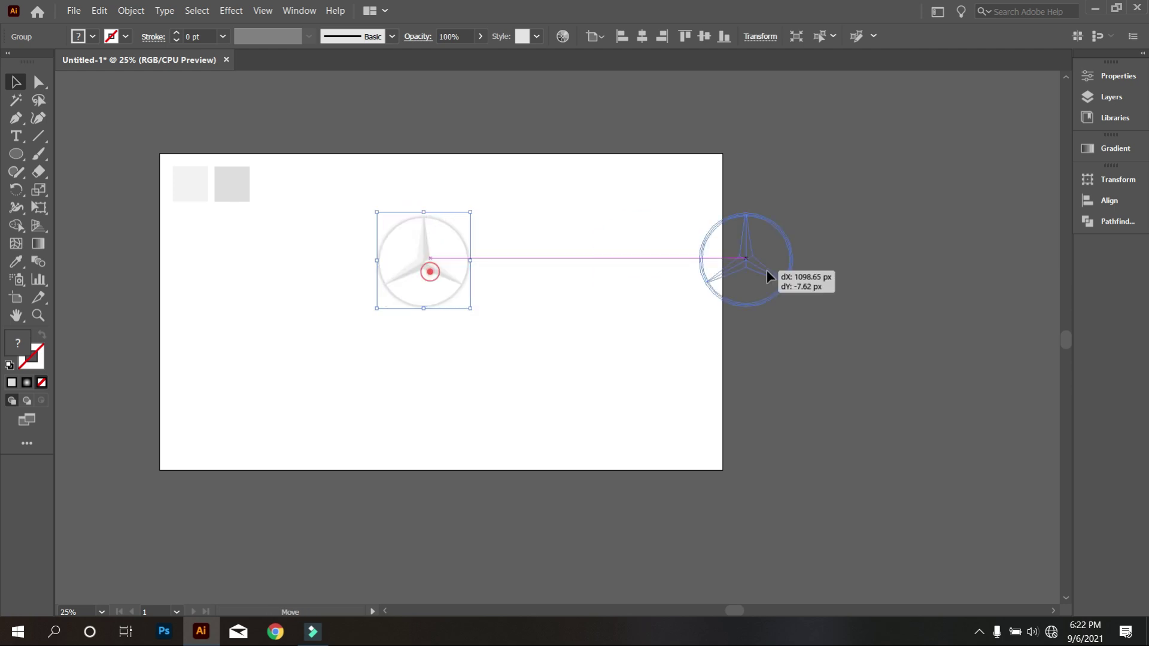
click(890, 411)
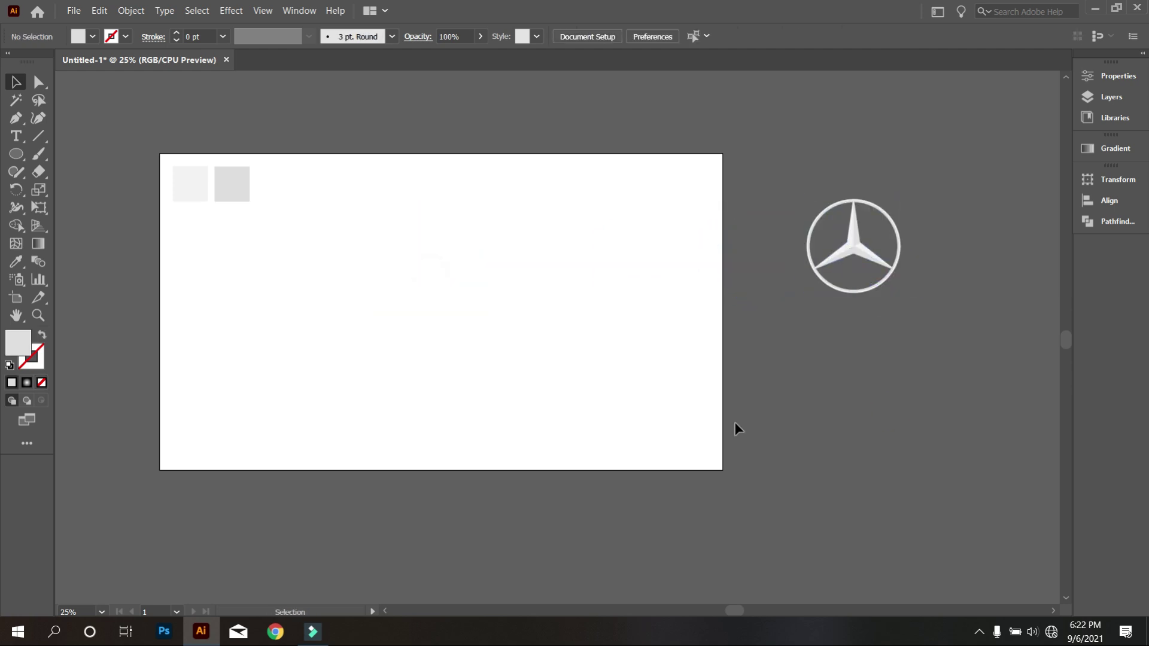
click(23, 160)
Step: Draw a black-filled rectangle covering the whole artboard
click(65, 154)
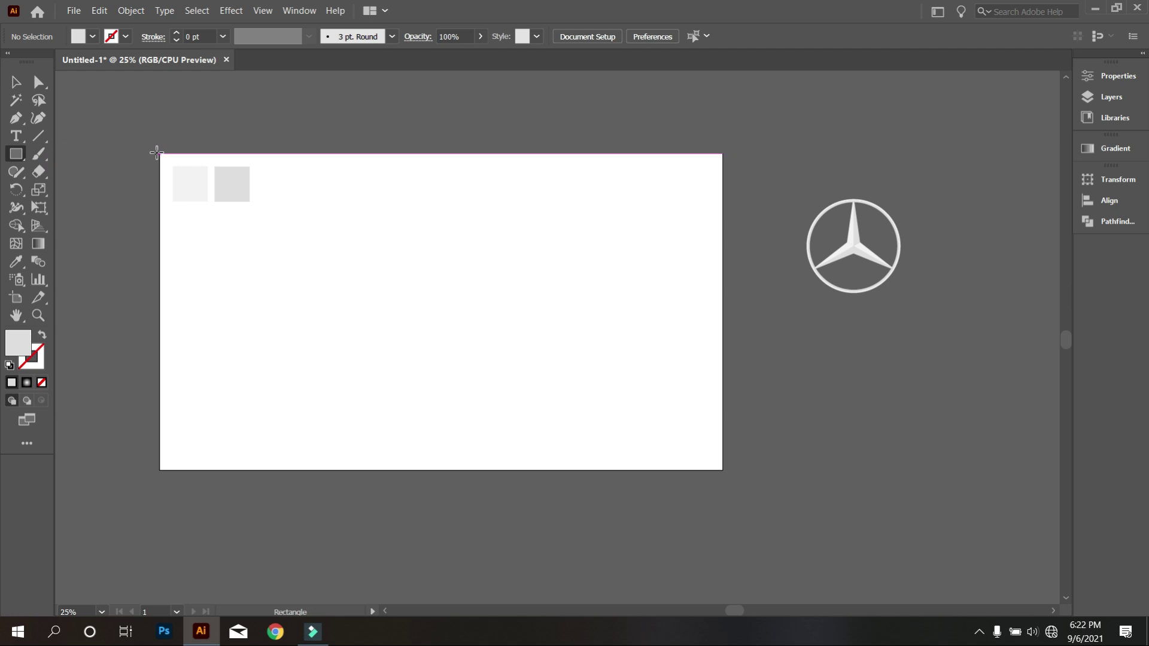
drag(159, 154, 721, 471)
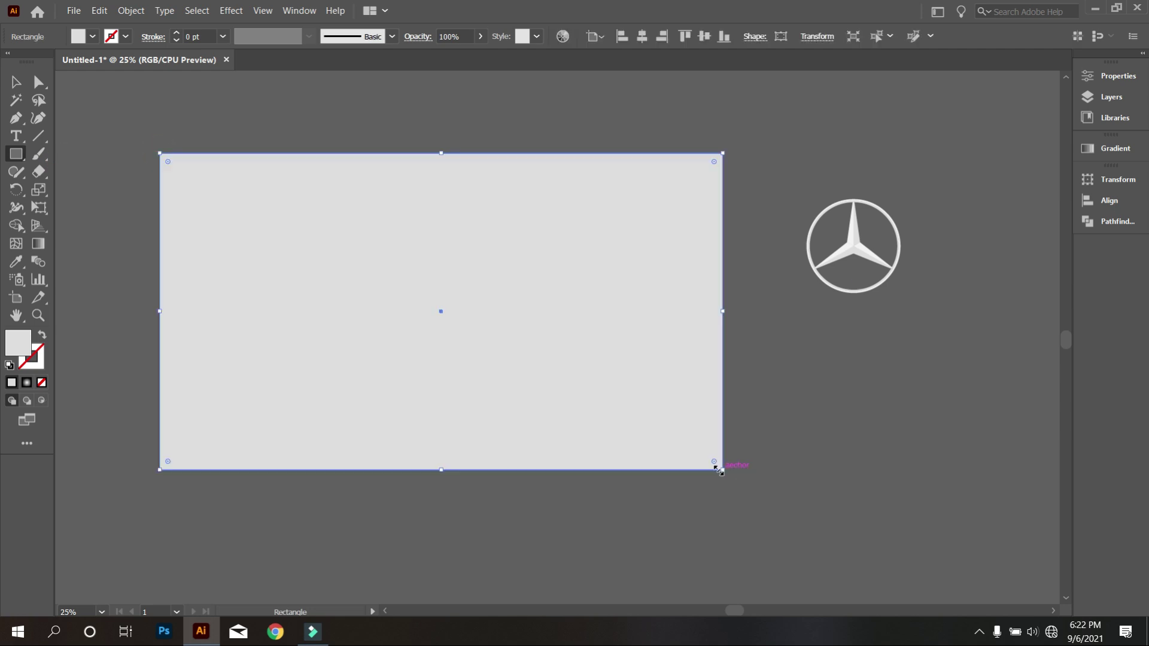
click(97, 36)
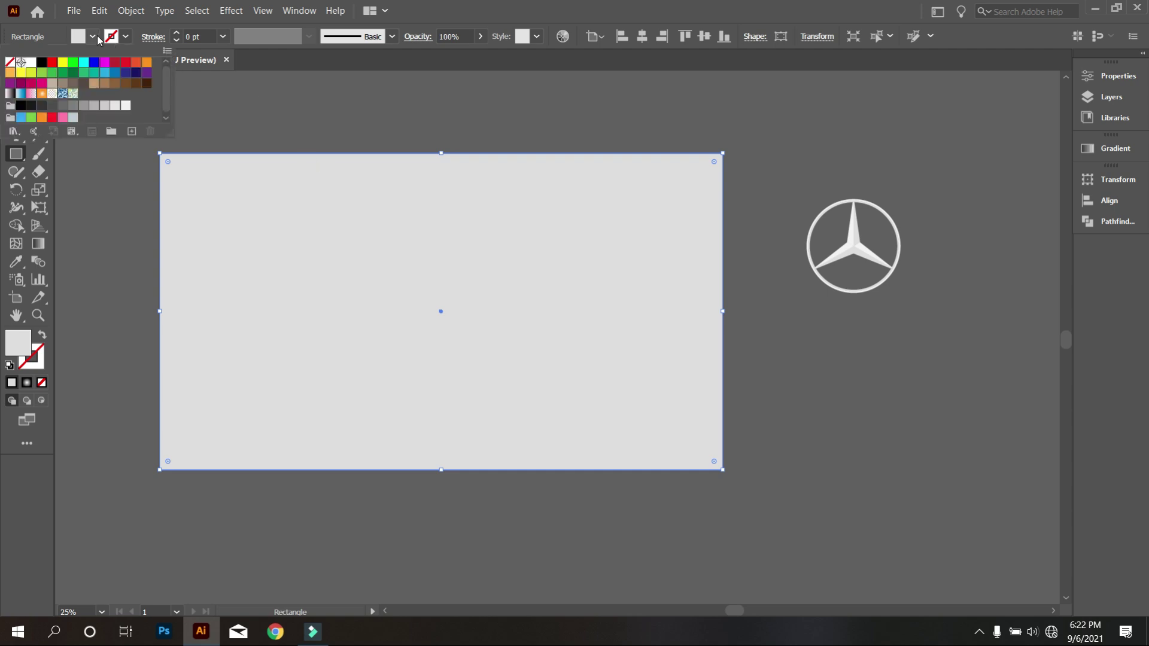
click(27, 106)
click(142, 231)
Step: Send the black rectangle backward behind the grey sample squares
right_click(272, 253)
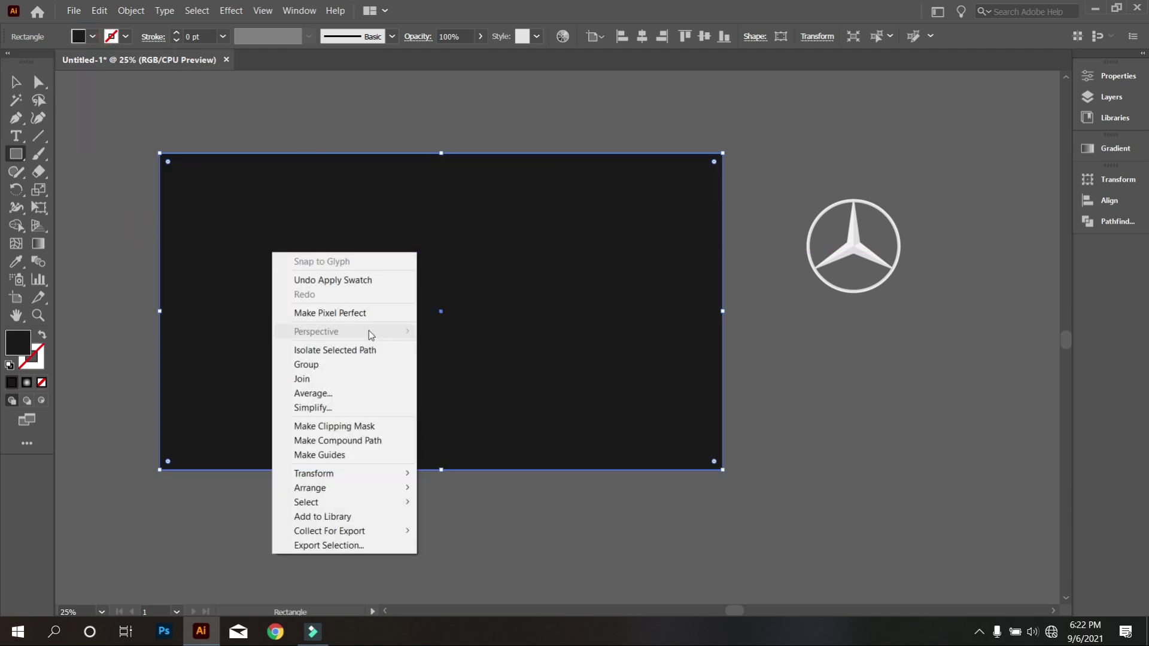
mouse_move(310, 487)
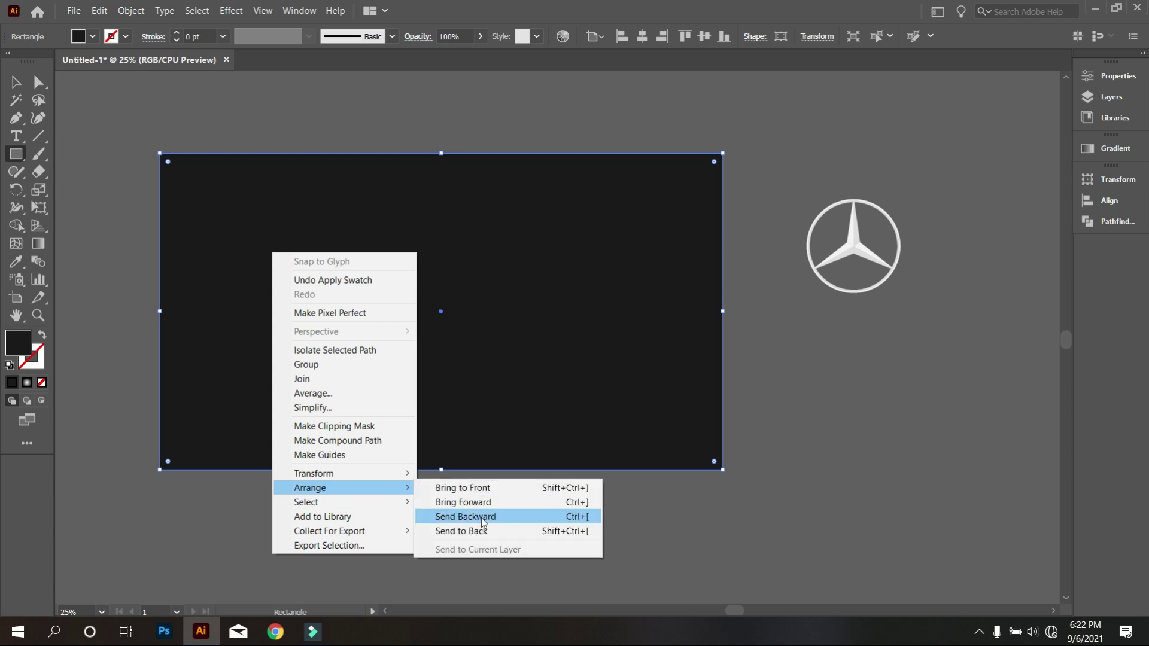
click(496, 532)
key(v)
click(383, 123)
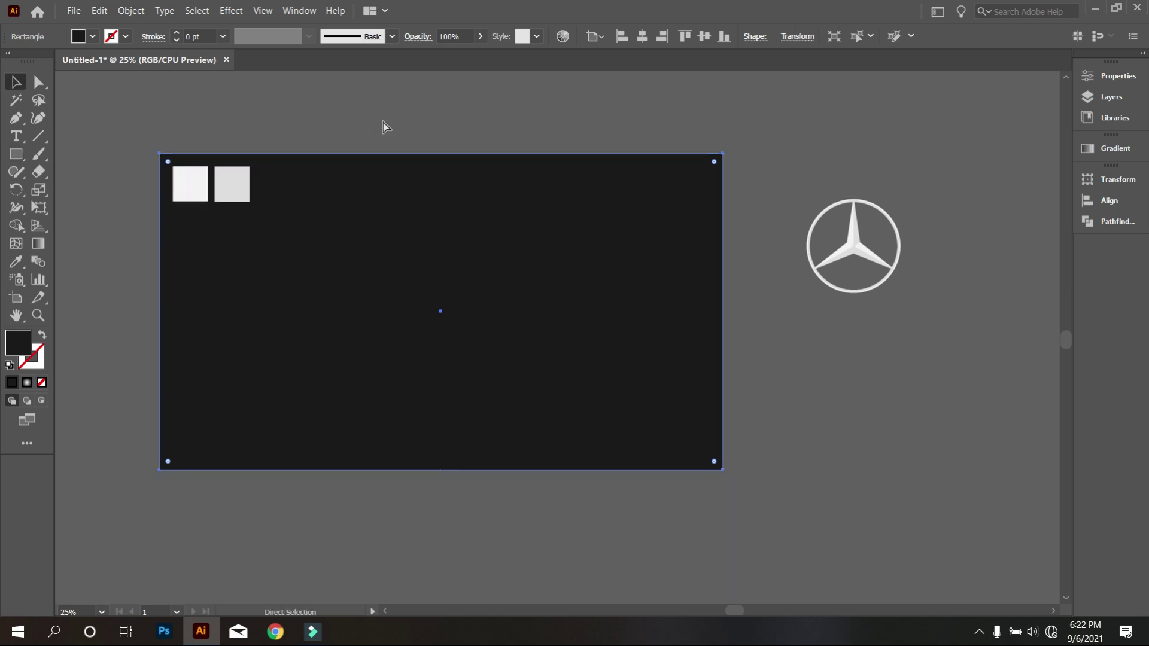
Step: Centre the logo group horizontally and vertically on the artboard
drag(786, 170, 910, 315)
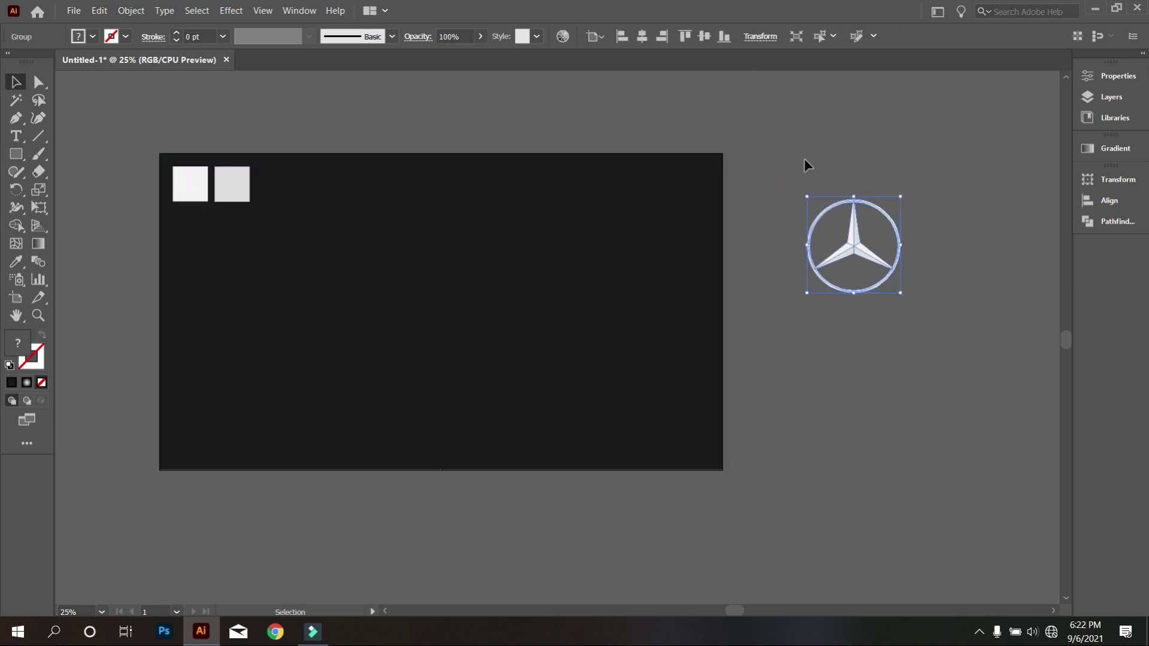
click(642, 36)
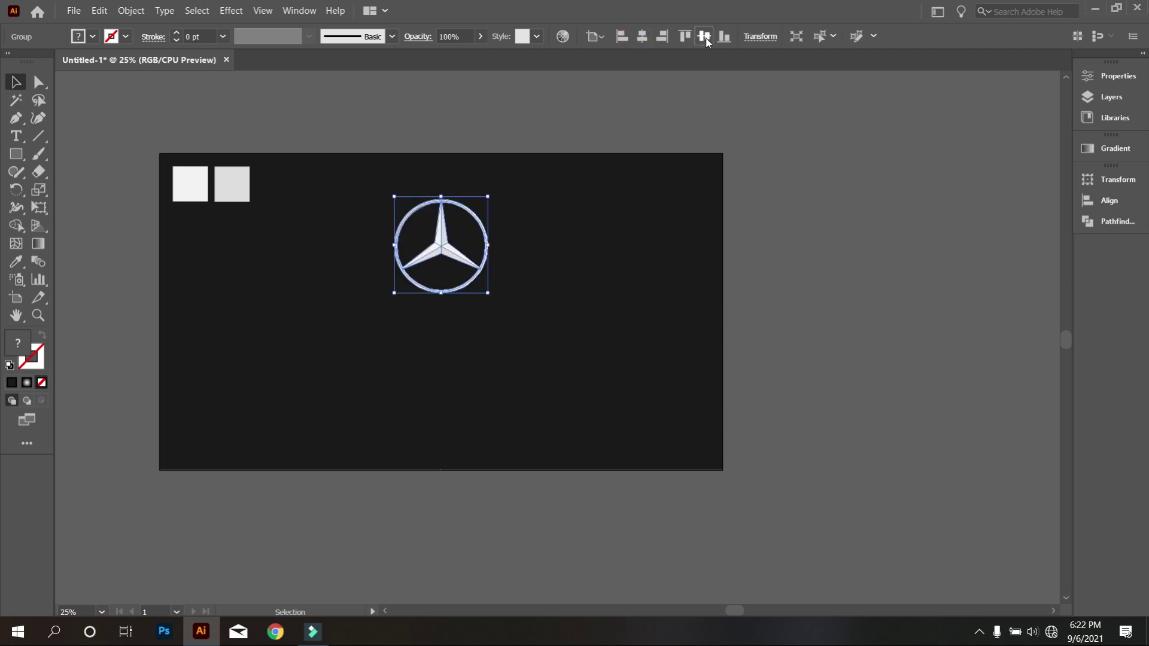
click(705, 36)
click(636, 288)
Step: Delete the two grey sample squares
drag(162, 157, 279, 302)
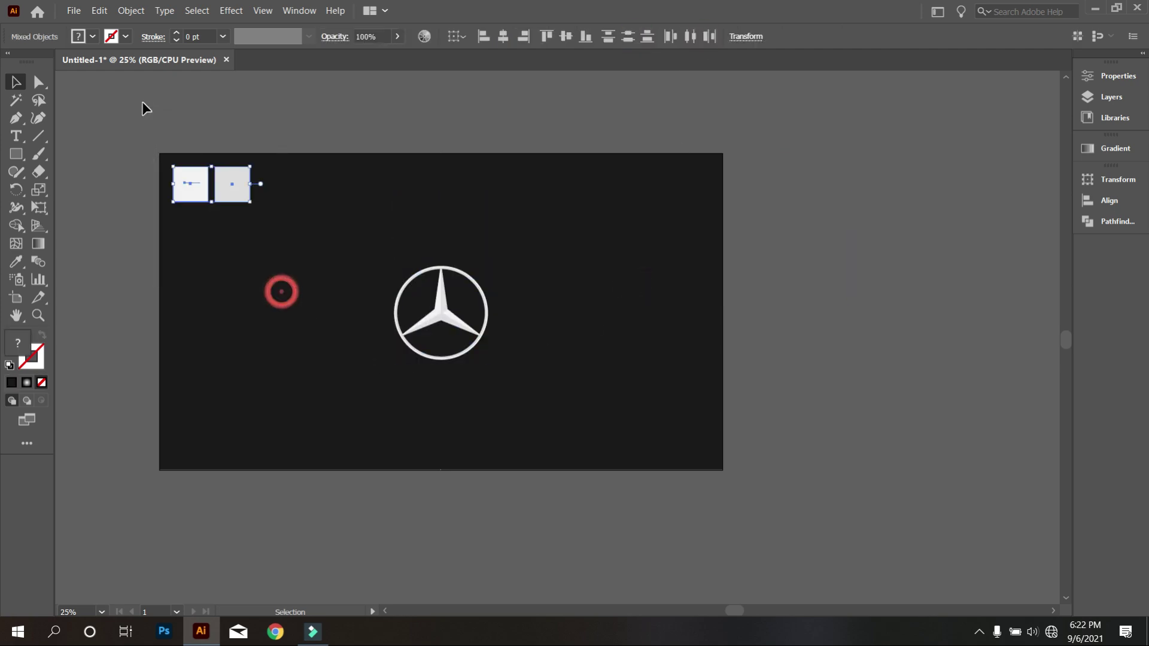
key(Delete)
click(404, 292)
scroll(435, 366, up, 2)
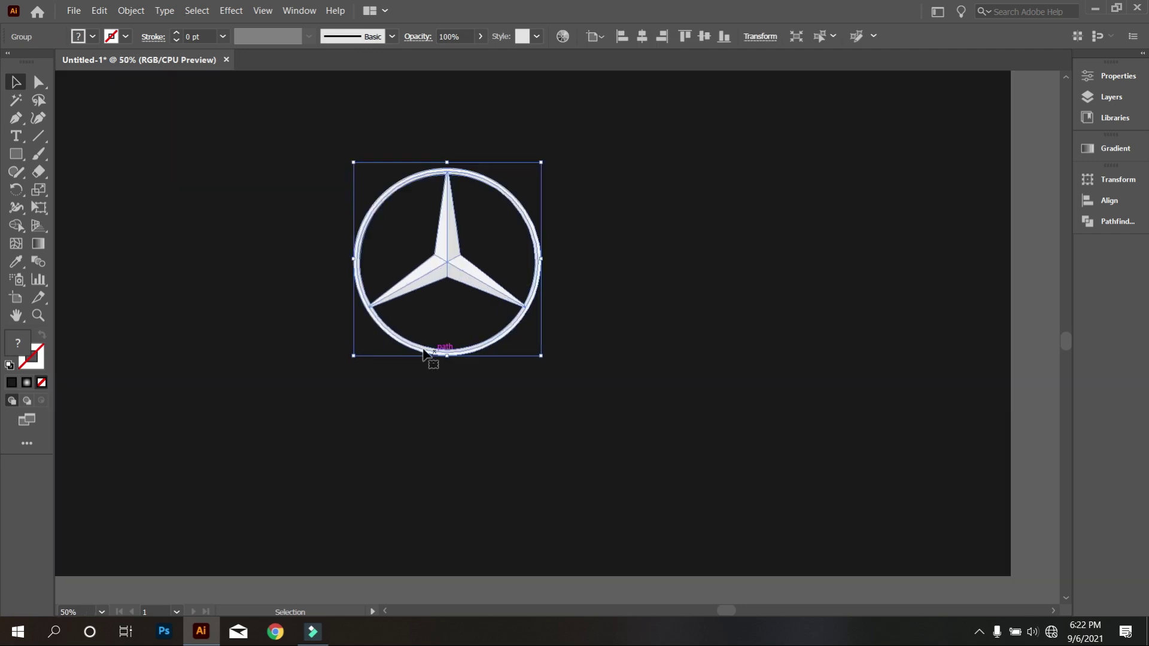
click(300, 280)
Step: Proportionally enlarge the grouped ringed-star logo, keeping it centred on the black rectangle, then deselect it
scroll(318, 282, up, 1)
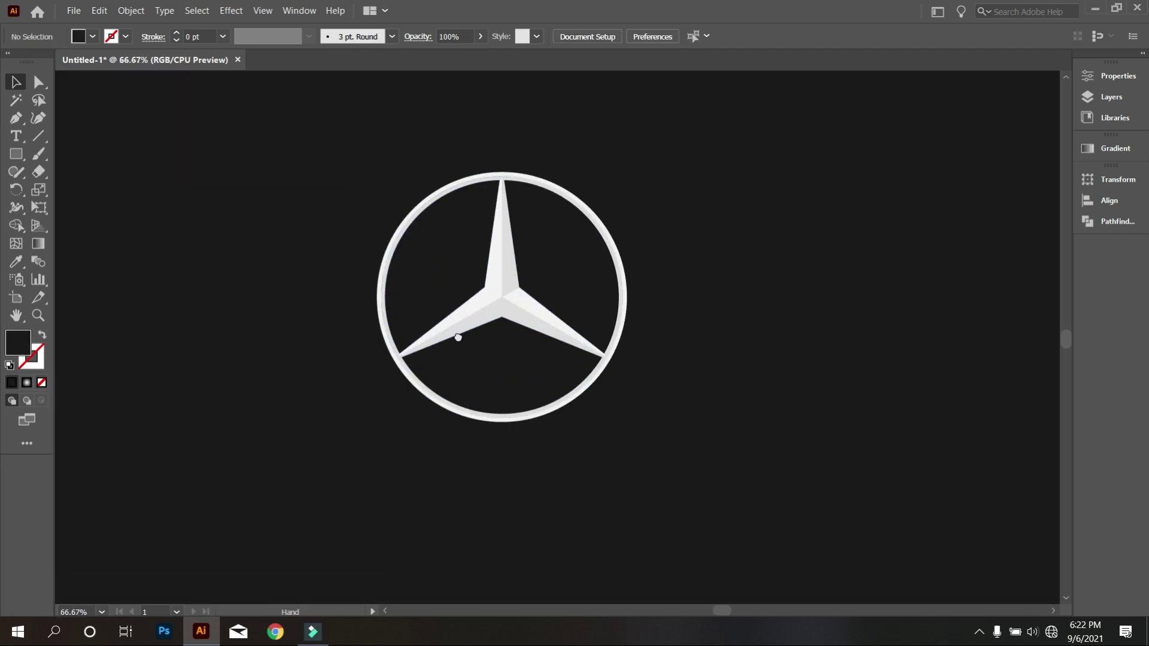
scroll(437, 329, up, 1)
drag(552, 397, 454, 384)
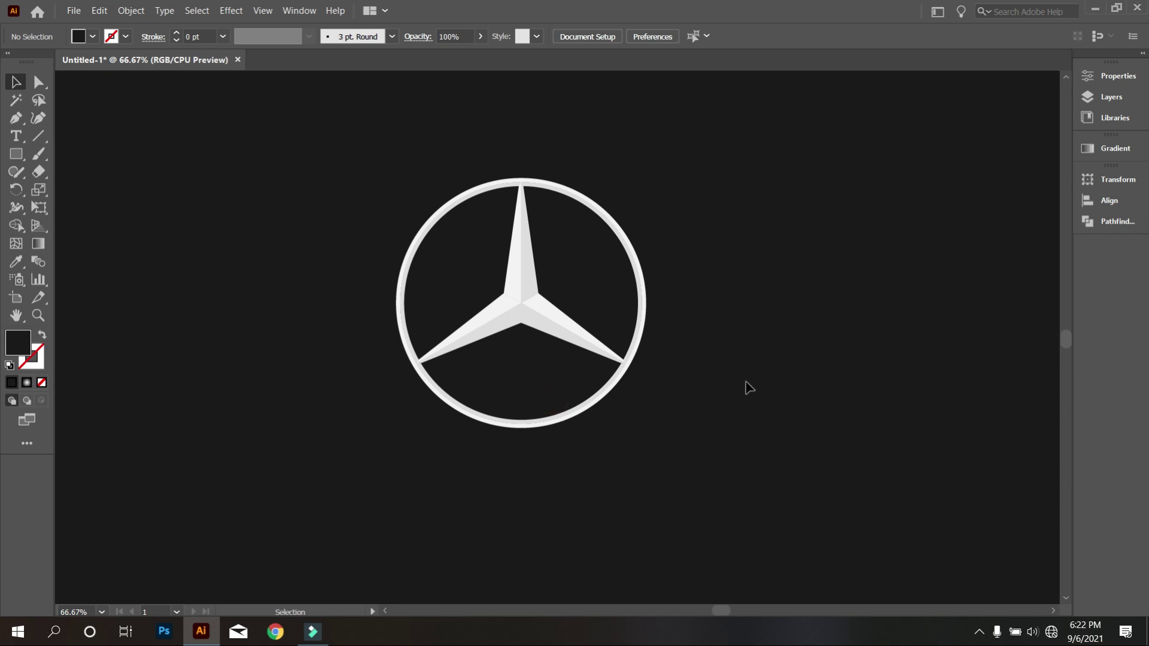
scroll(742, 387, up, 1)
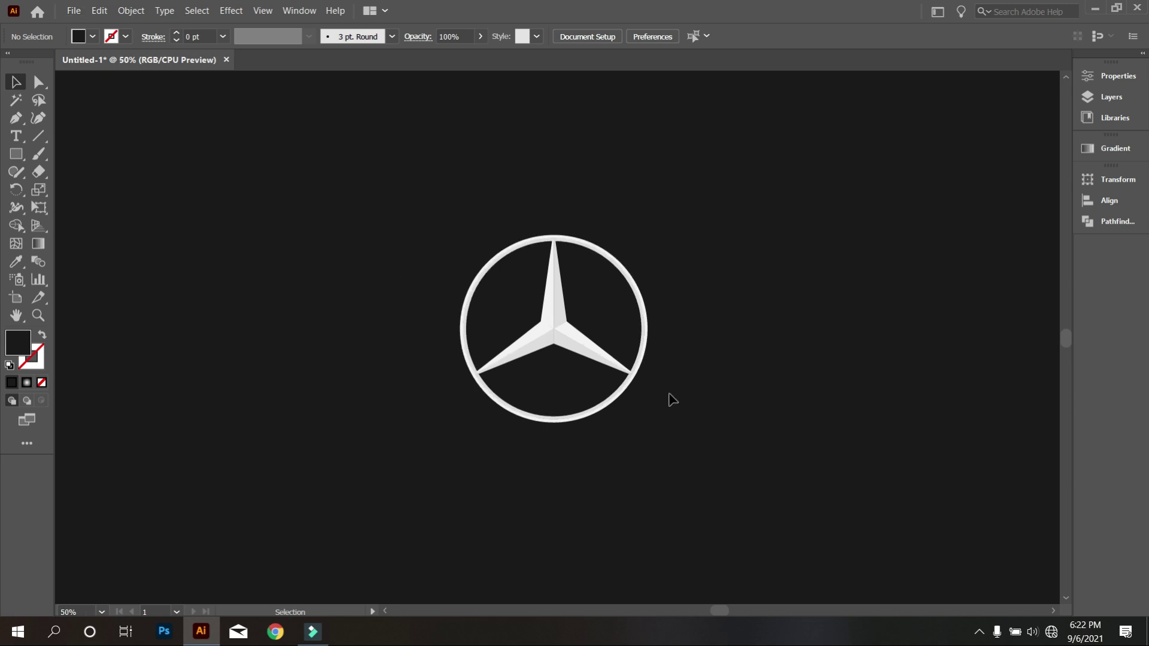
scroll(669, 397, down, 4)
drag(679, 419, 614, 377)
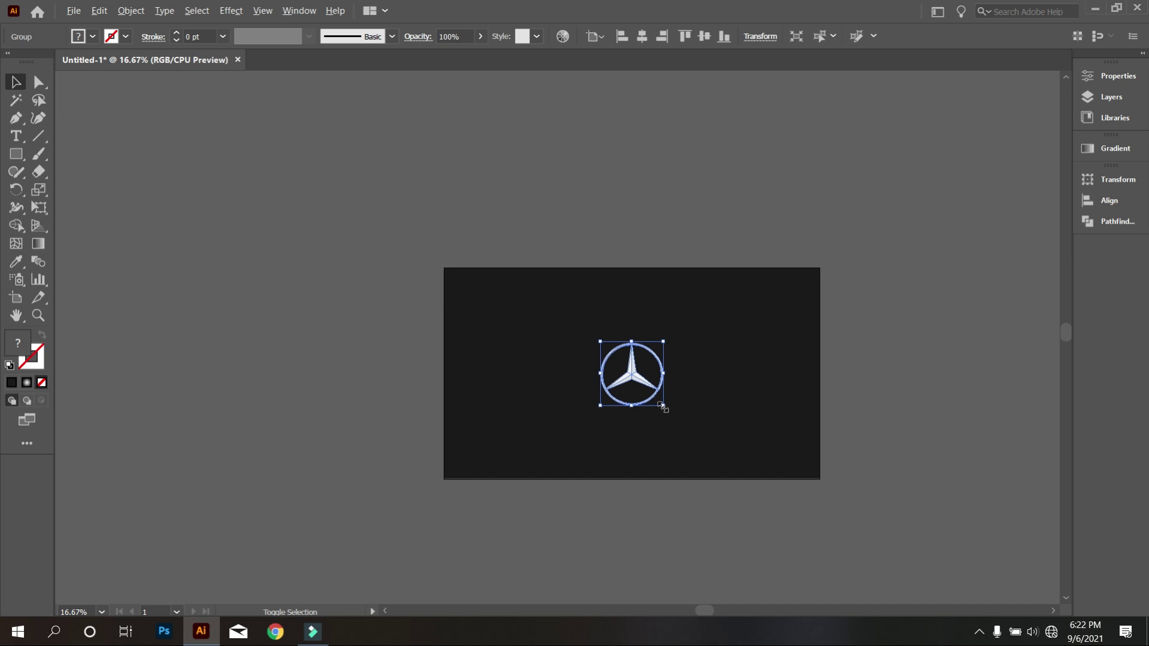
drag(662, 407, 686, 419)
scroll(665, 396, up, 1)
click(738, 392)
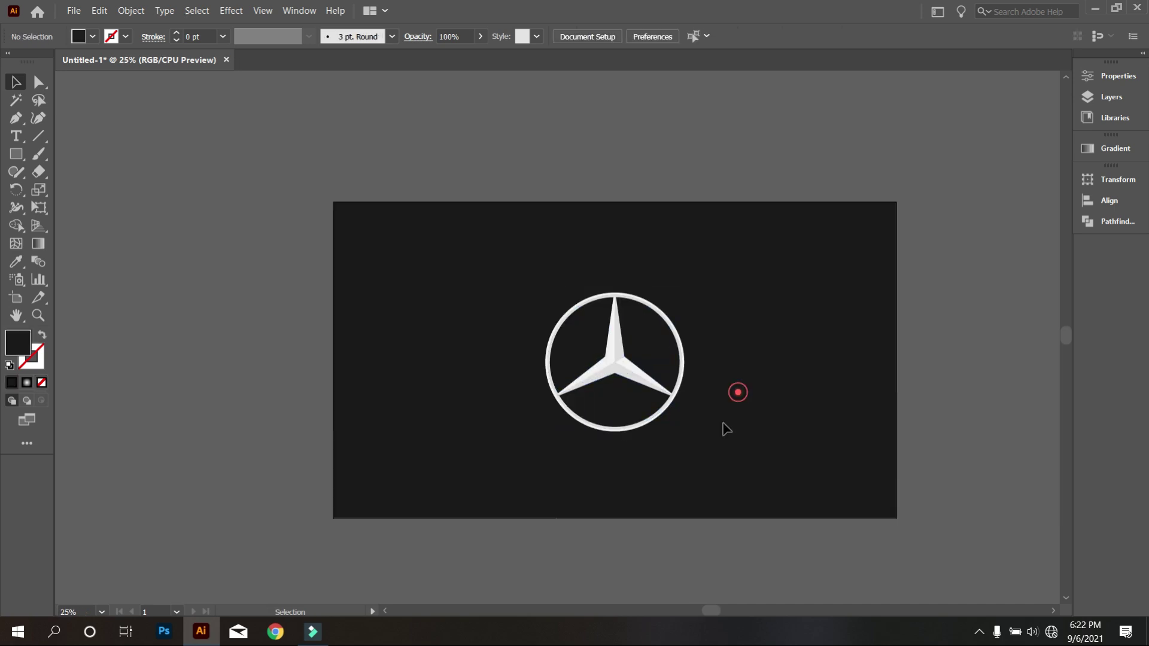
scroll(712, 418, up, 1)
scroll(693, 407, up, 1)
drag(744, 479, 745, 462)
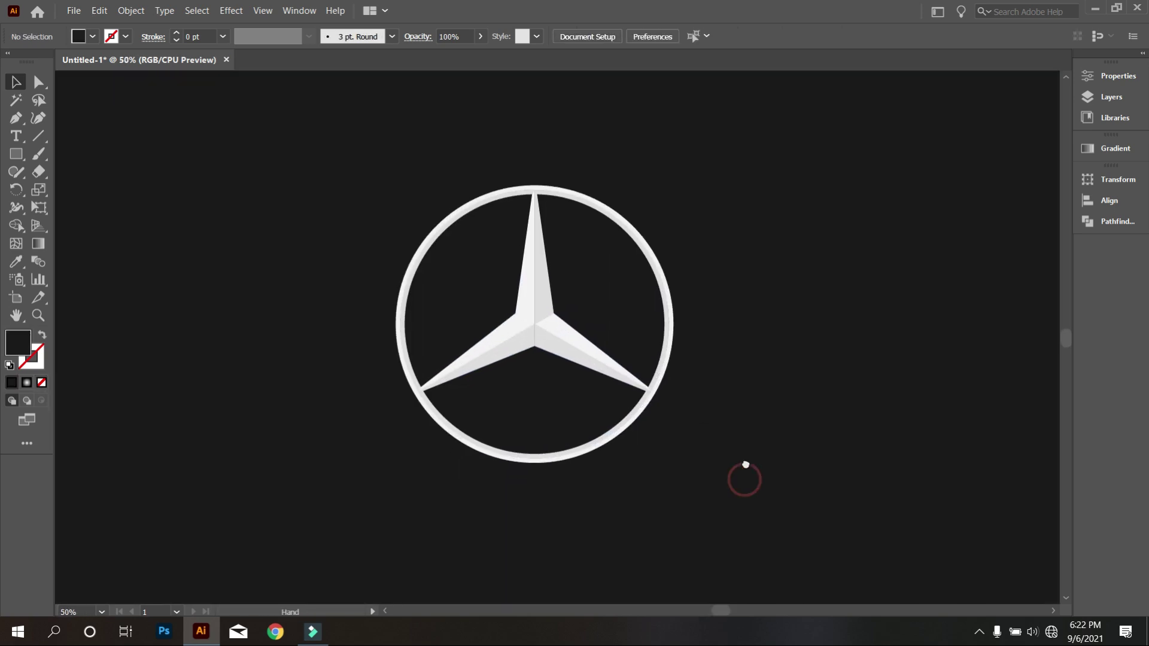